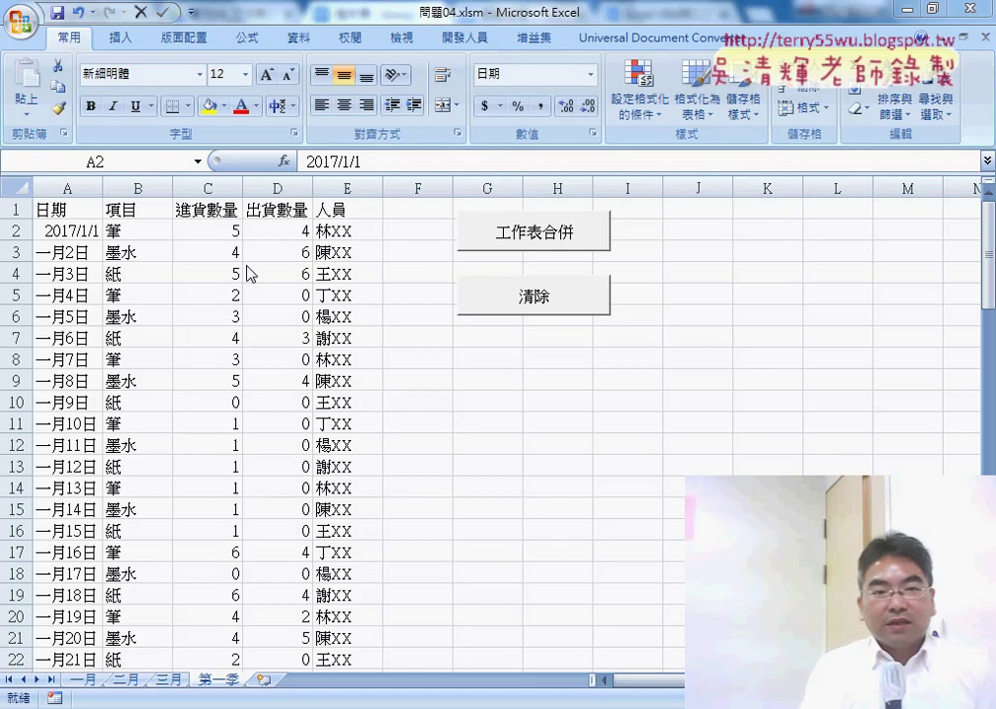
- Compare the real date in A2 with the plain-text date 一月2日 in A3
click(74, 253)
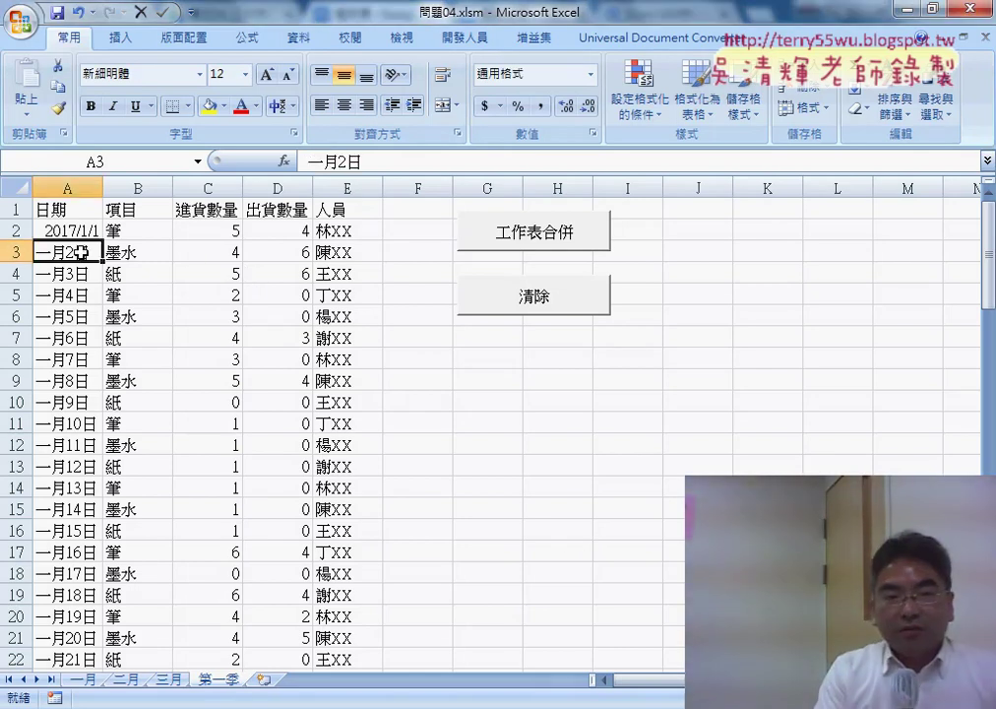
click(79, 231)
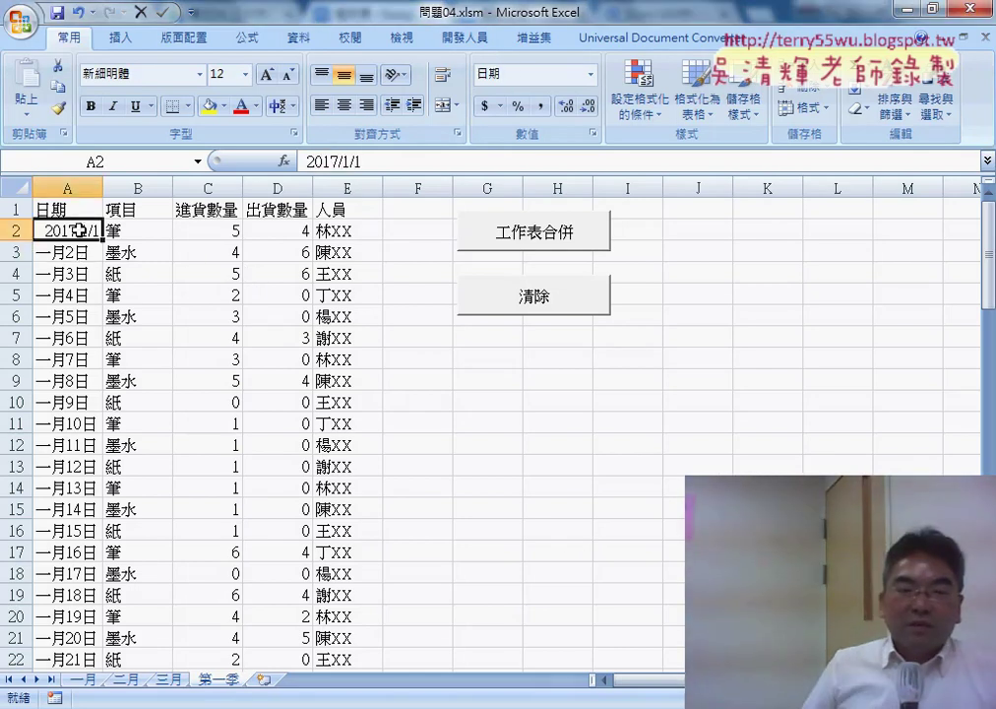
click(78, 253)
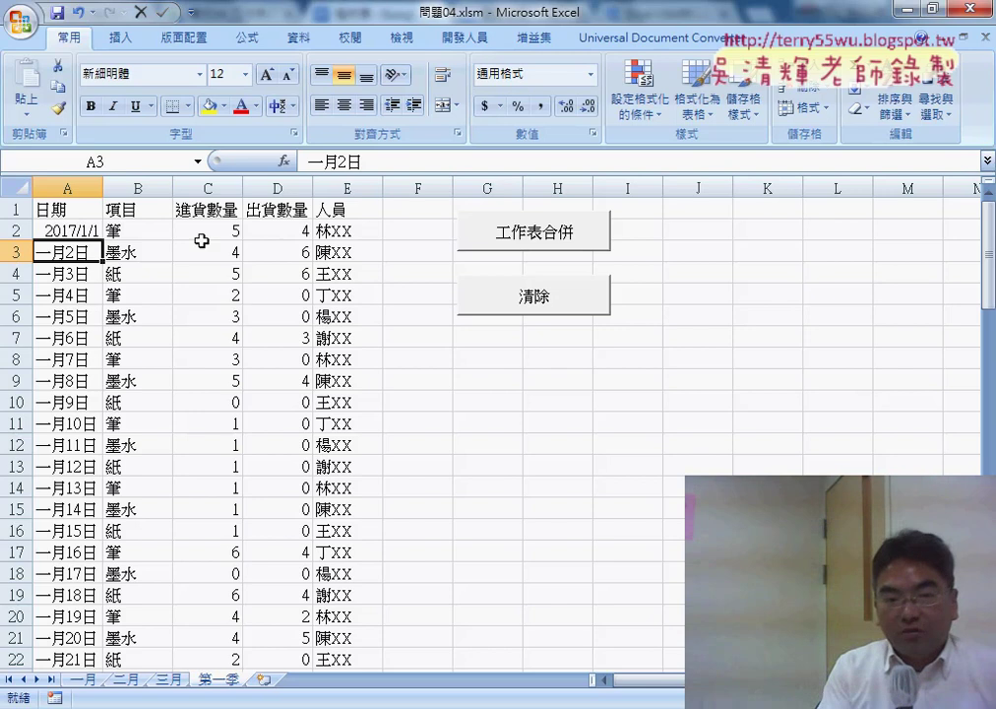
click(78, 229)
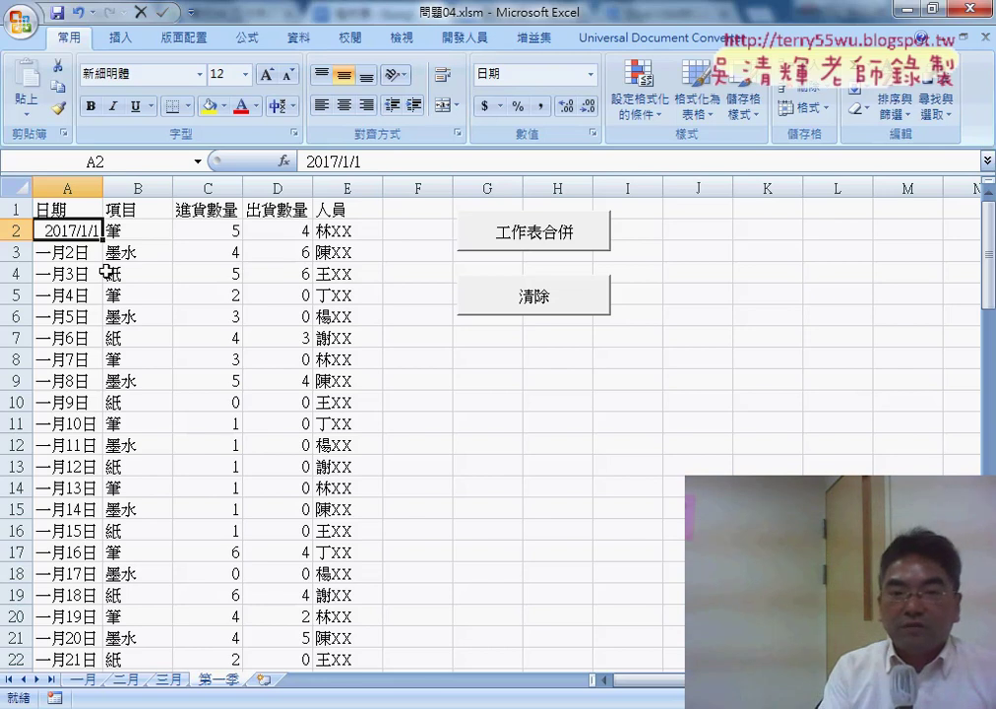
click(80, 254)
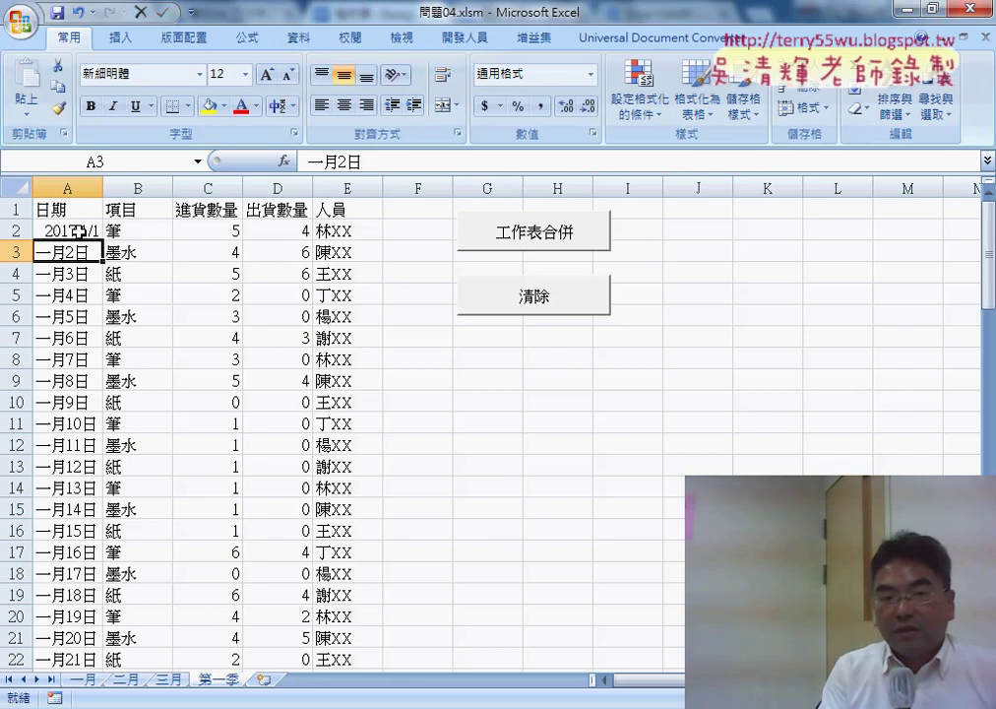
click(77, 231)
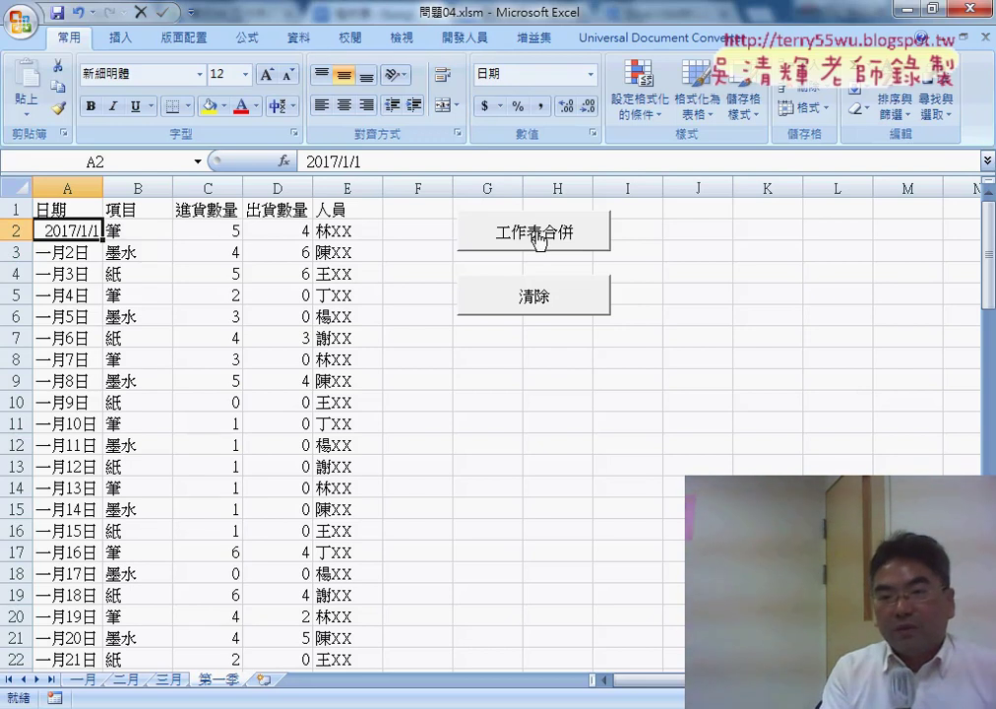
- From the 開發人員 tab, view the Module1 macro code in Visual Basic, then go back to the sheet
click(466, 39)
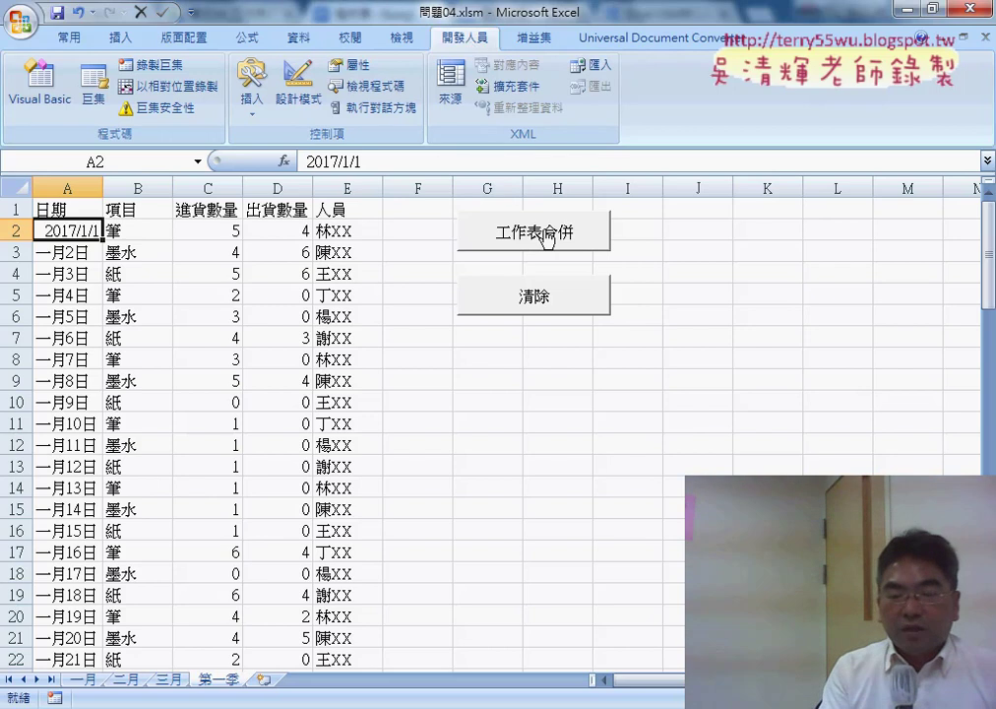
click(47, 104)
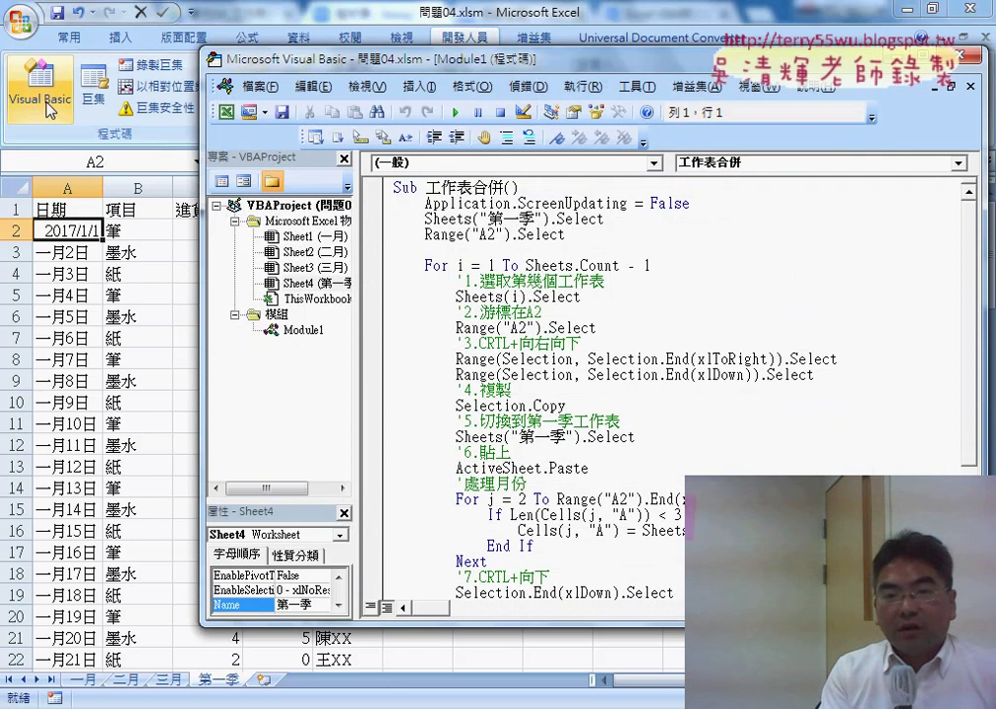
double_click(302, 333)
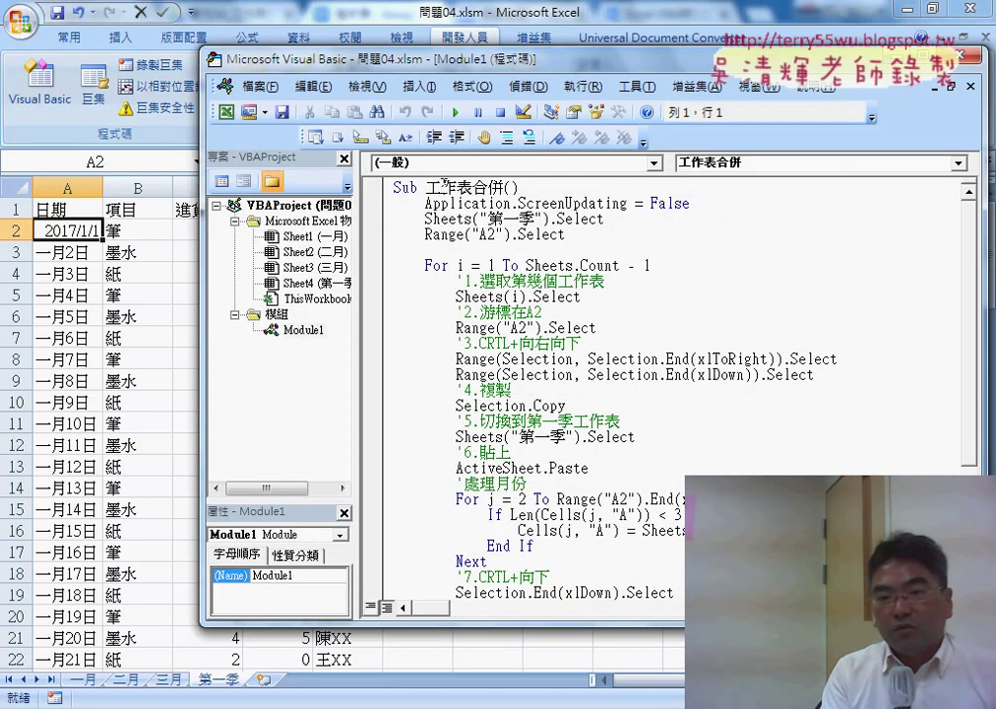
click(760, 41)
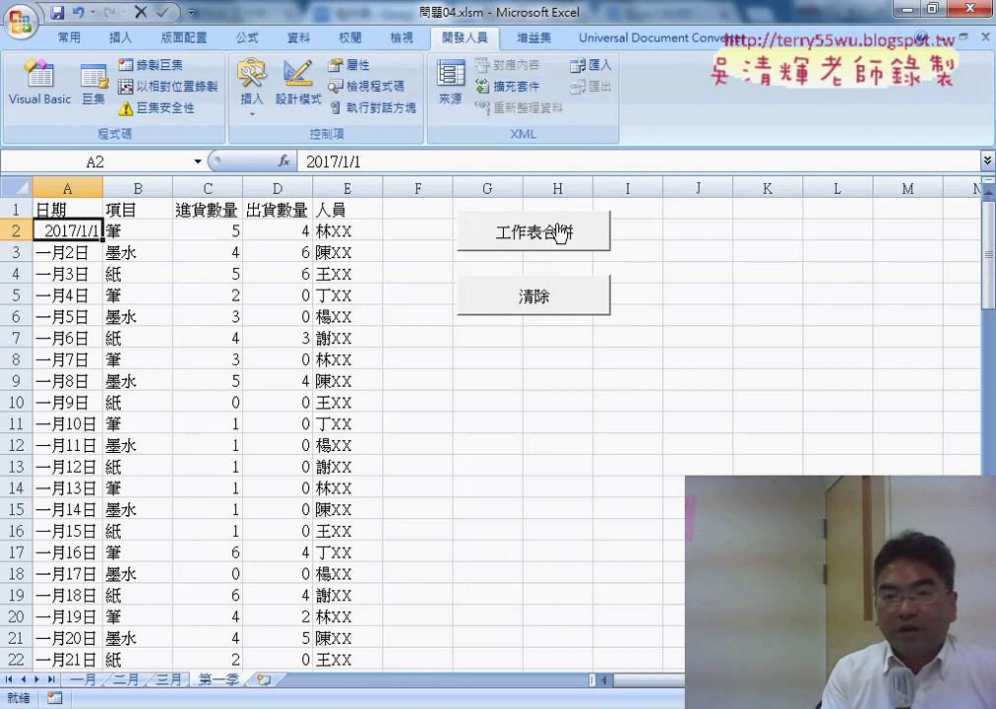
- Through 指定巨集 on the 工作表合併 button, select the 工作表合併 macro and open it with 編輯
right_click(560, 232)
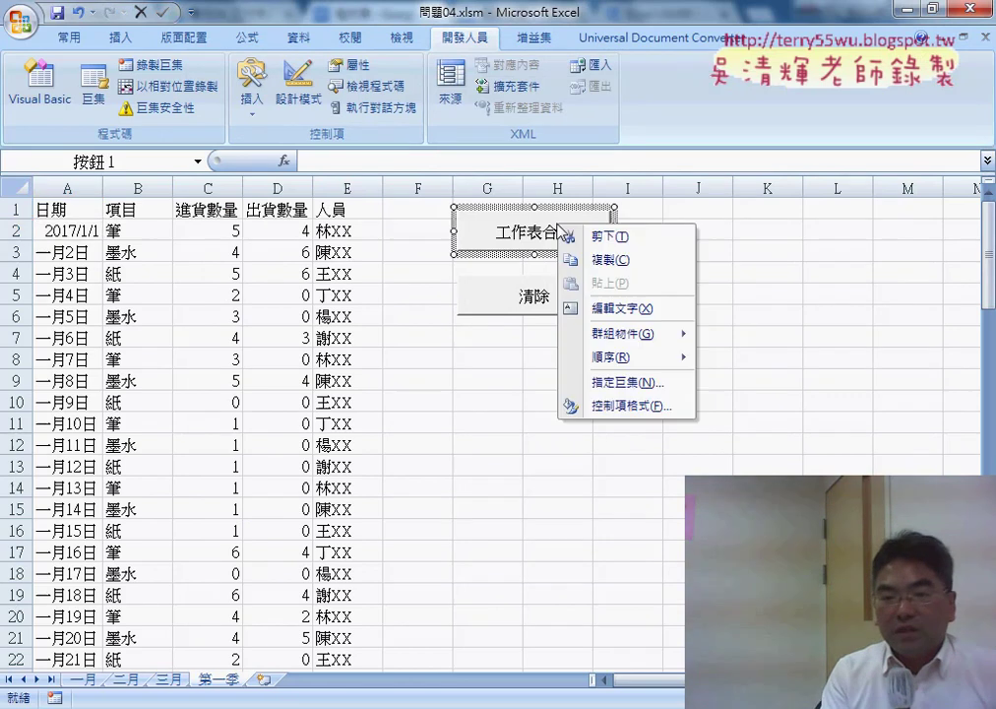
click(616, 383)
click(511, 280)
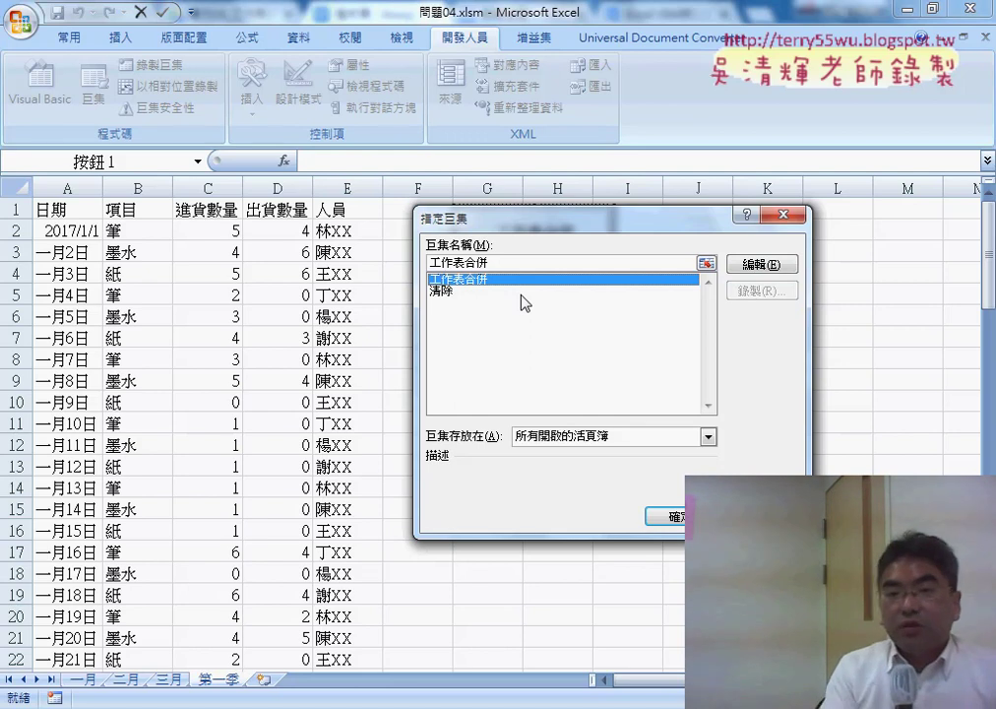
click(762, 266)
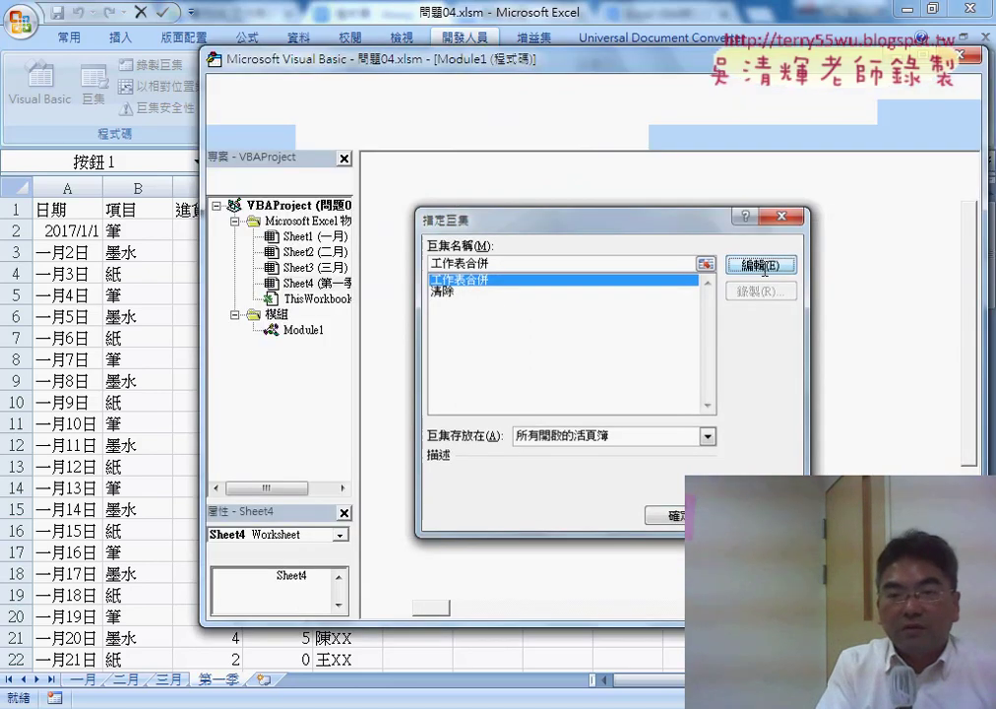
- Highlight the 工作表合併 procedure name, scroll to the 處理月份 loop, and widen the code window
double_click(391, 188)
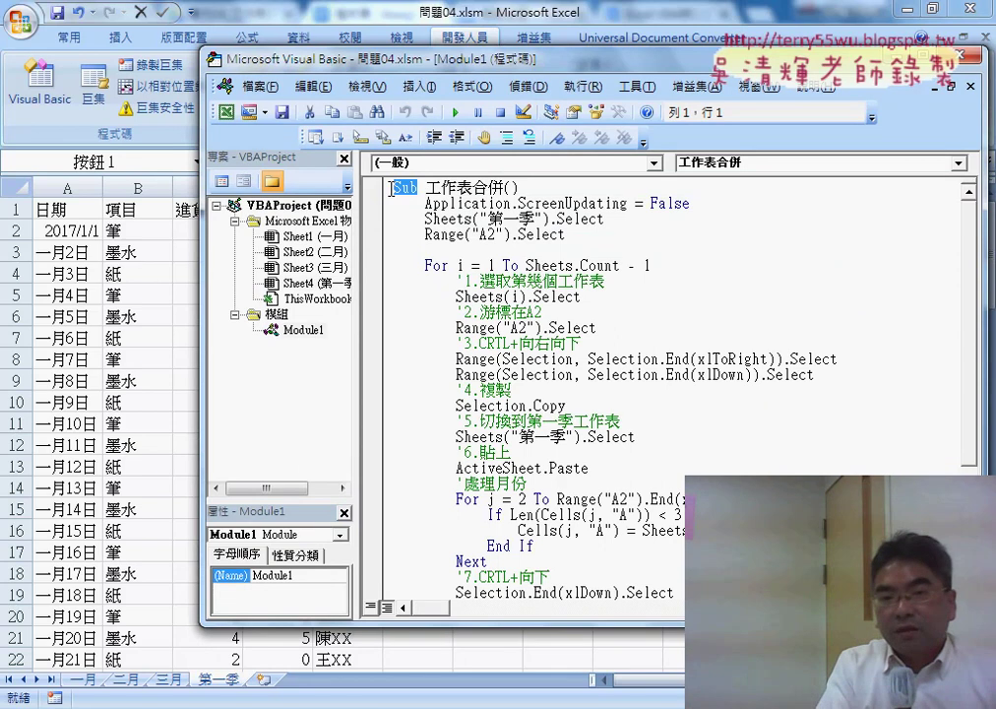
drag(427, 187, 504, 187)
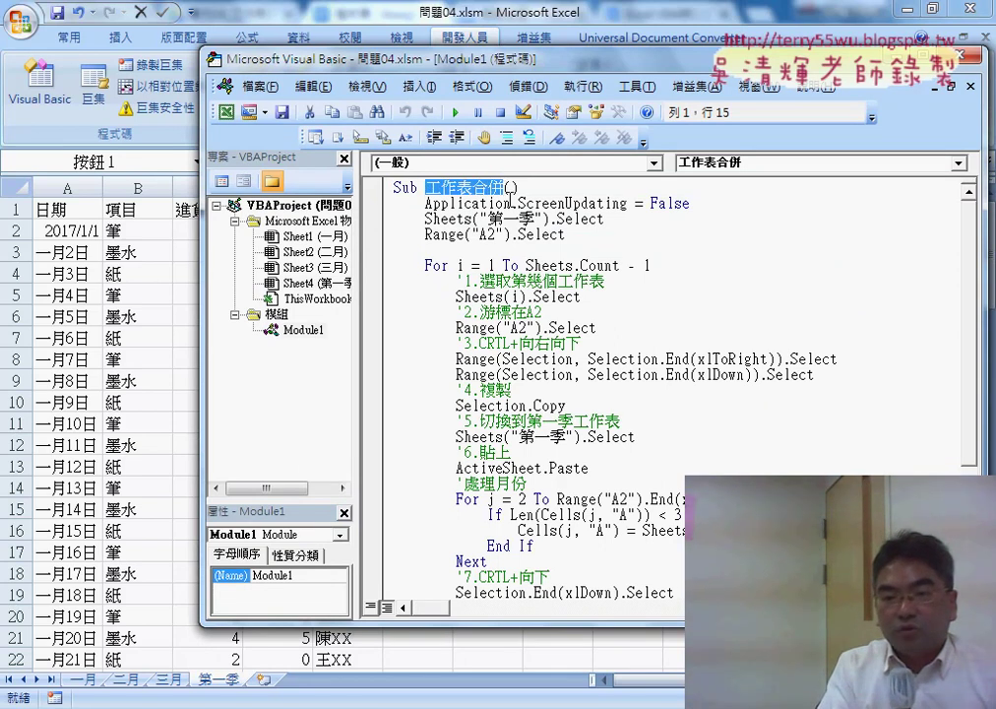
scroll(548, 323, down, 2)
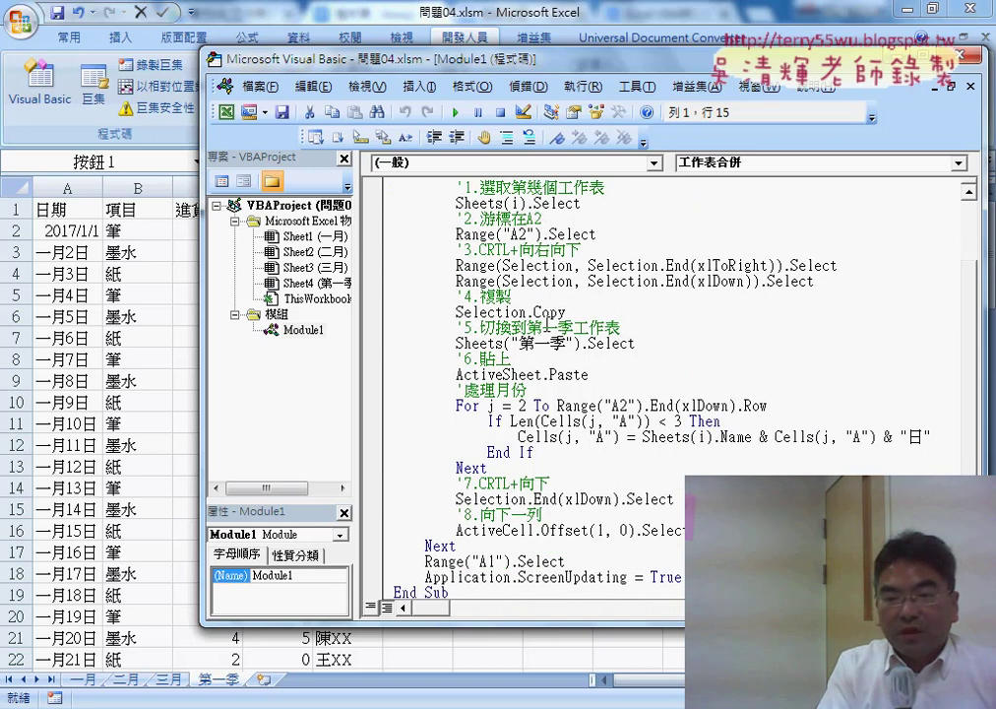
scroll(548, 323, down, 1)
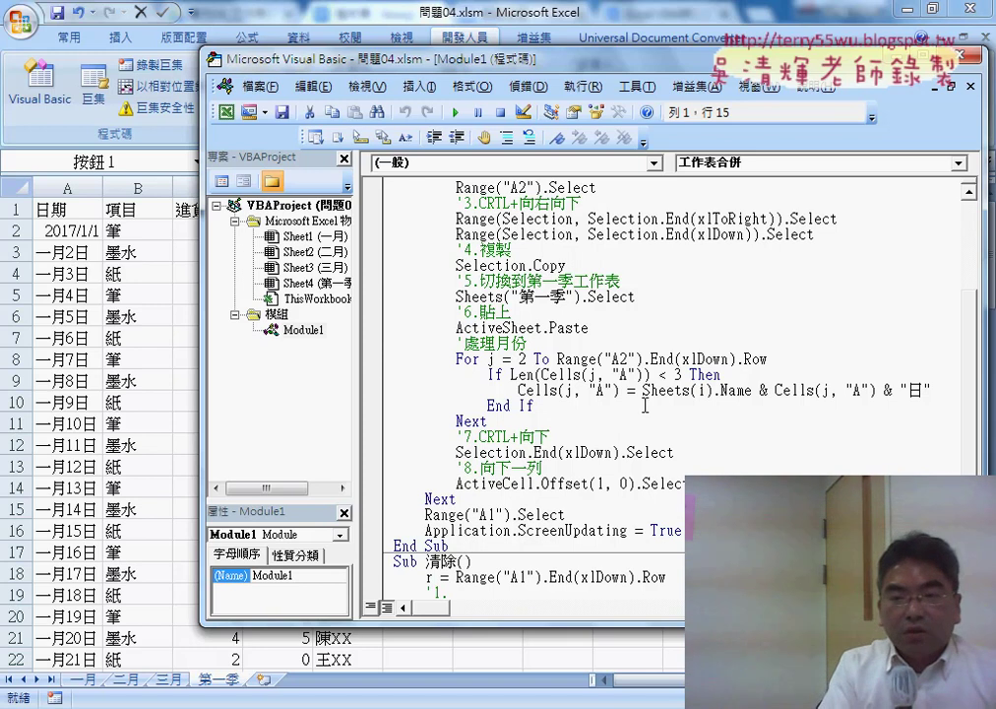
drag(412, 56, 359, 55)
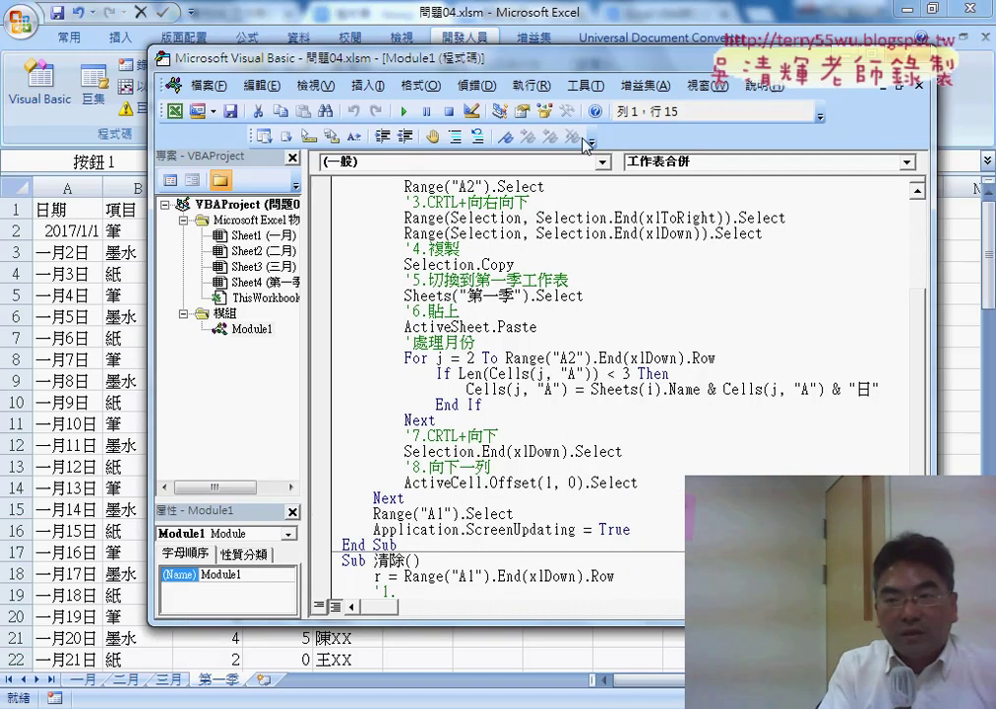
drag(332, 345, 239, 345)
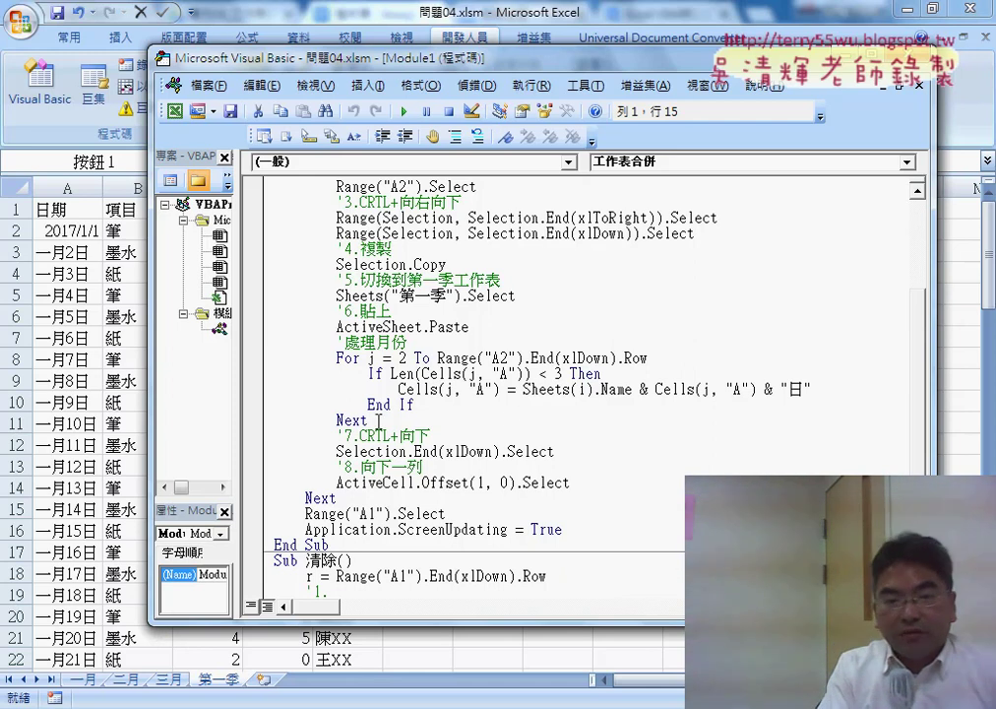
- Copy the 處理月份 For j…Next loop and paste a duplicate on a new line below it
drag(378, 420, 269, 362)
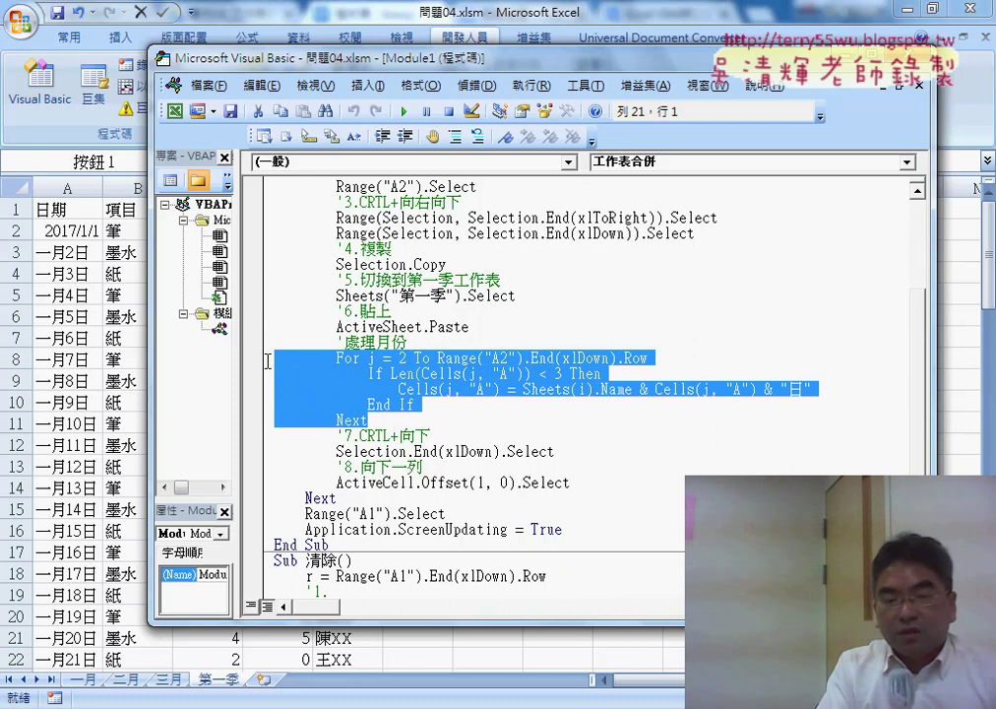
right_click(393, 372)
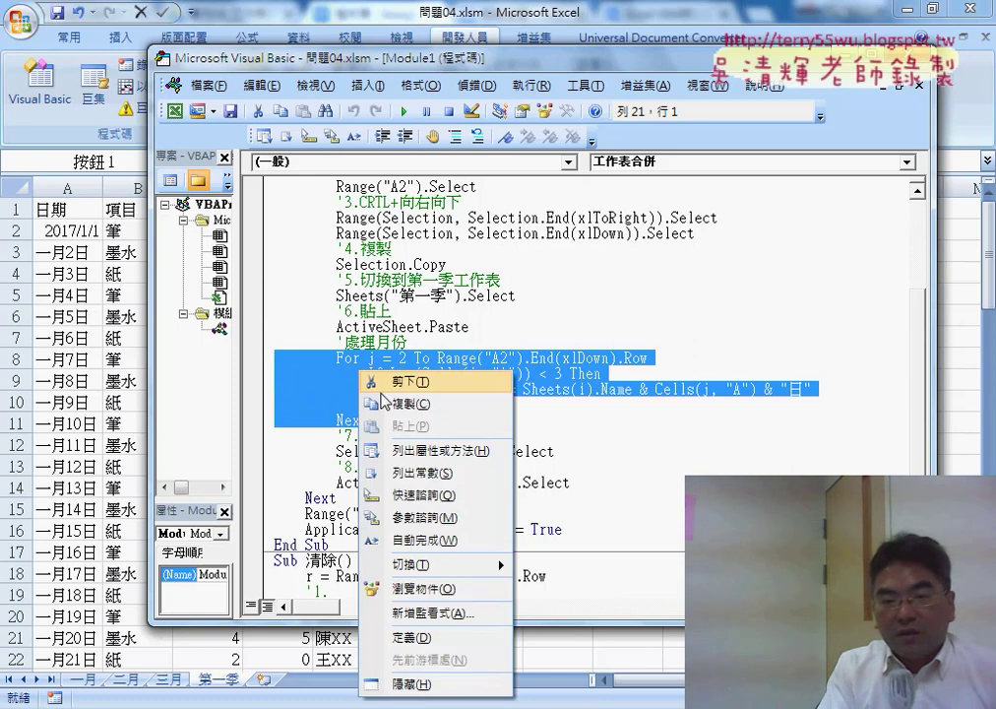
click(399, 408)
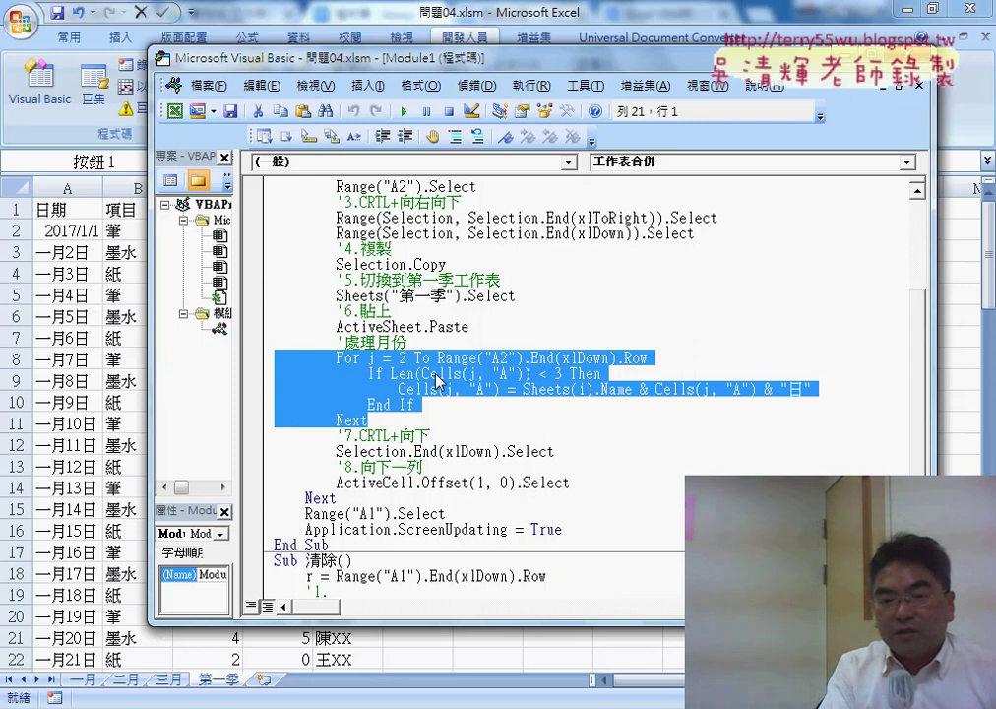
right_click(438, 374)
click(471, 408)
click(370, 419)
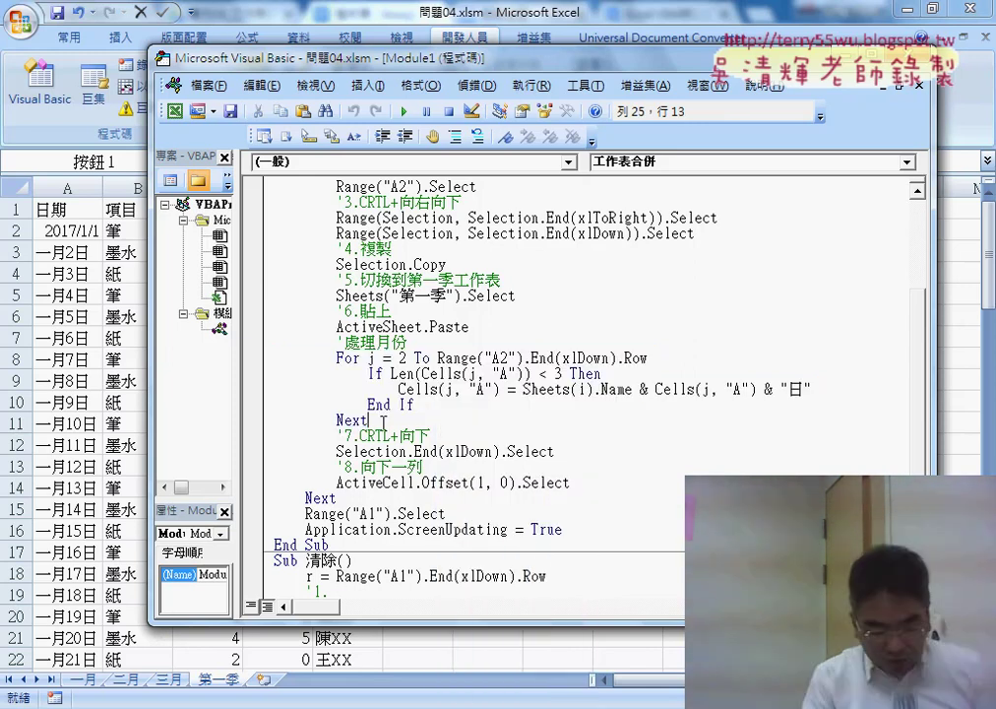
key(Return)
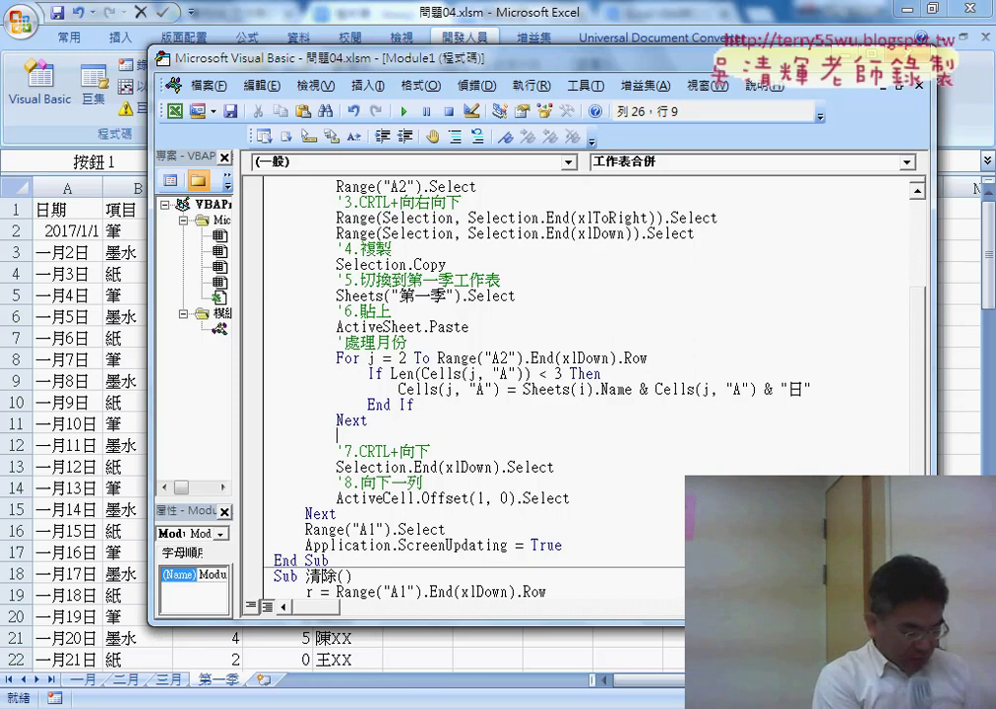
key(ctrl+v)
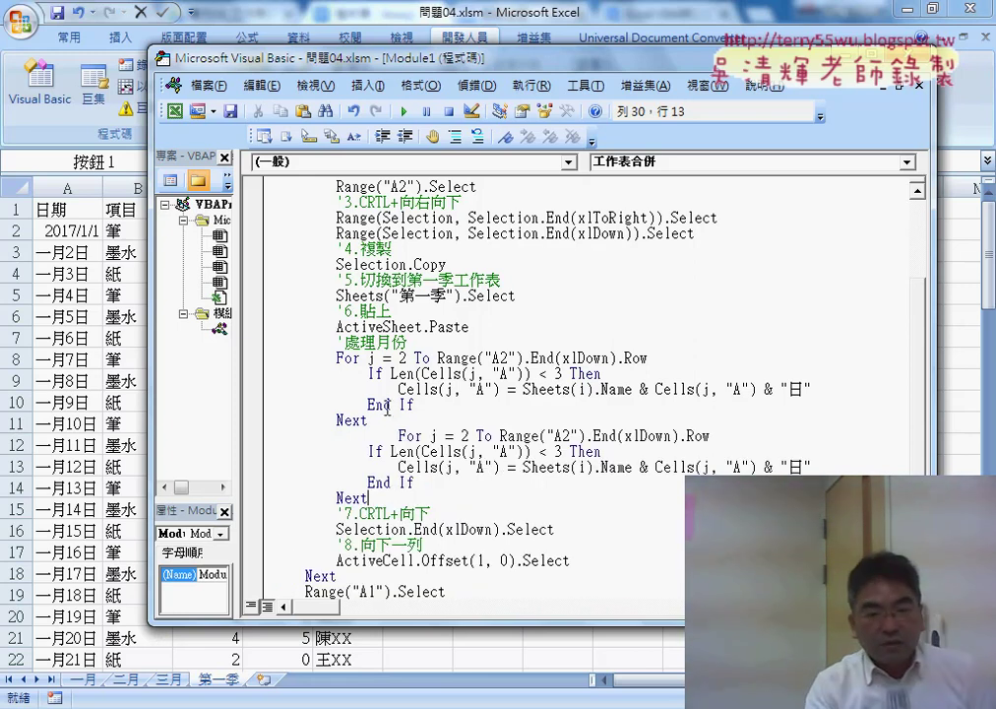
- Align the pasted For line's indentation with the original and reselect the original loop
click(399, 435)
key(shift+Tab)
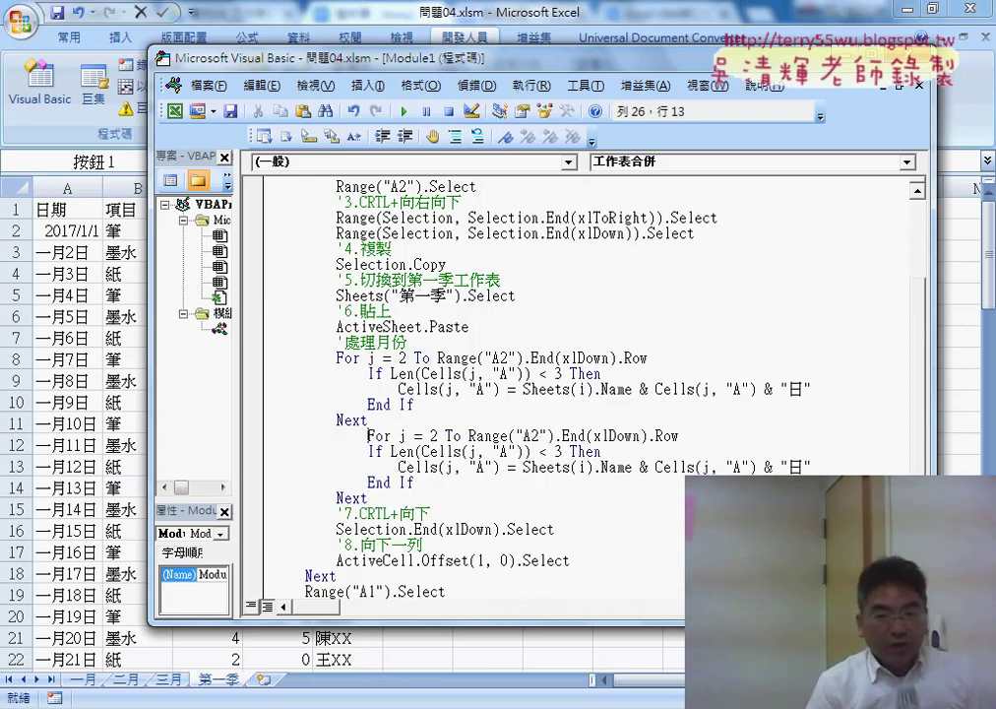
key(shift+Tab)
drag(370, 419, 262, 360)
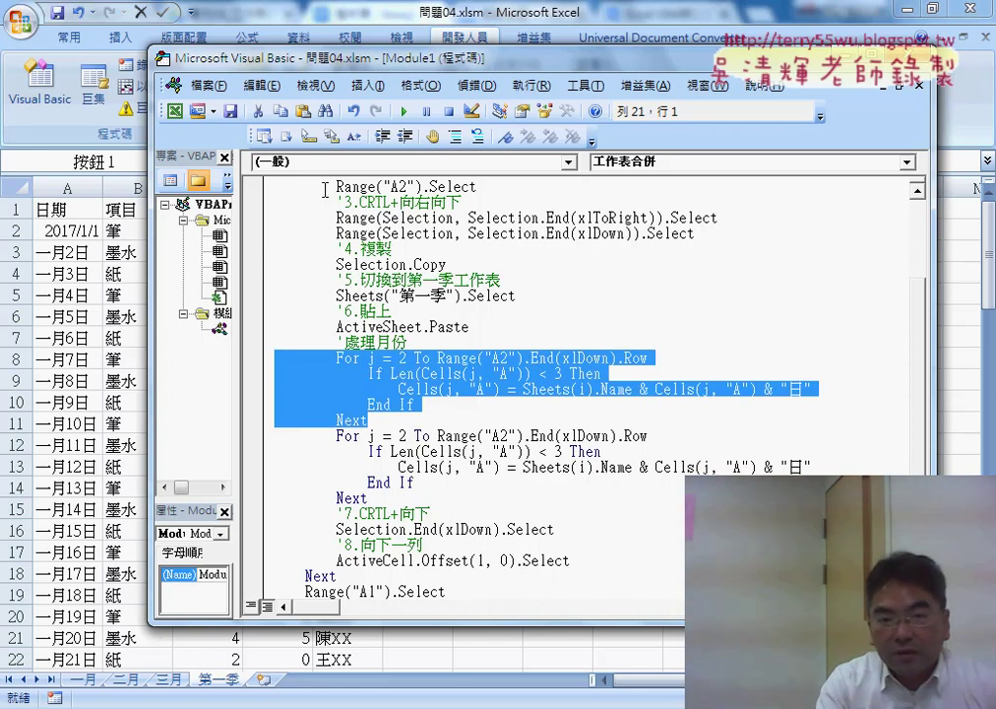
- Show the Edit toolbar in the VBA editor and move it so all its buttons are visible
right_click(417, 112)
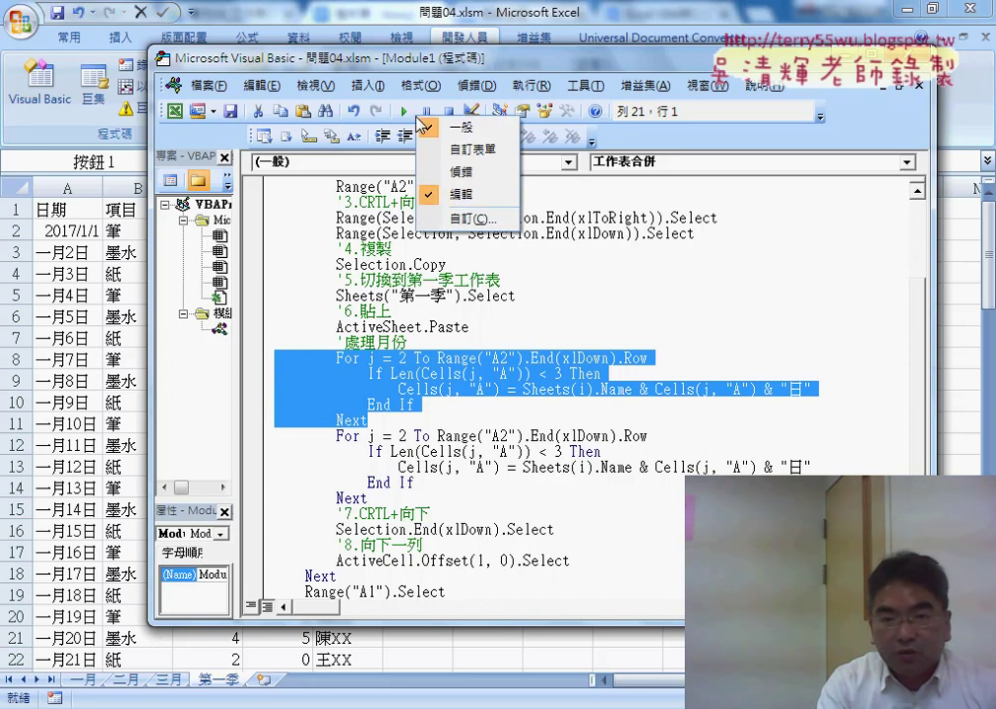
click(460, 196)
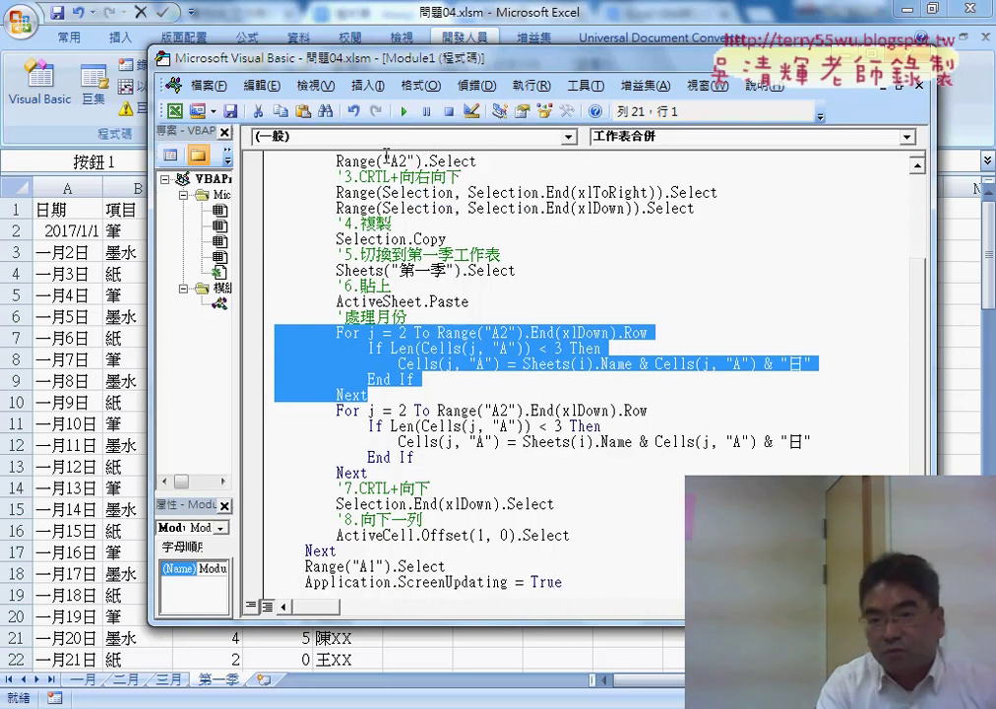
right_click(398, 113)
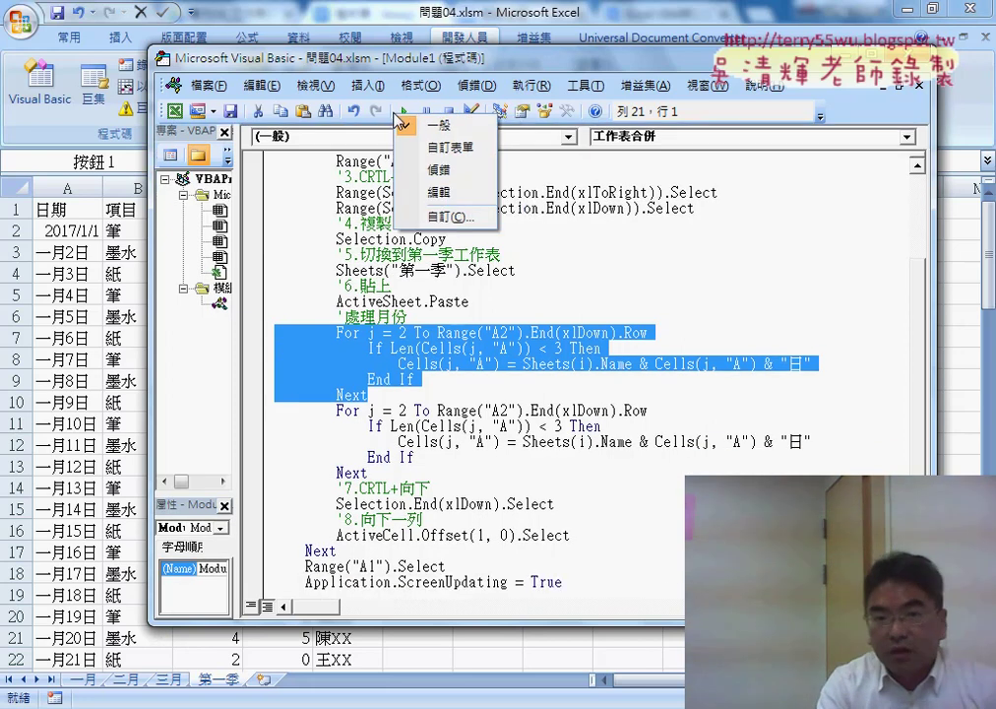
click(436, 194)
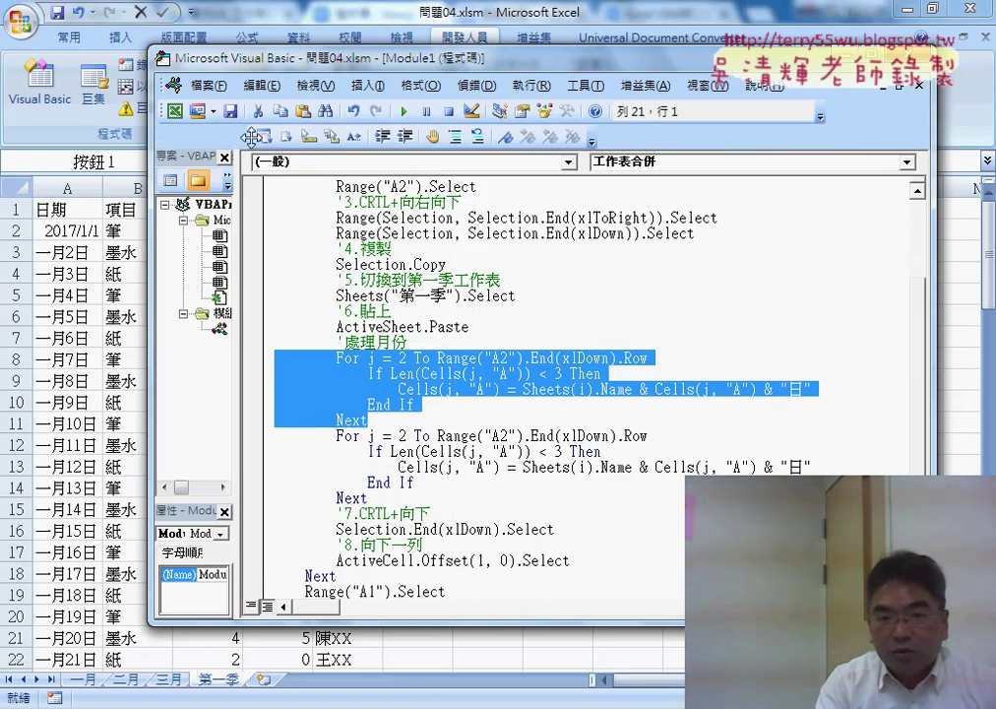
drag(256, 136, 172, 137)
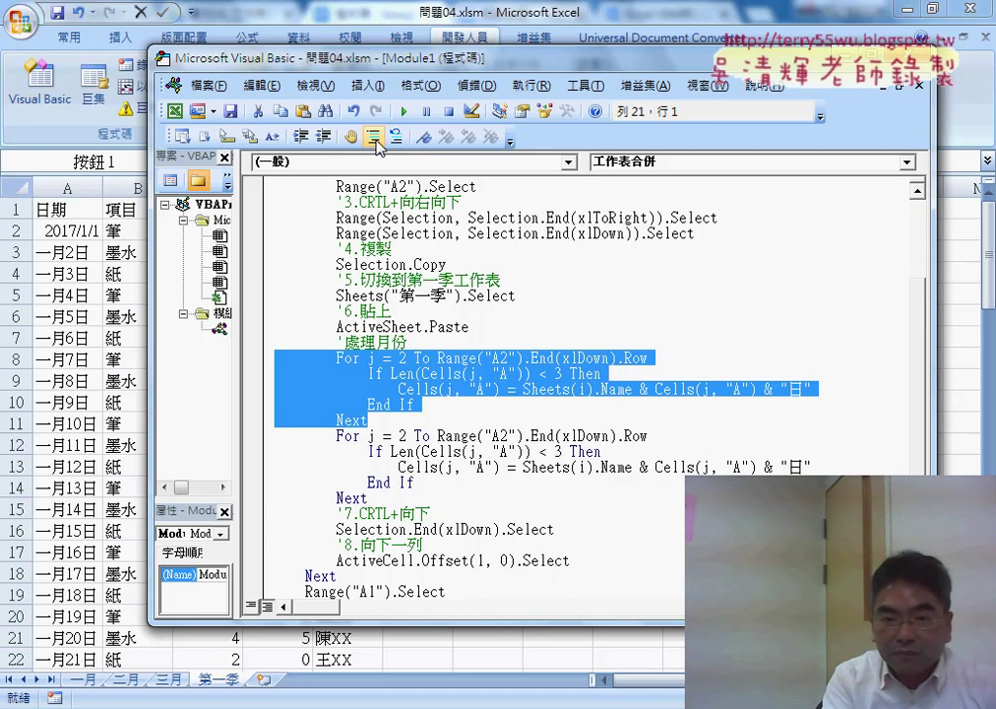
- Comment out the original For j…Next loop with Comment Block, then reselect it
click(375, 139)
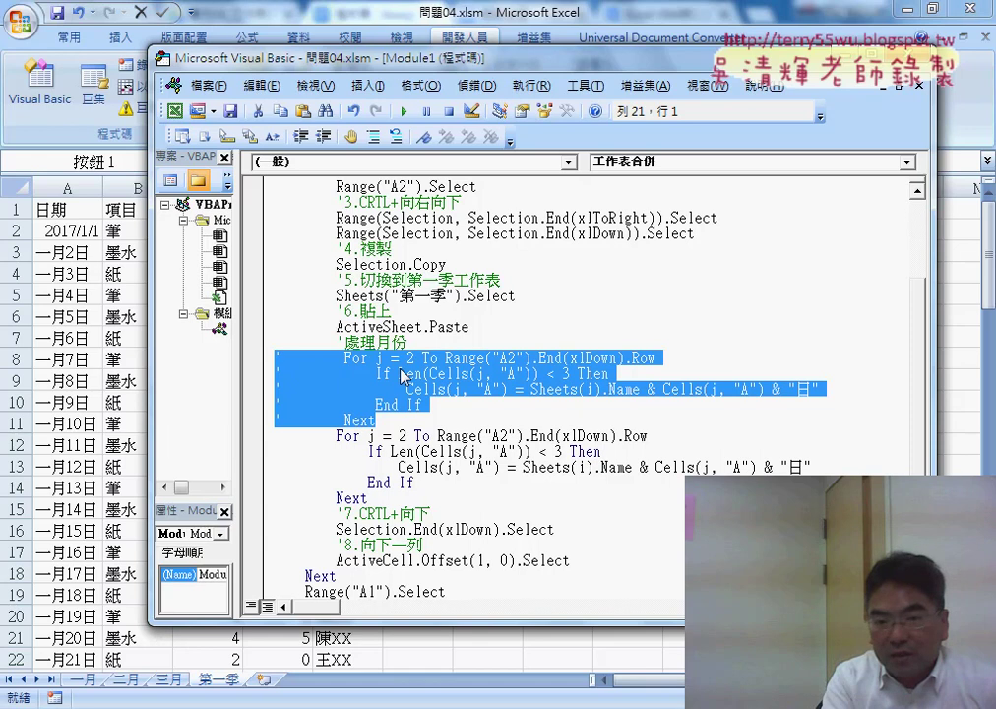
click(298, 470)
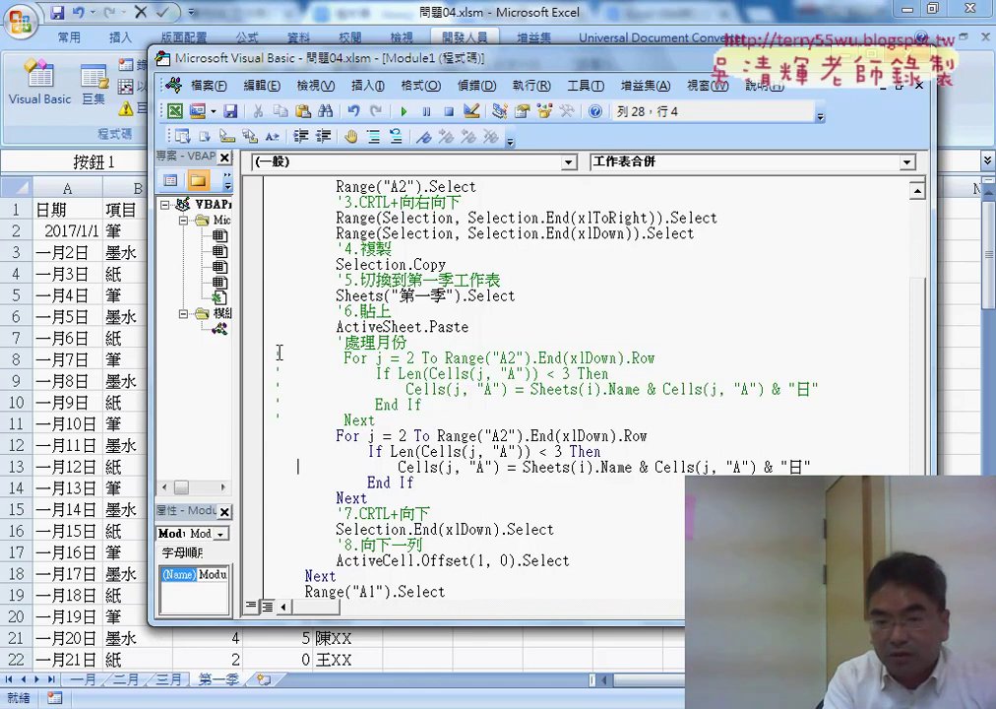
drag(397, 421, 276, 357)
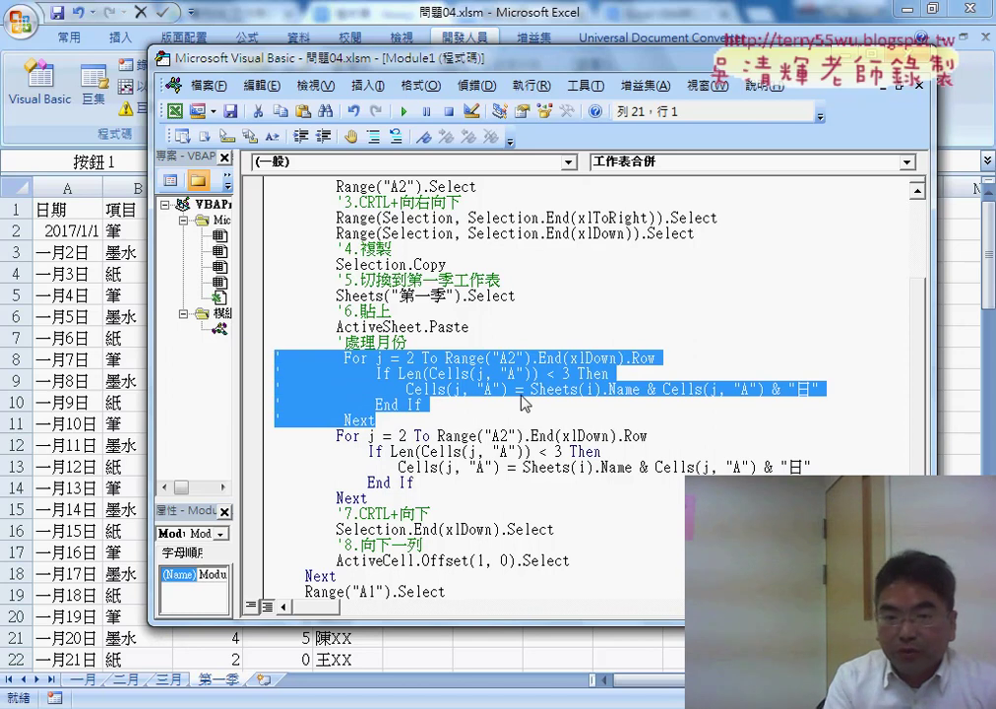
click(478, 451)
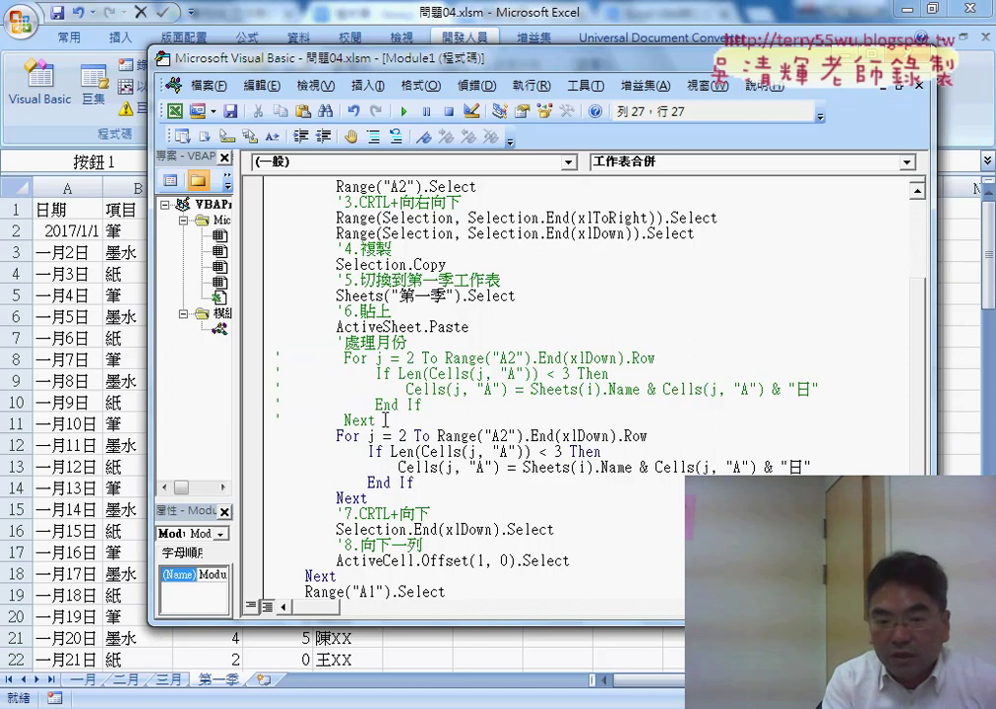
mouse_move(386, 420)
mouse_down()
mouse_move(277, 389)
mouse_move(275, 358)
mouse_up()
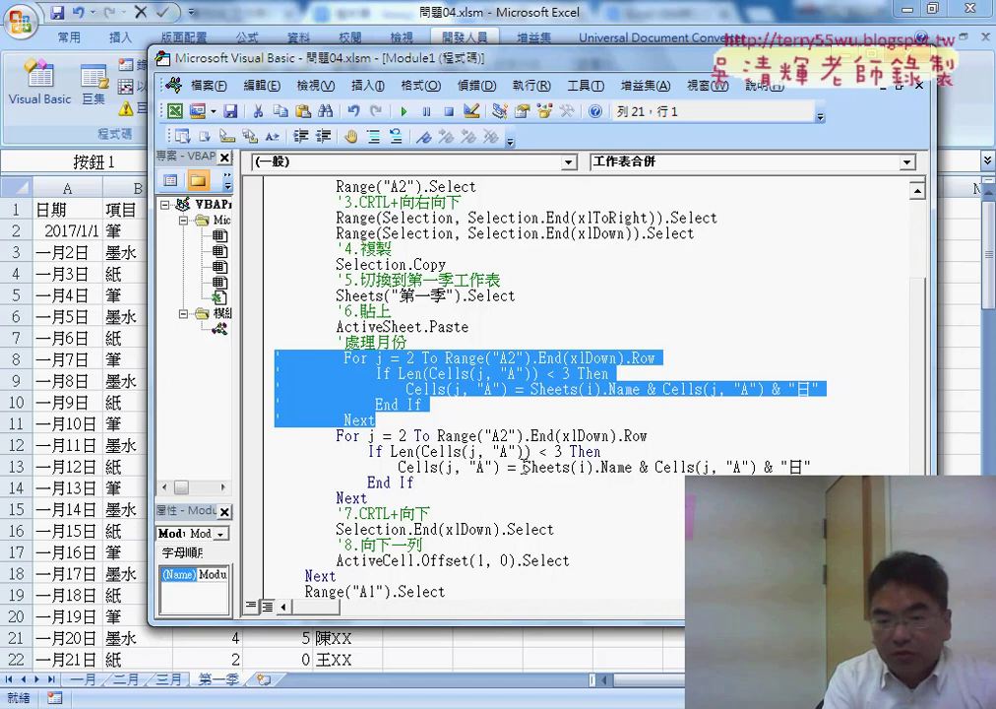
- Replace Sheets(i).Name & Cells(j, "A") & "日" in the active assignment with "2017/"
drag(525, 468, 813, 467)
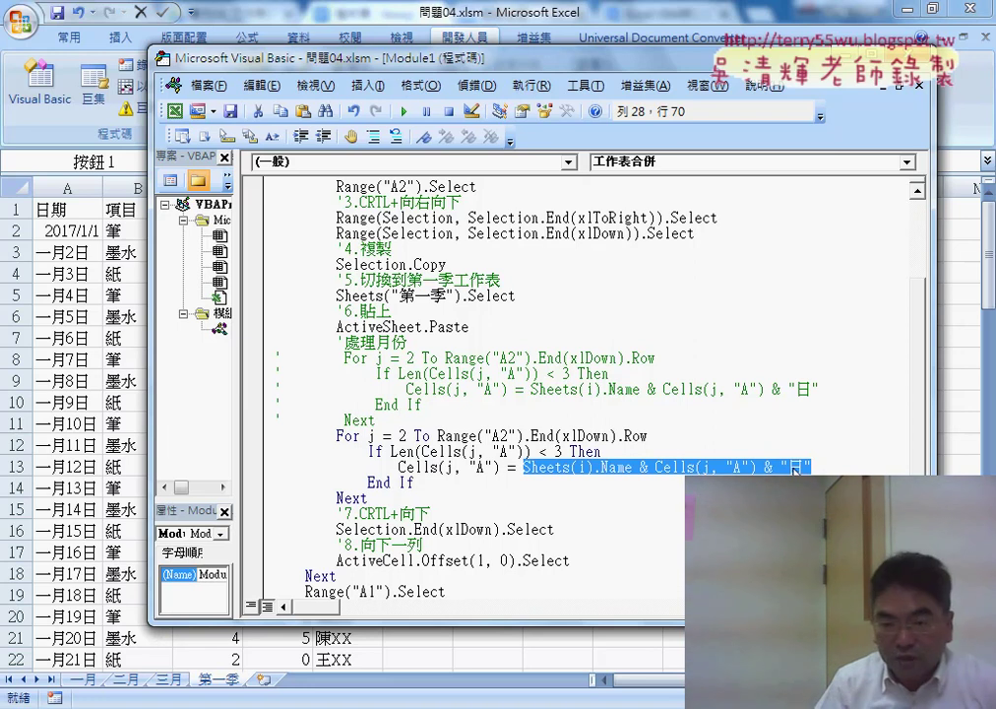
key(Delete)
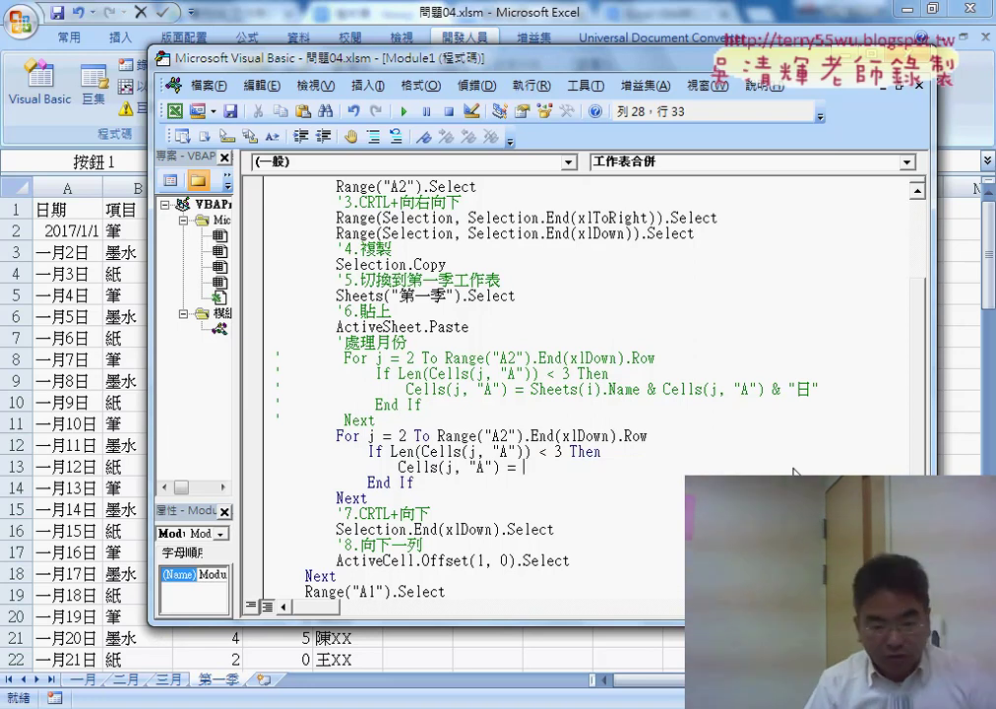
text(")
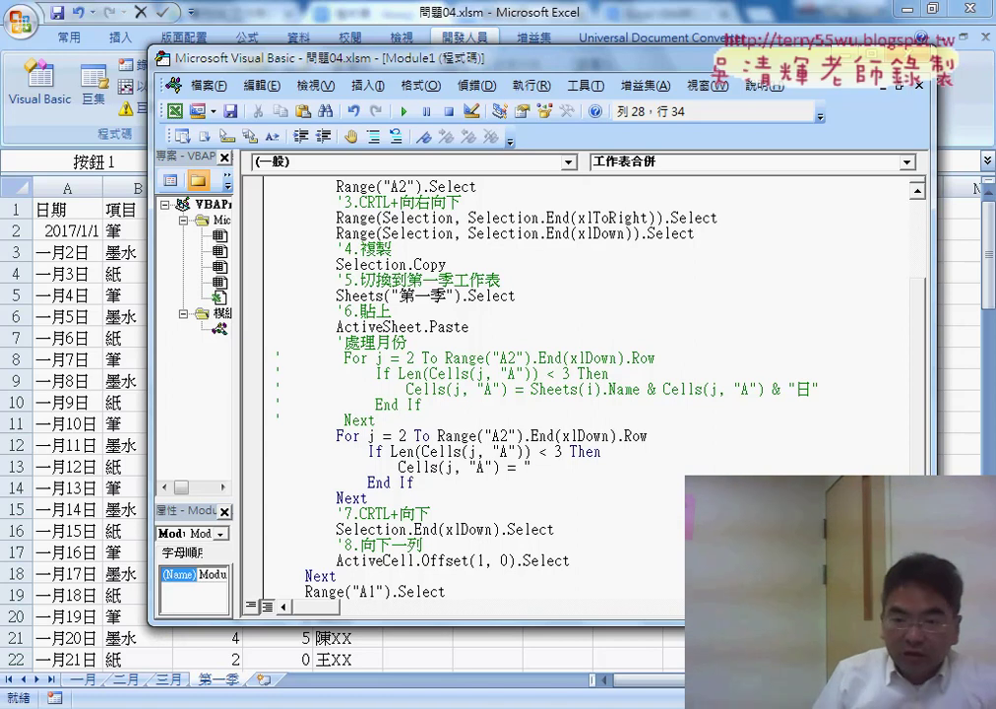
text(2017)
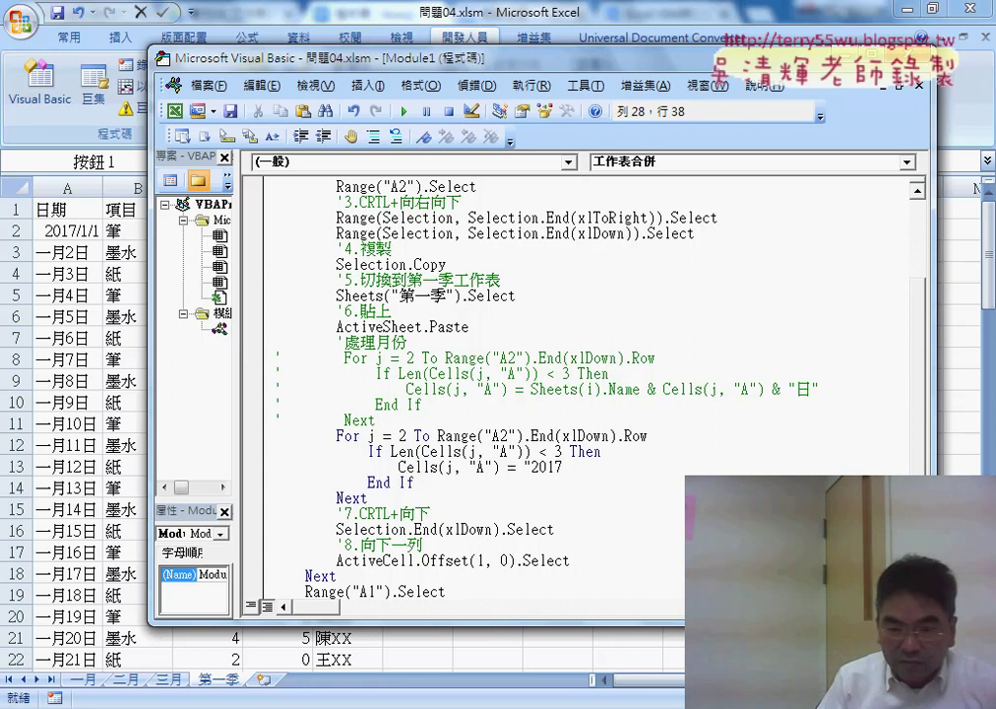
text(/)
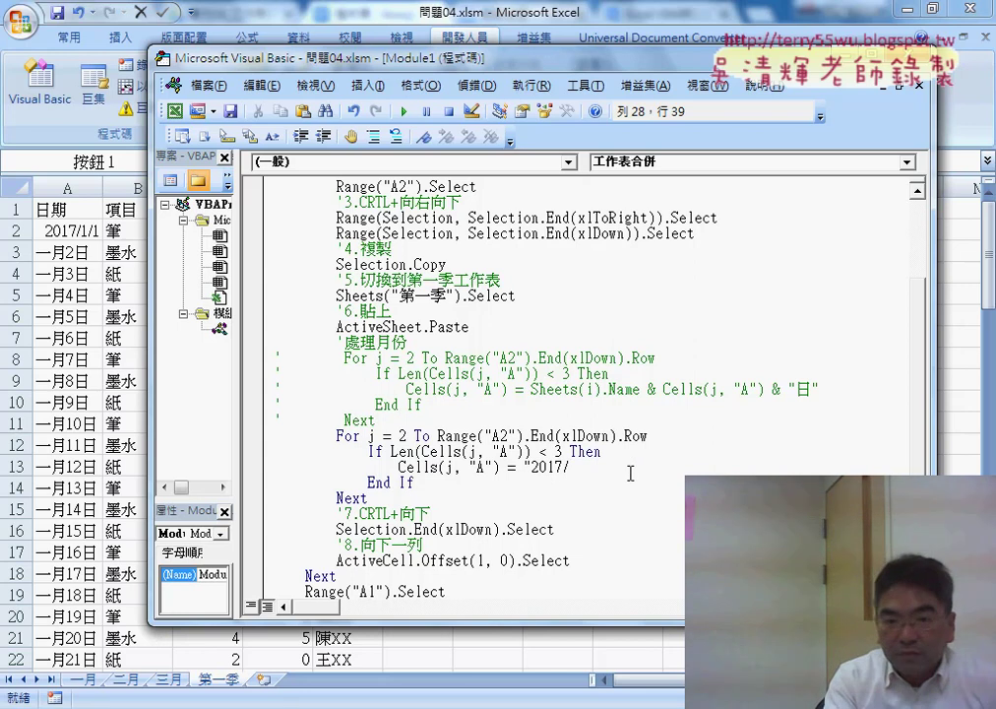
- Check the outer For i loop's counter and starting value 1, then resume at the 2017/ line's end
scroll(630, 474, up, 1)
scroll(630, 474, up, 1)
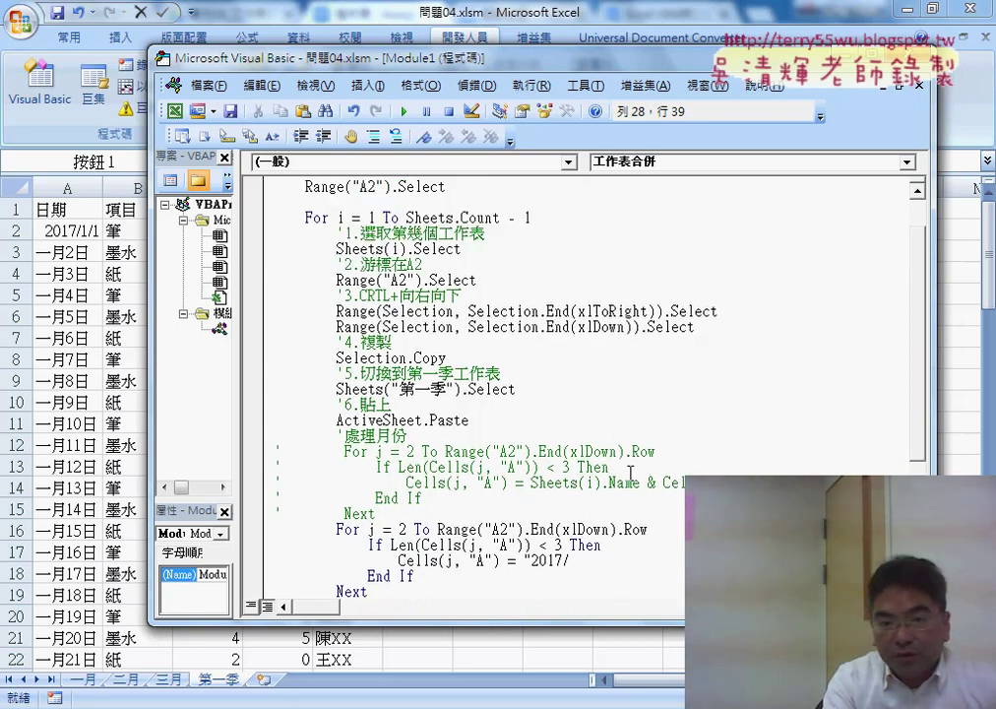
click(338, 218)
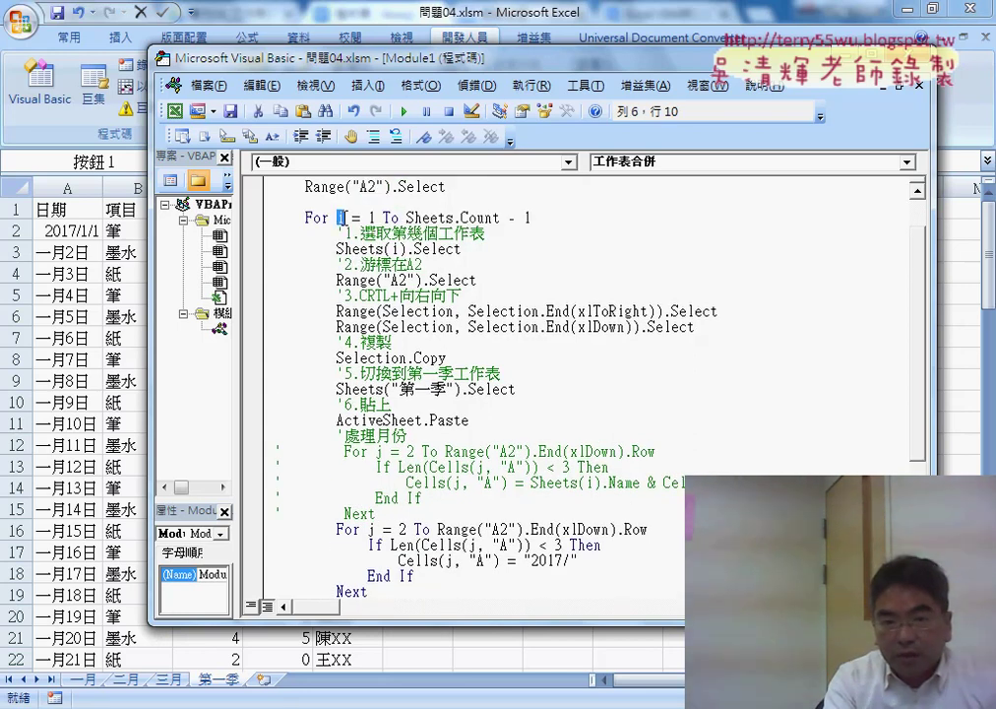
double_click(372, 218)
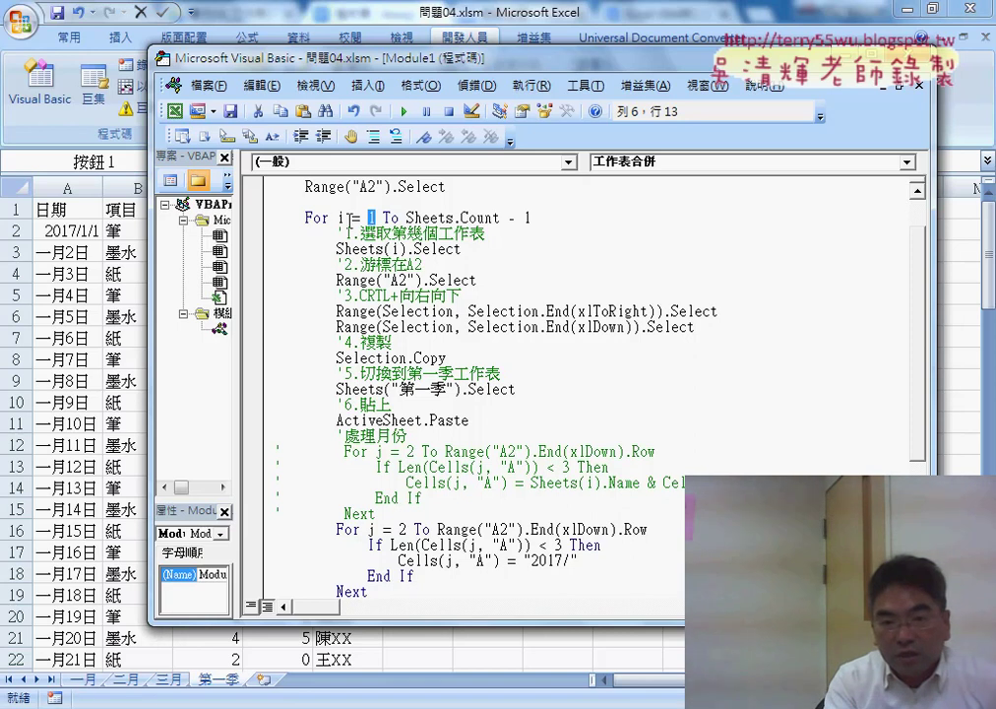
click(340, 218)
scroll(519, 435, down, 1)
scroll(519, 436, down, 1)
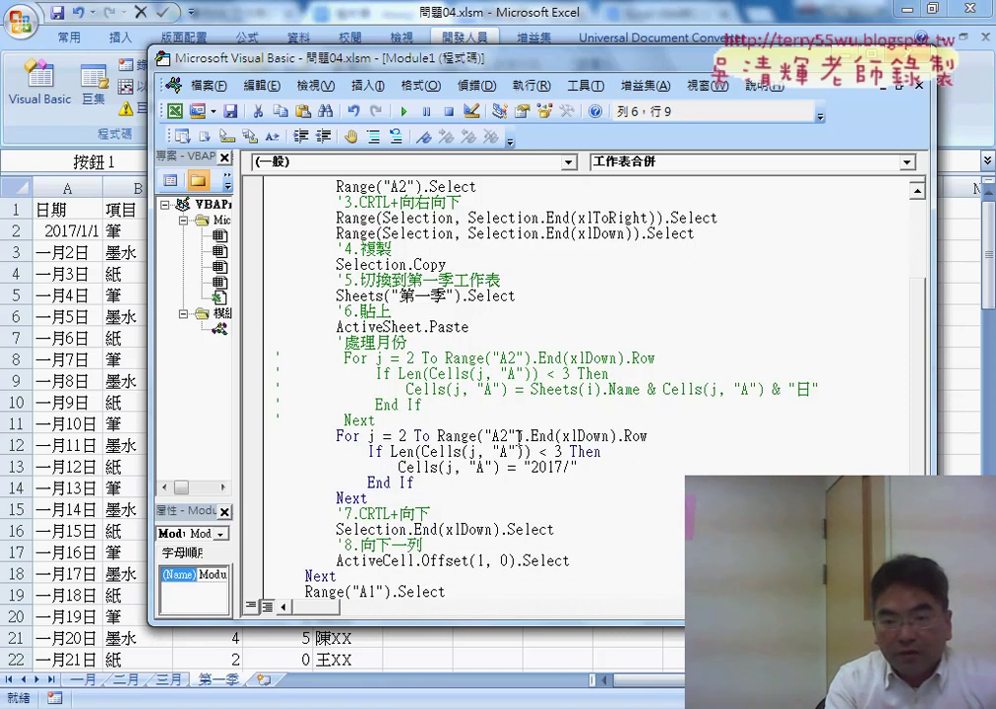
click(626, 468)
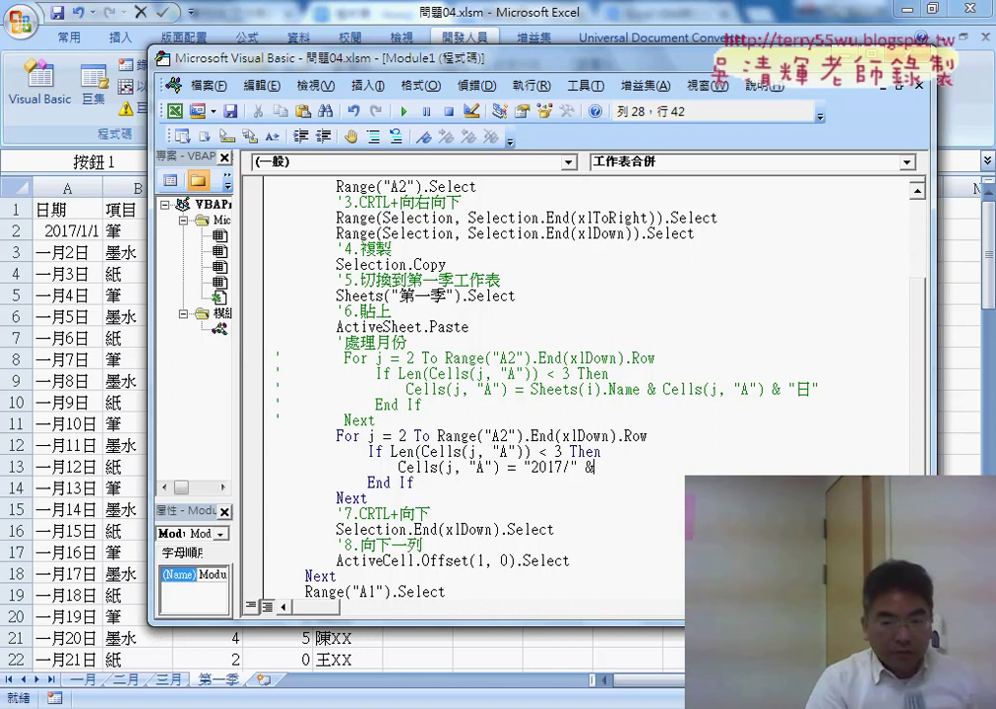
- Extend the assignment to "2017/" & i & "/" &, cancelling a stray input composition
key(9)
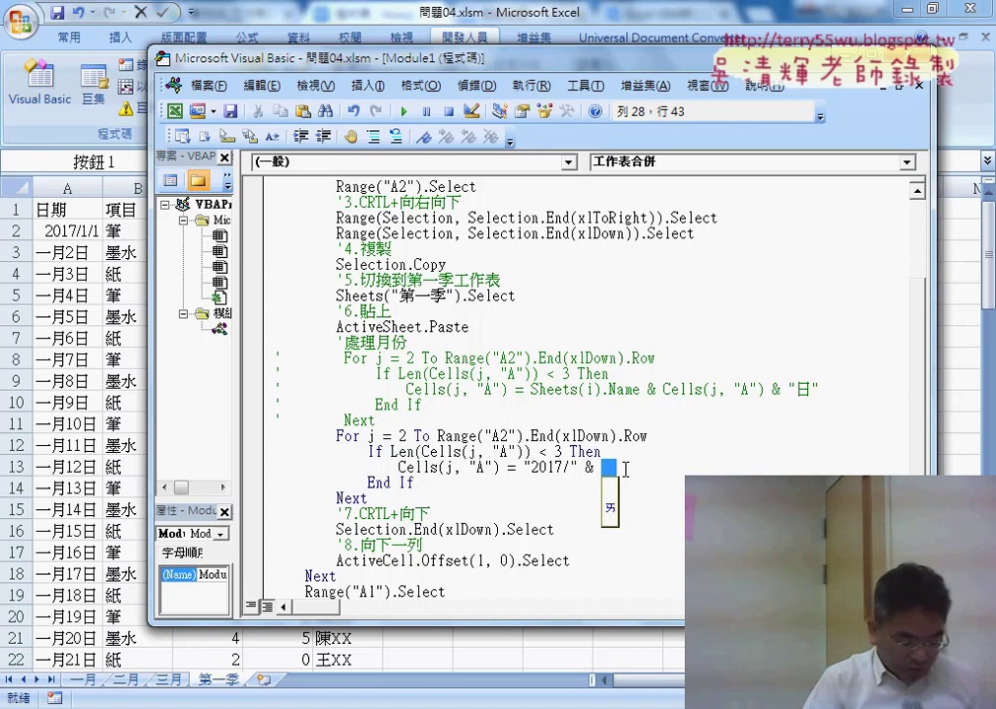
key(BackSpace)
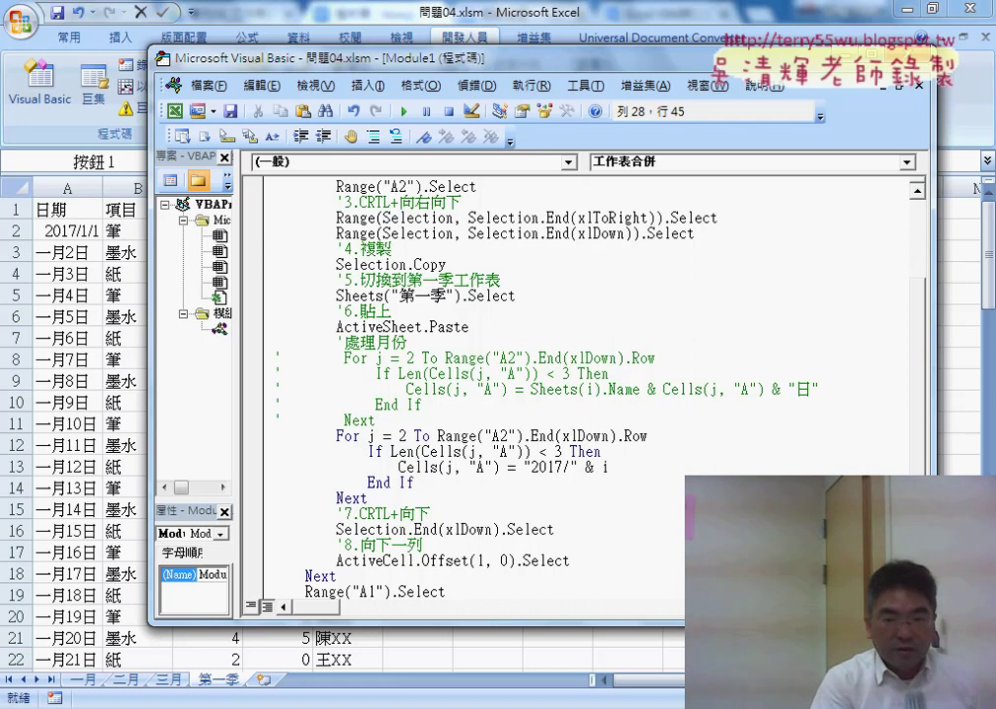
text(&)
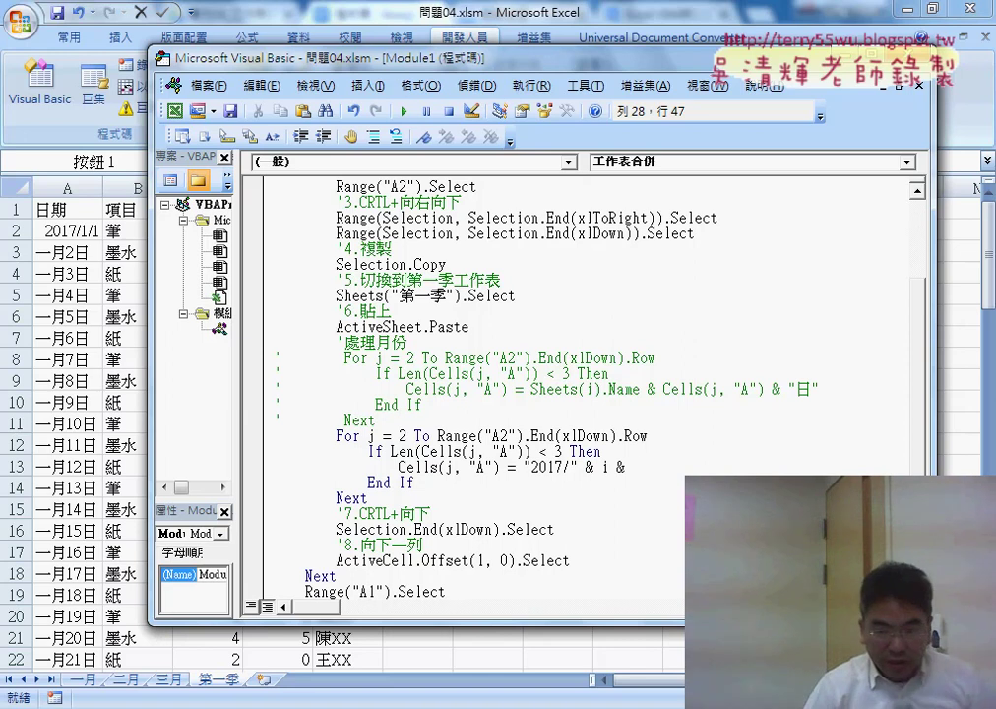
text("/)
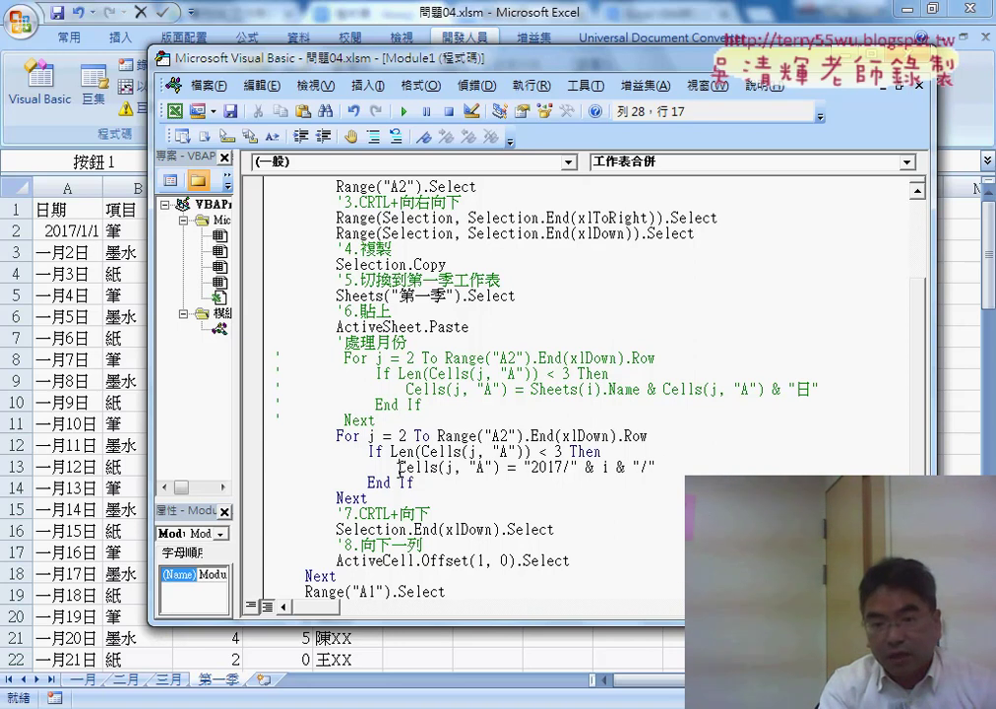
drag(400, 467, 499, 468)
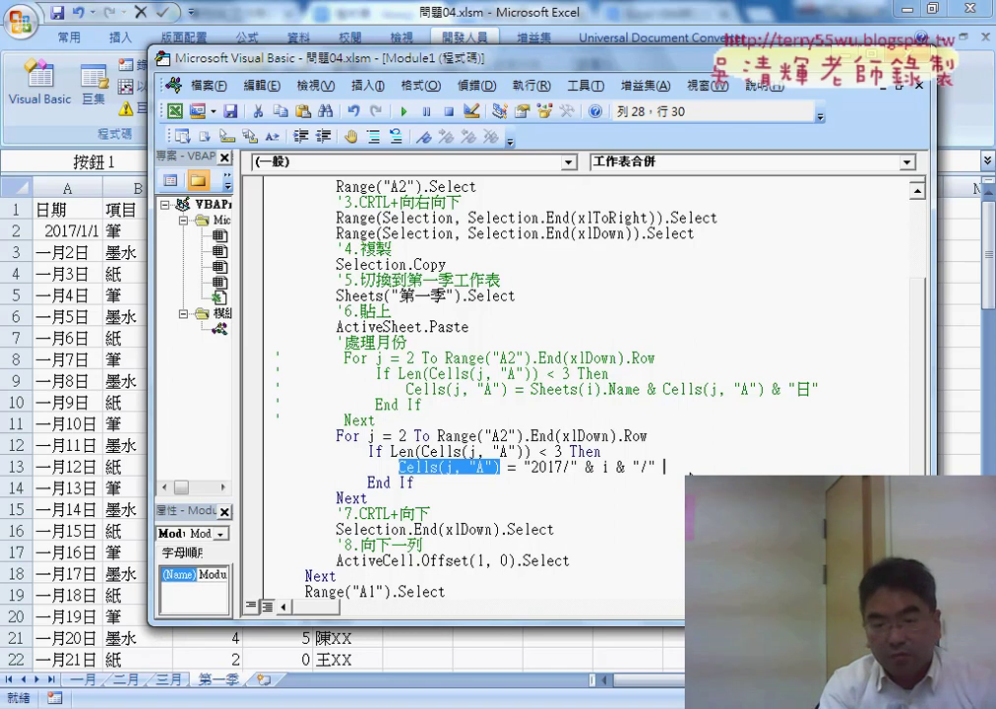
click(695, 467)
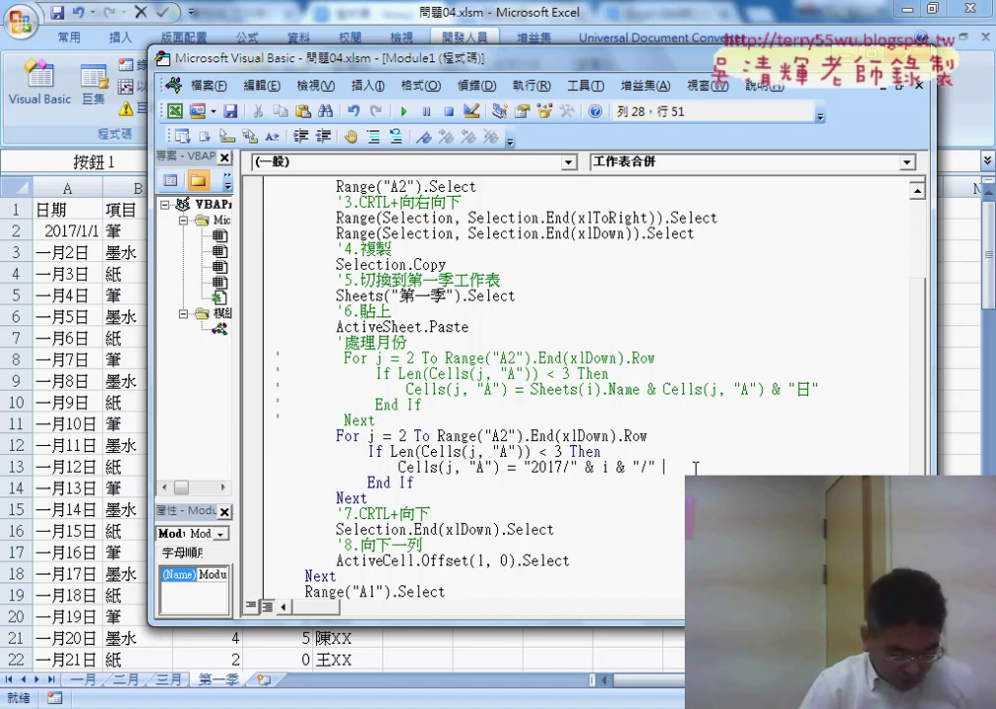
text(&)
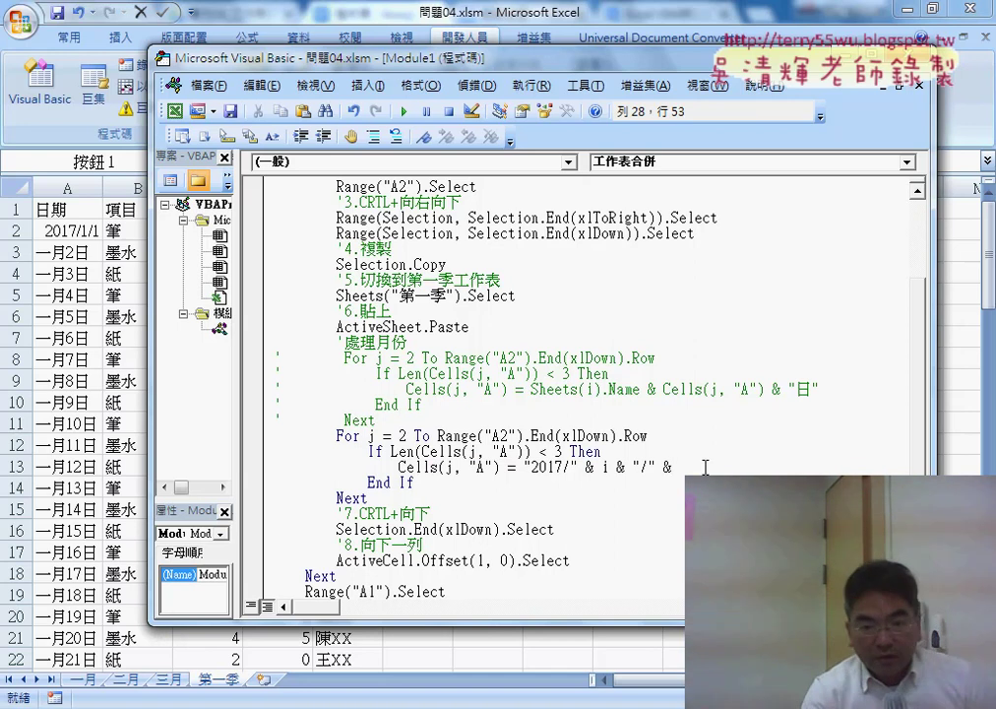
- Copy Cells(j, "A") and paste it at the end of the date line to complete the expression
drag(399, 467, 500, 466)
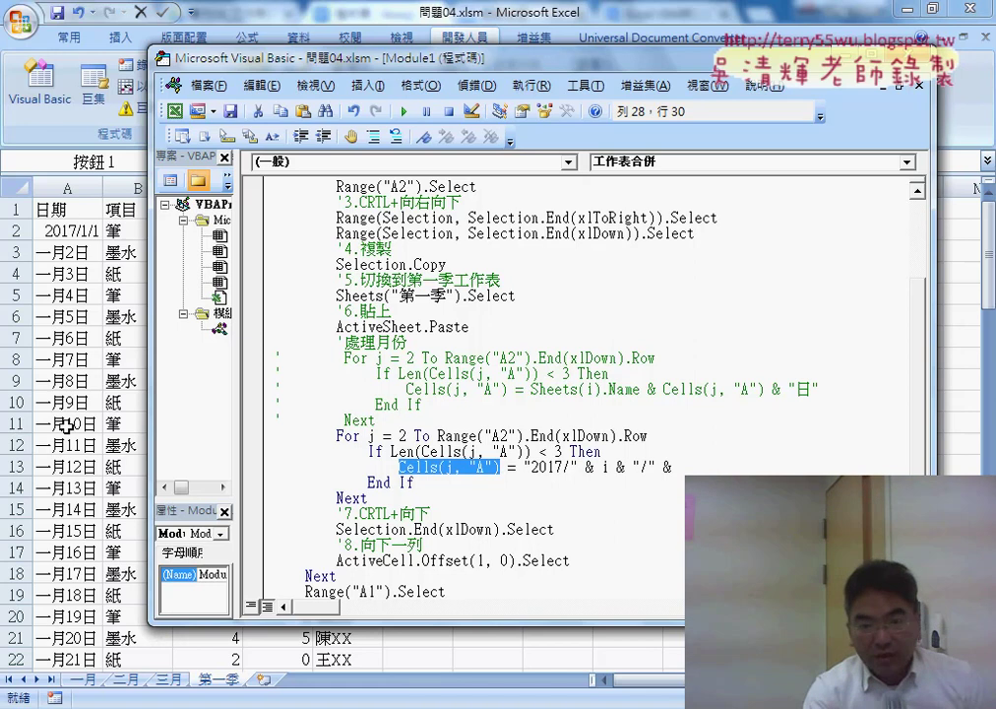
key(ctrl+c)
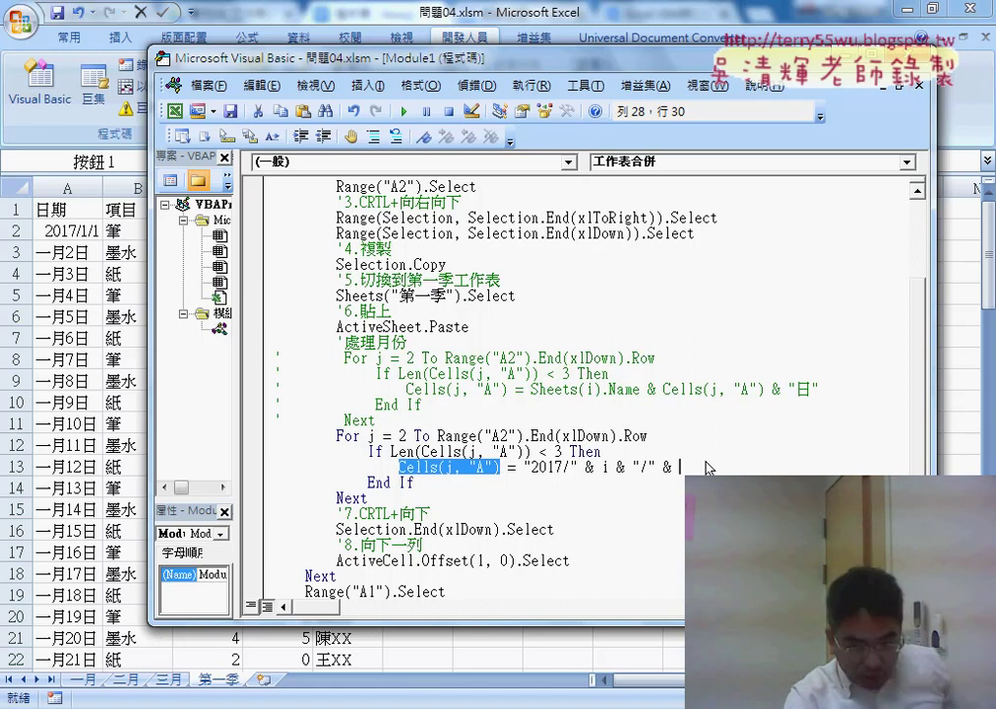
click(771, 466)
key(ctrl+v)
key(Down)
key(Down)
key(Down)
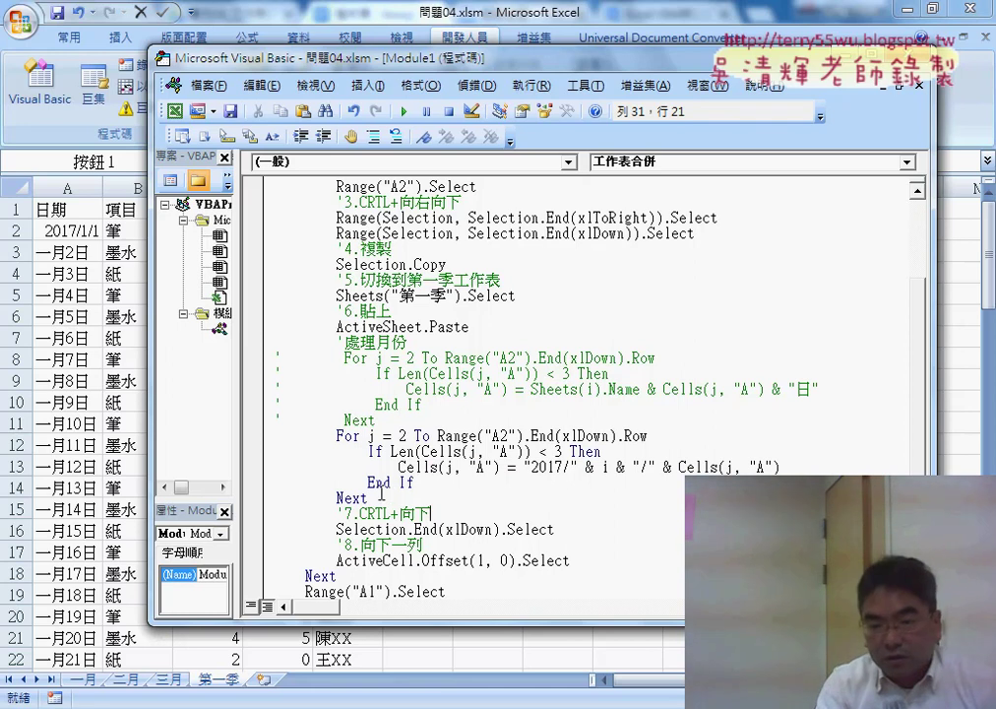
drag(681, 469, 788, 467)
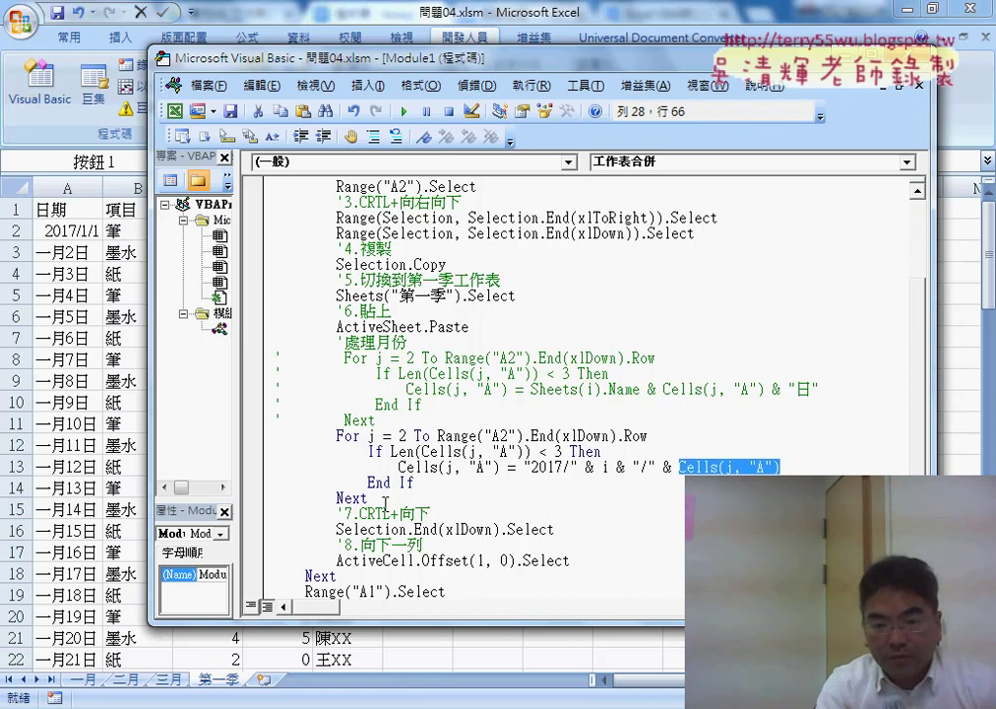
drag(386, 502, 268, 436)
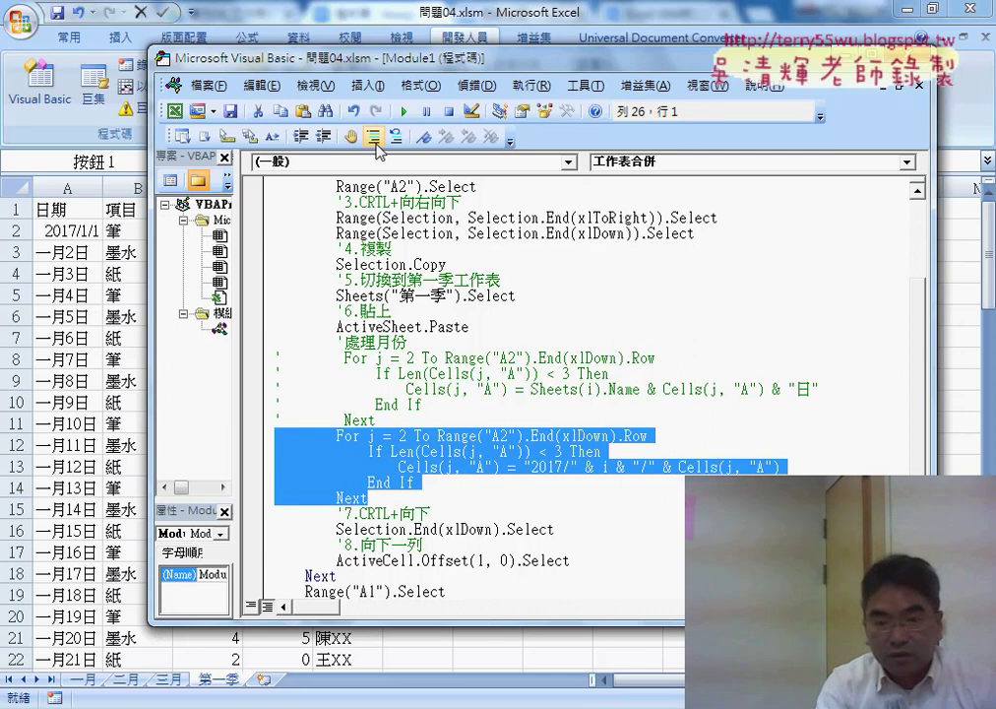
- Comment out the new date loop, then clear and re-merge 第一季 and check column A's day numbers
click(375, 136)
click(413, 404)
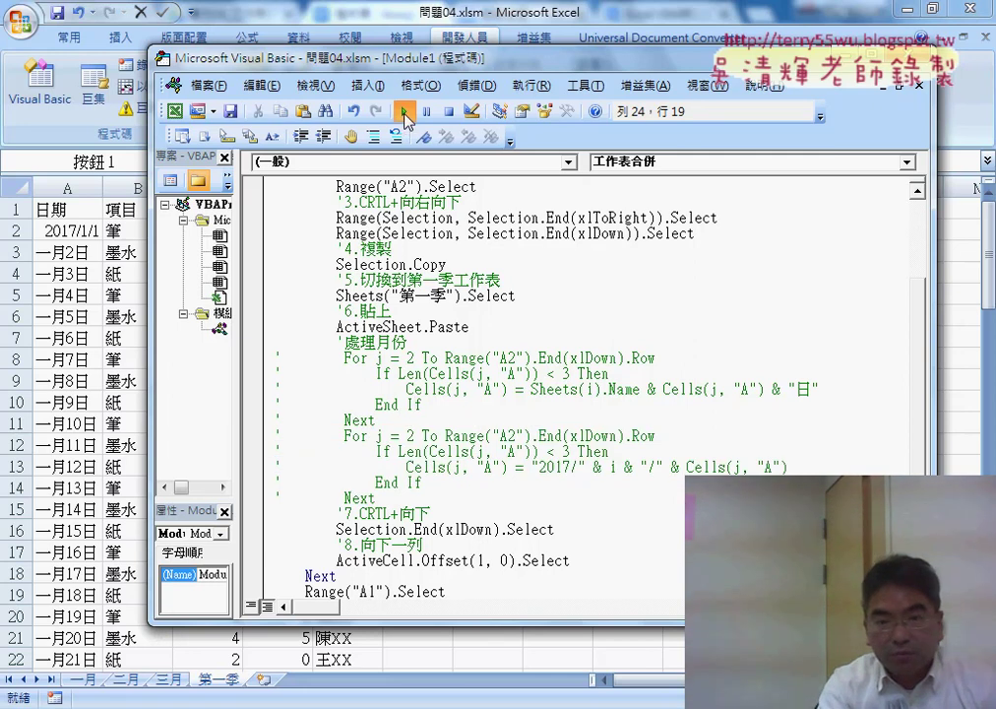
click(561, 23)
click(562, 313)
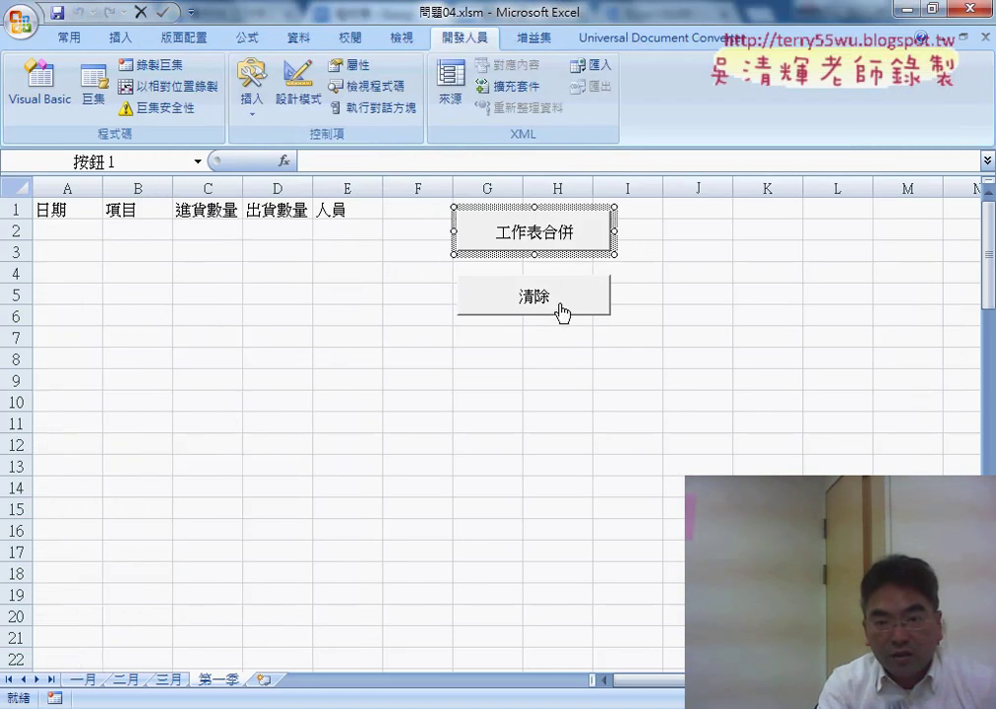
click(698, 274)
click(533, 235)
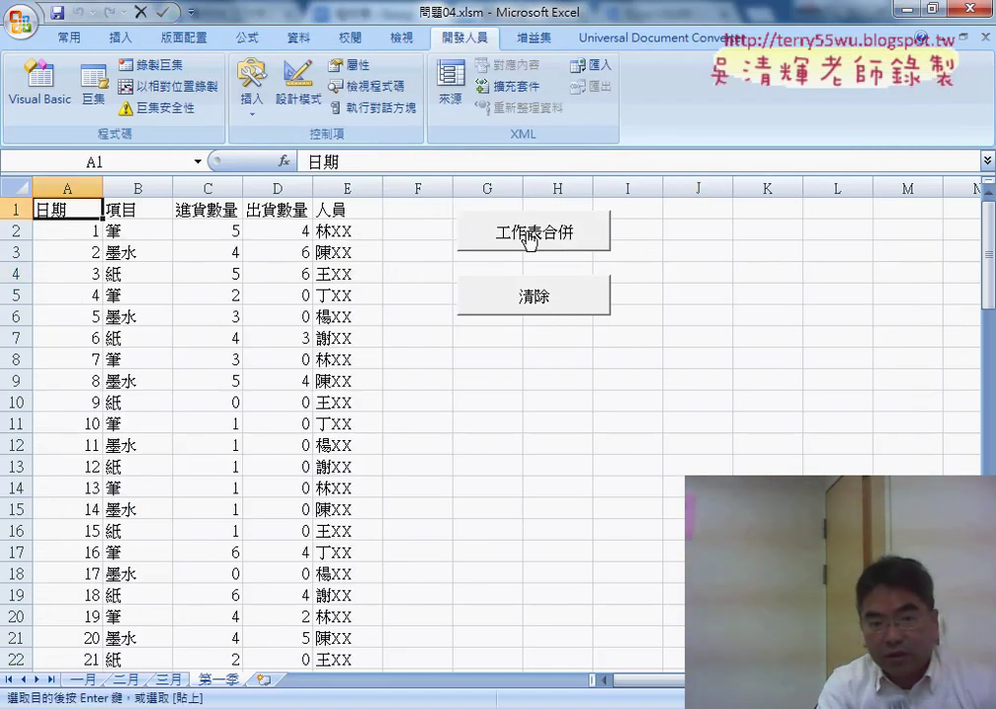
drag(84, 231, 86, 232)
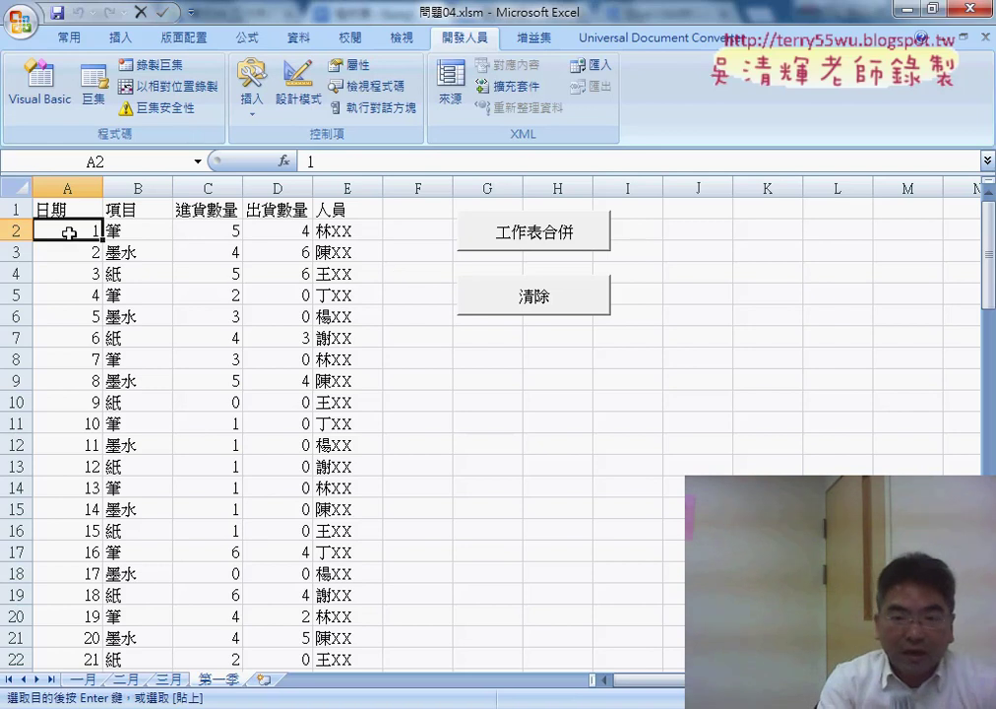
- Open the 工作表合併 macro via 指定巨集 and uncomment the "2017/" date loop with Uncomment Block
right_click(534, 239)
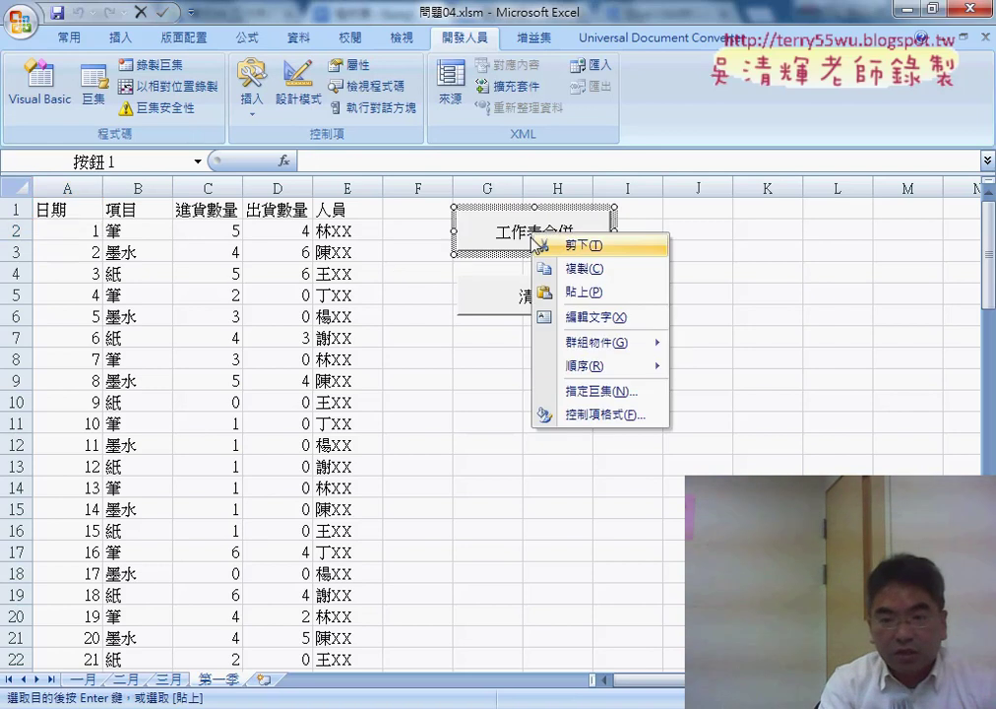
click(590, 390)
click(755, 275)
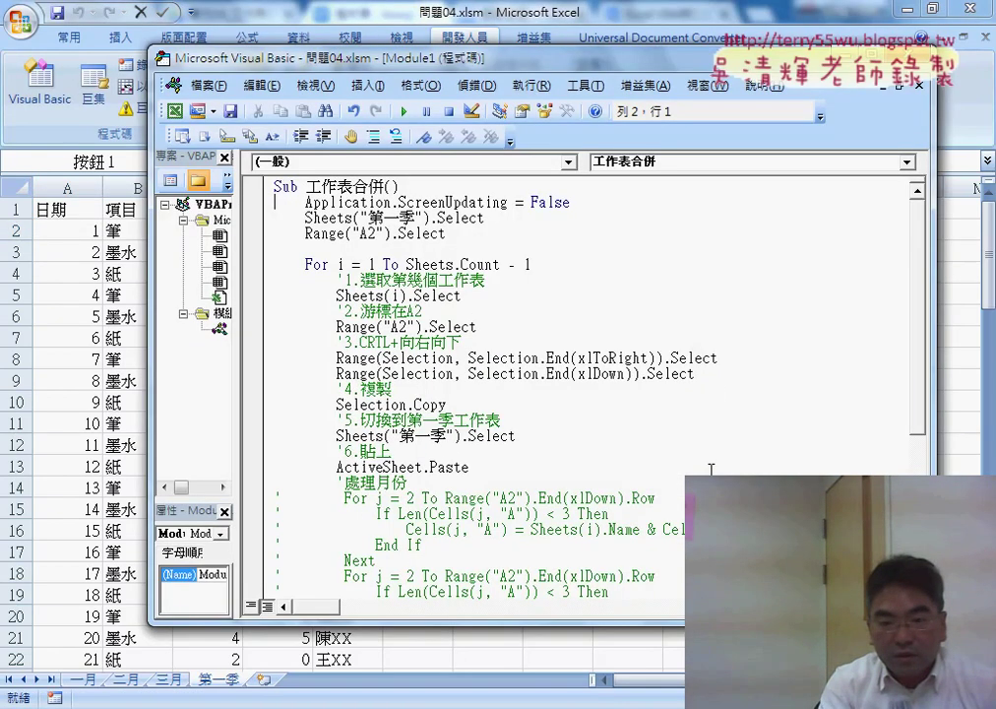
scroll(391, 564, down, 3)
scroll(391, 564, down, 1)
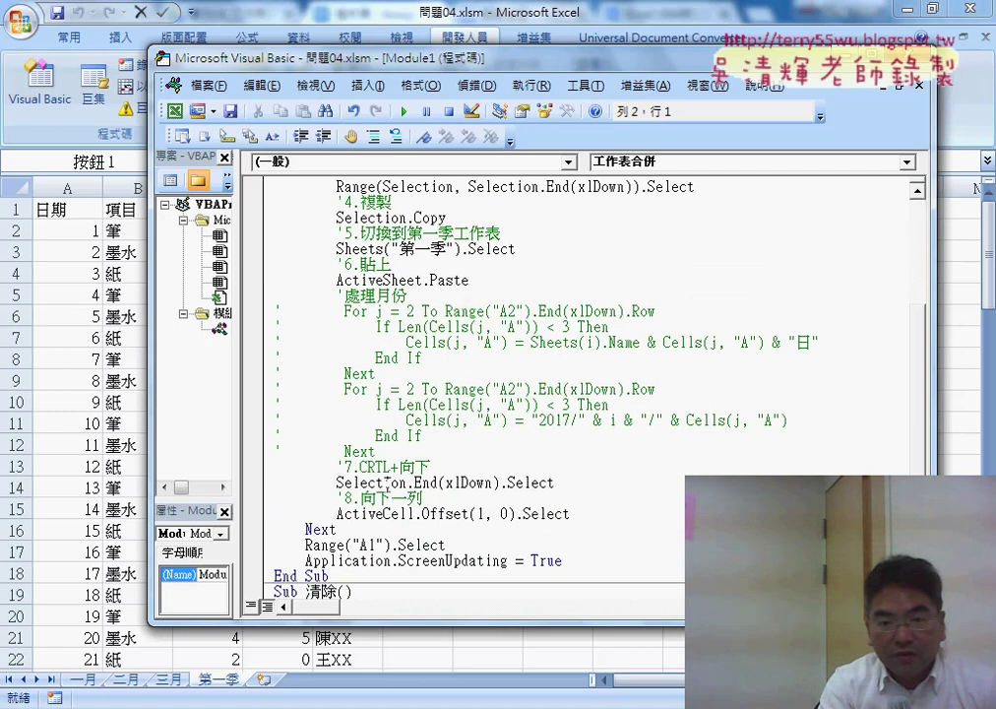
drag(376, 451, 258, 391)
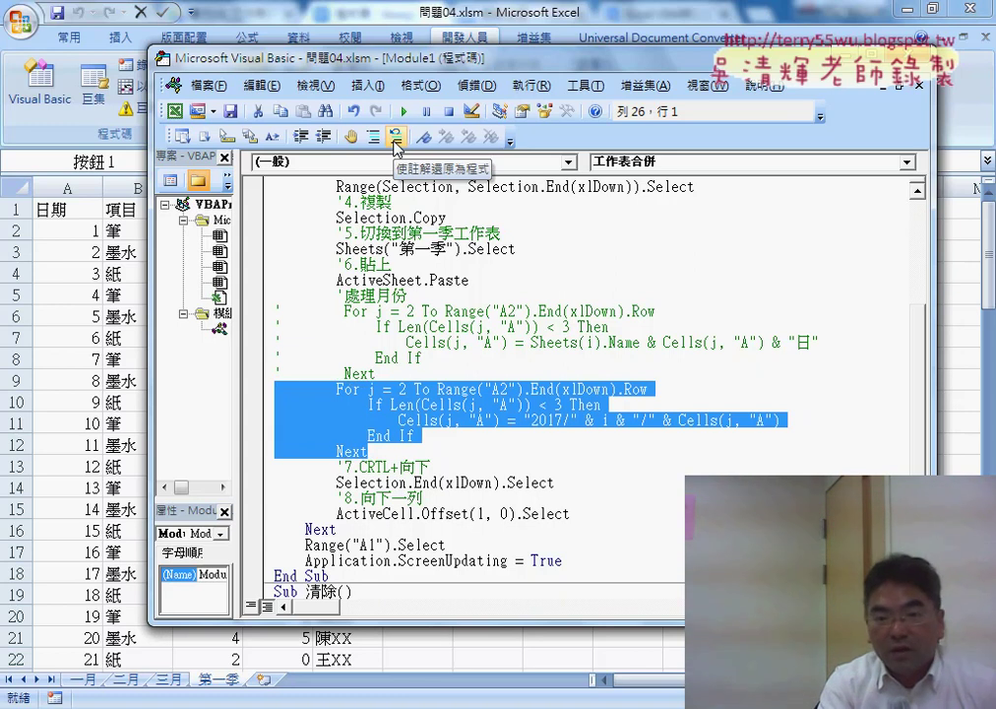
click(395, 137)
- Review the date-building expression and its Cells(j, "A") day reference, then return to Excel
click(524, 420)
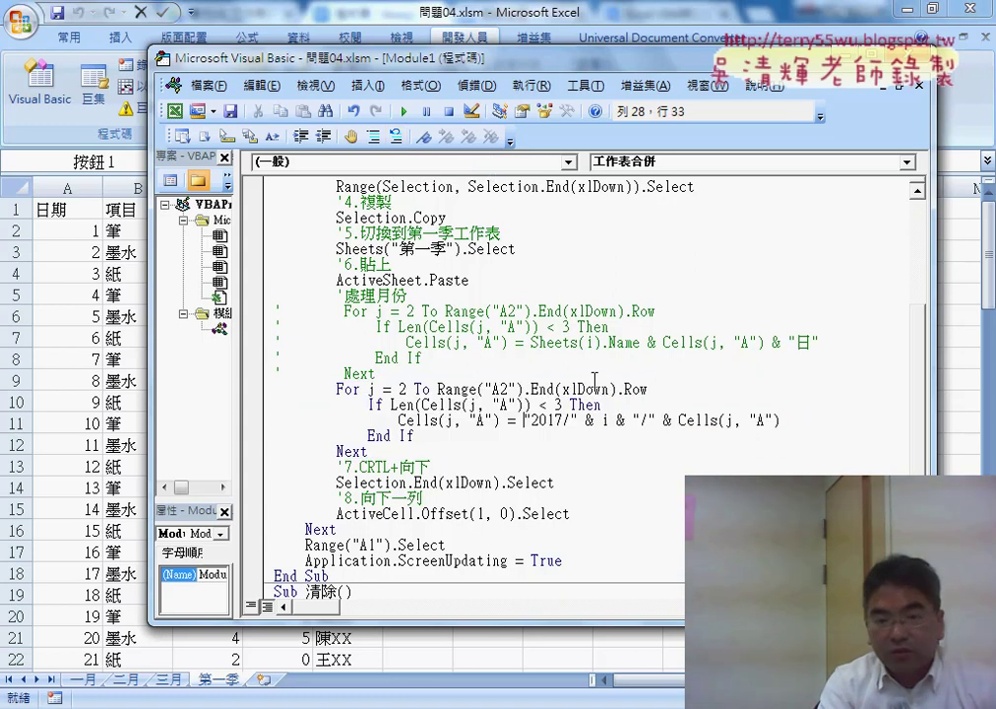
drag(521, 421, 790, 421)
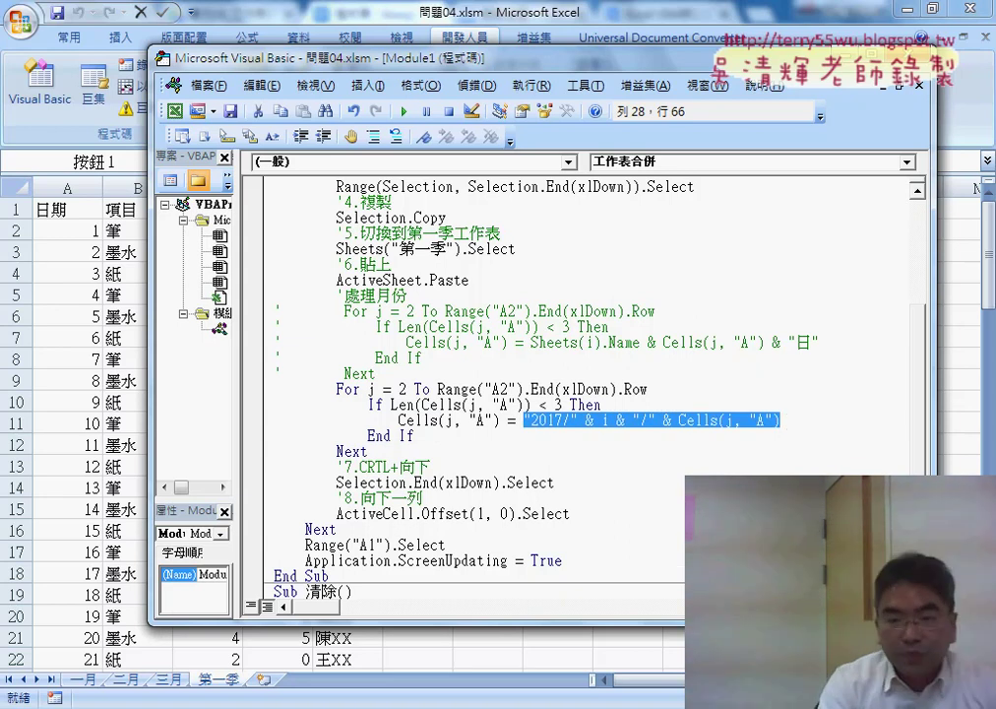
click(802, 435)
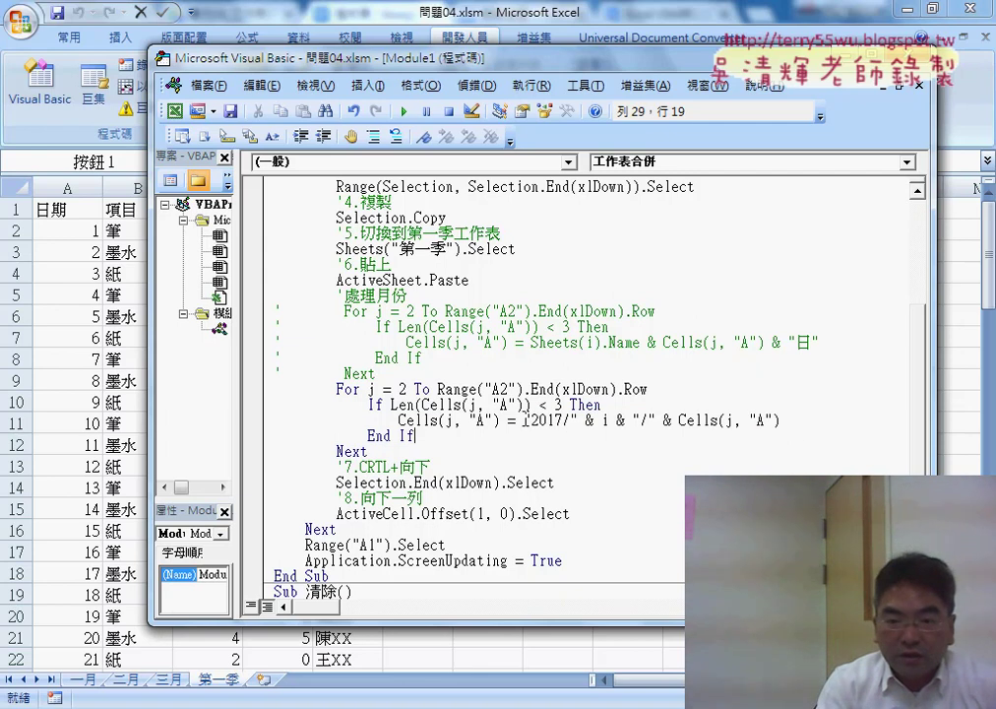
drag(524, 421, 780, 421)
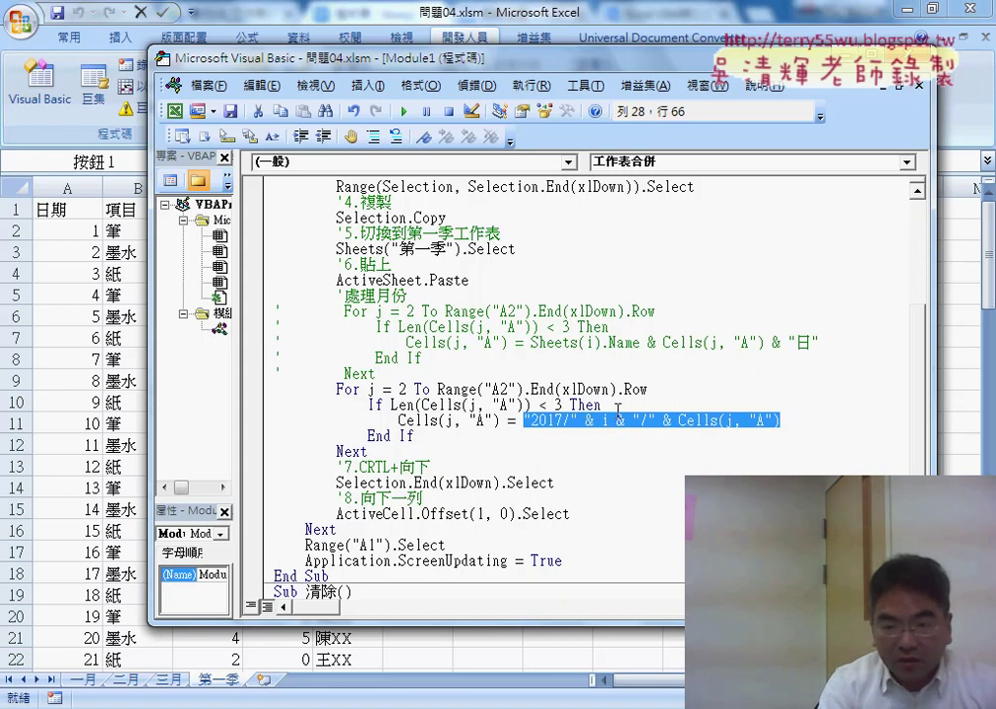
drag(781, 421, 679, 420)
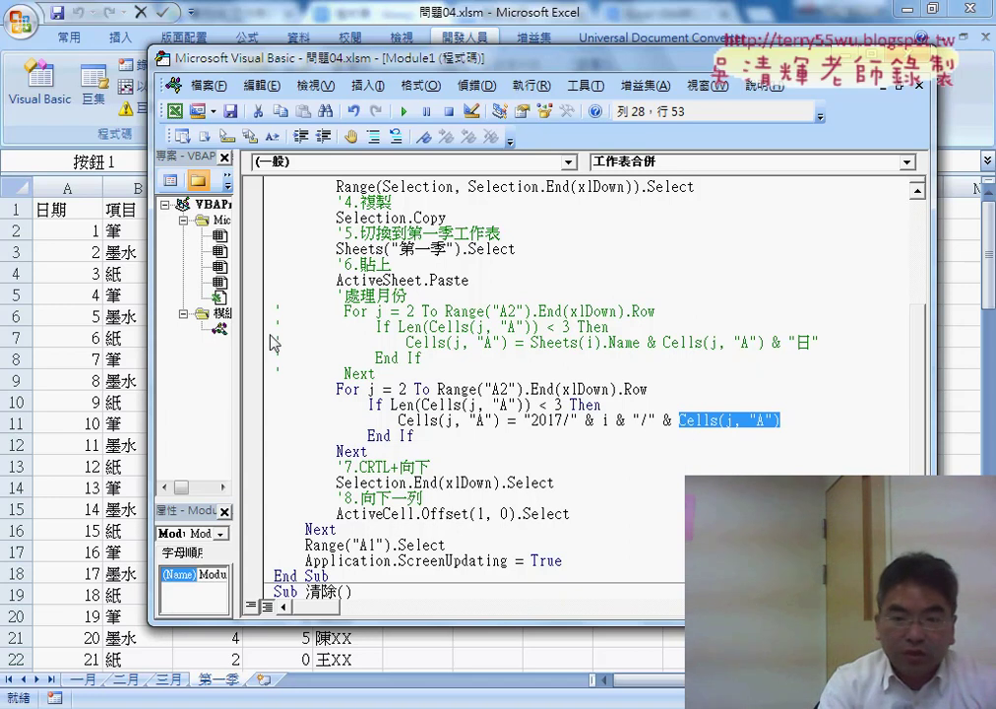
click(470, 421)
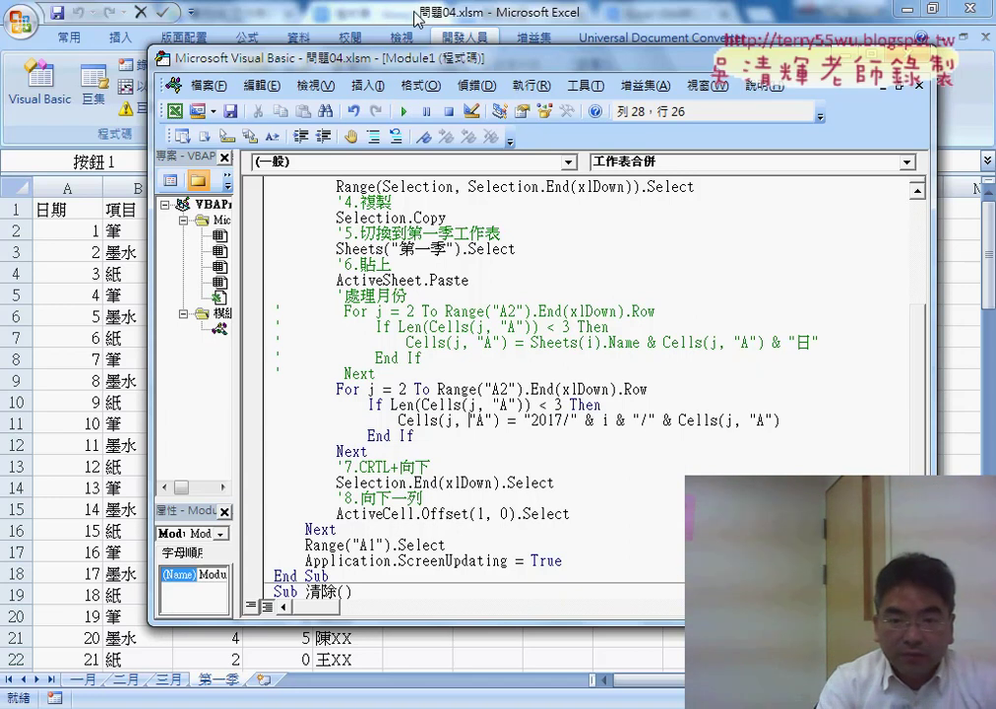
click(330, 15)
- Clear and re-run the merge, then inspect the resulting dates in A2 and A32
key(Escape)
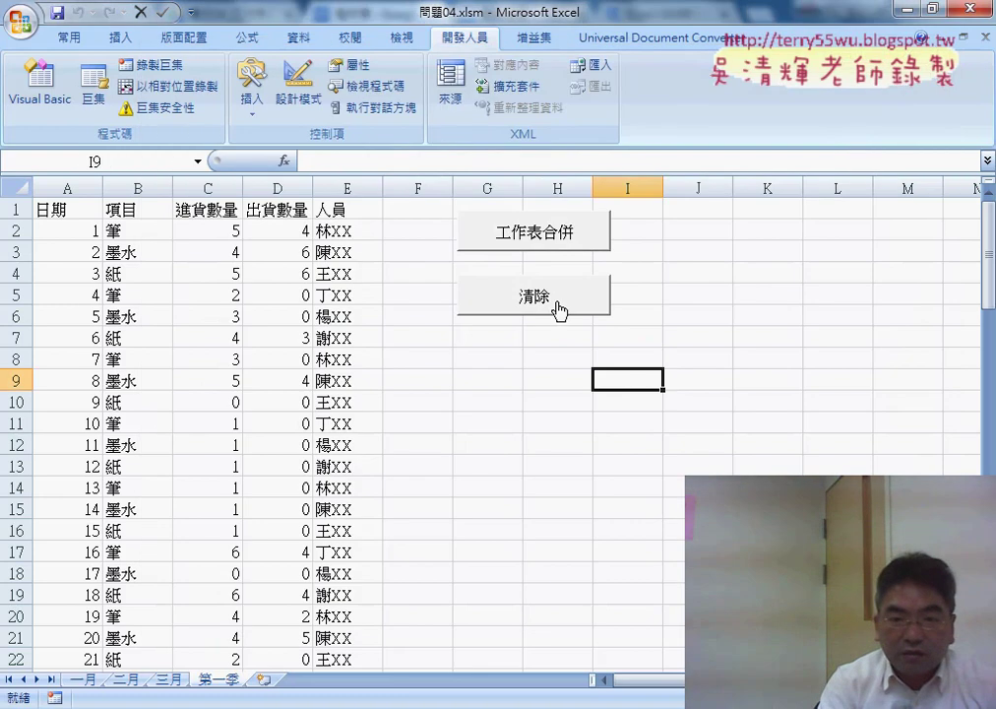
click(557, 308)
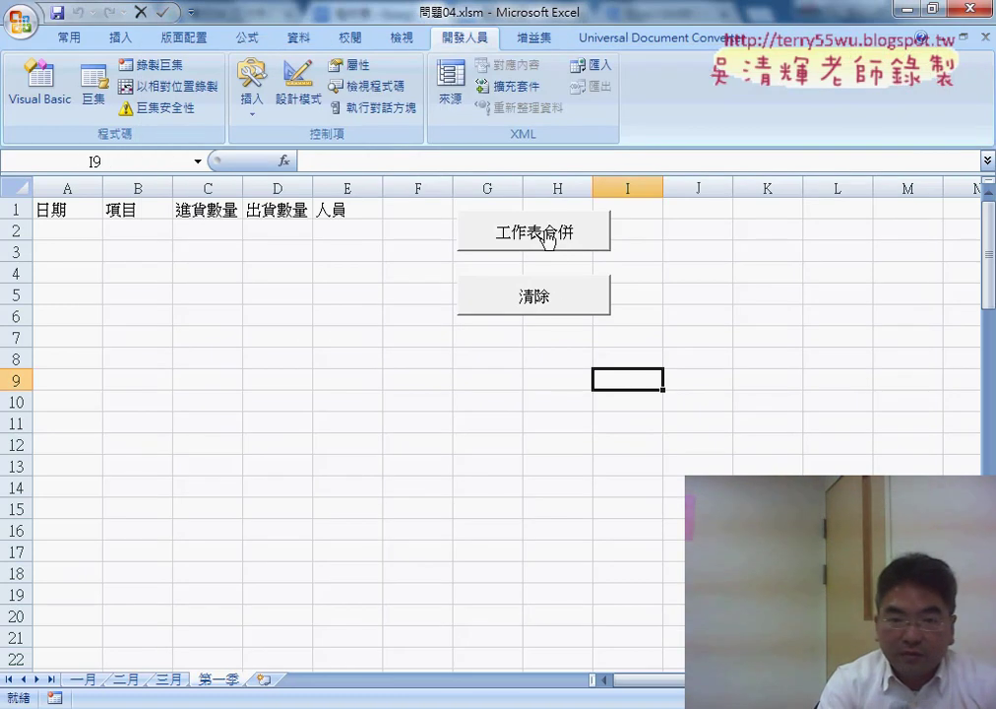
click(548, 238)
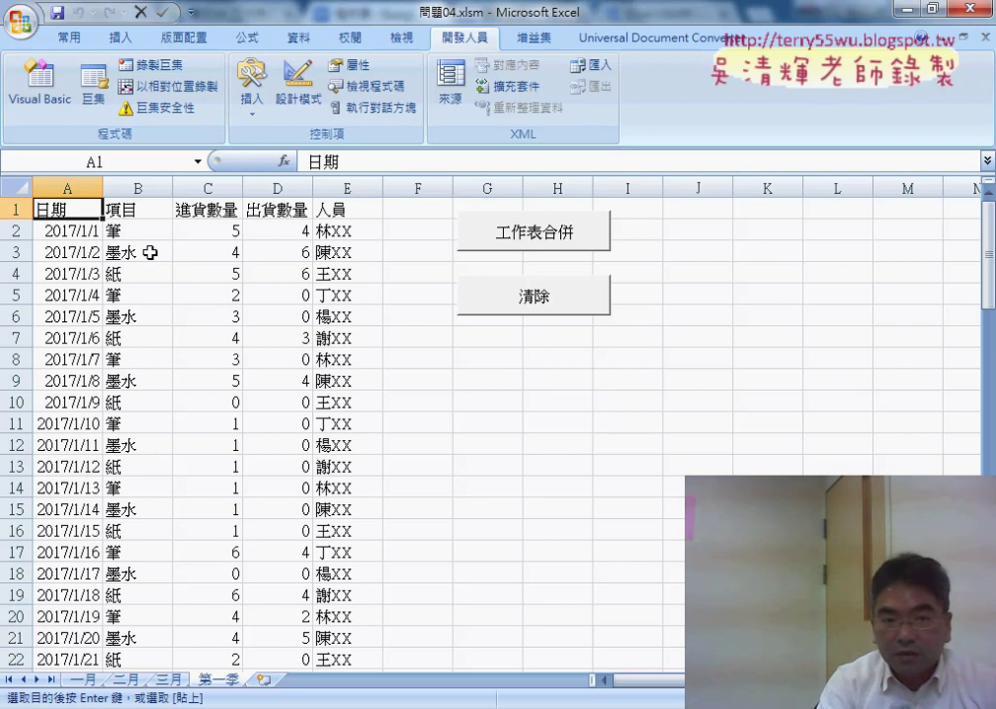
click(80, 234)
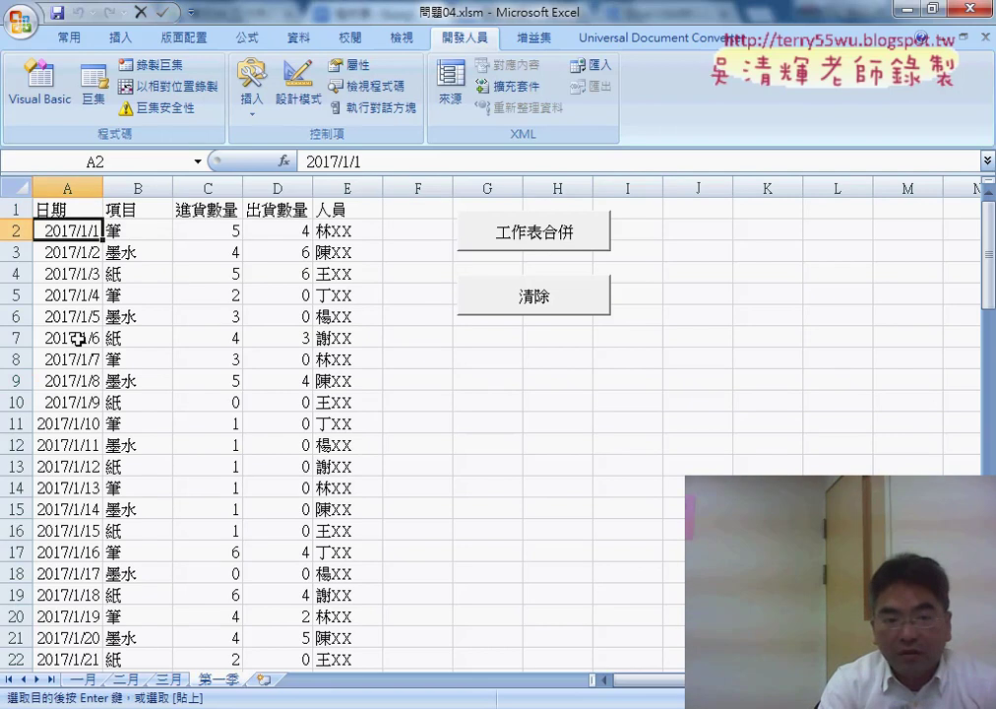
scroll(79, 337, down, 3)
scroll(79, 337, down, 3)
scroll(87, 335, down, 1)
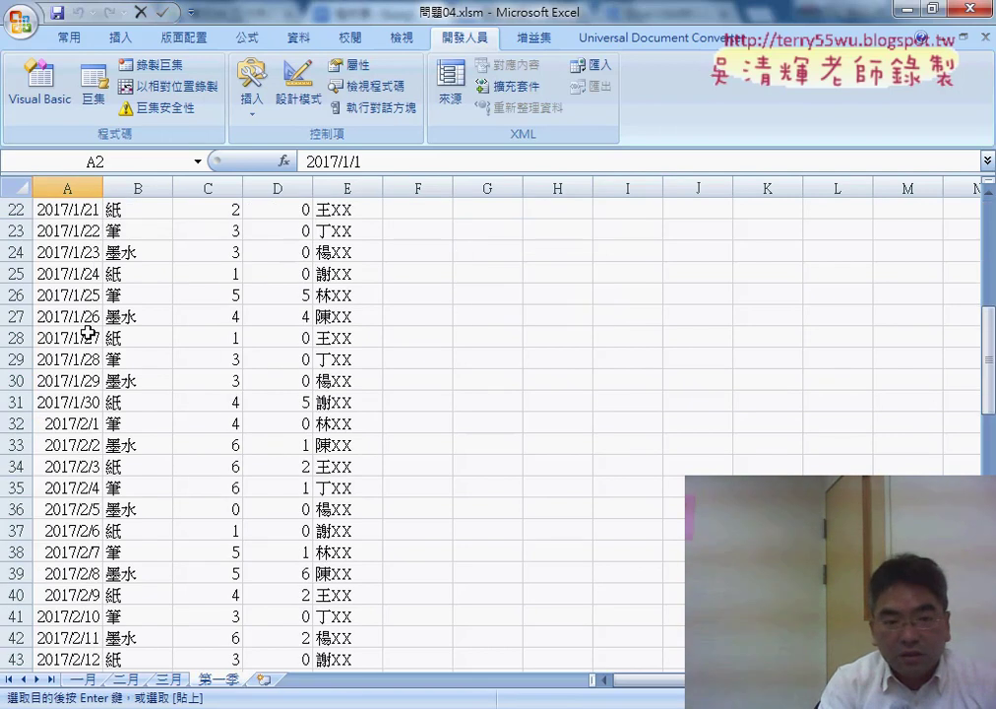
scroll(89, 334, down, 1)
click(87, 360)
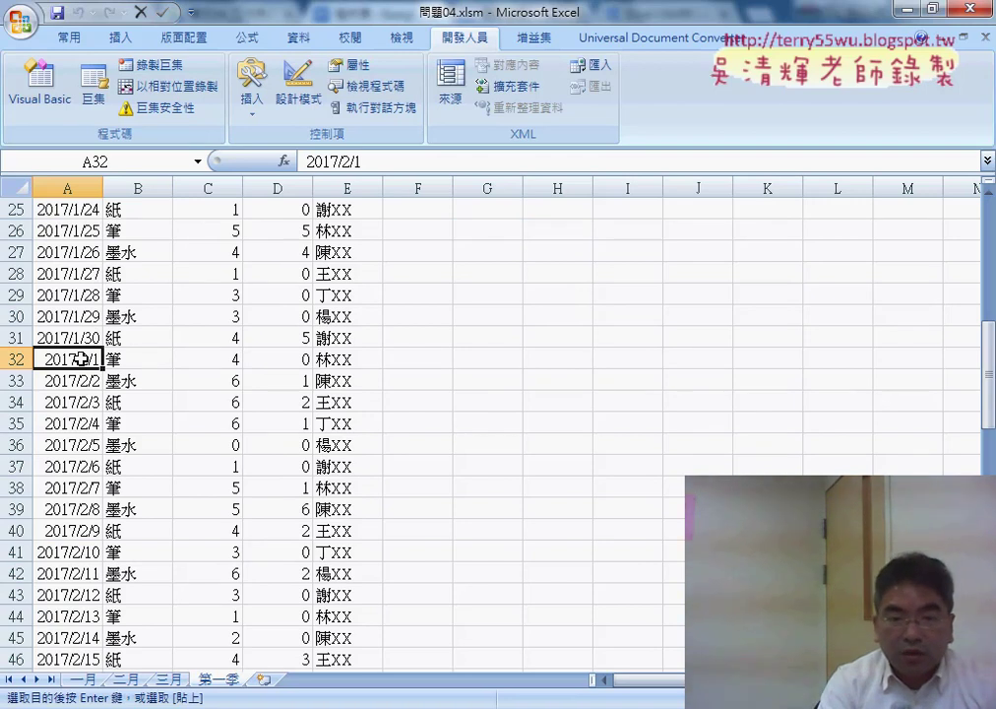
scroll(81, 359, up, 4)
scroll(81, 359, up, 4)
- Clear the merged rows and open the 工作表合併 macro's code via 指定巨集 > 編輯
click(548, 292)
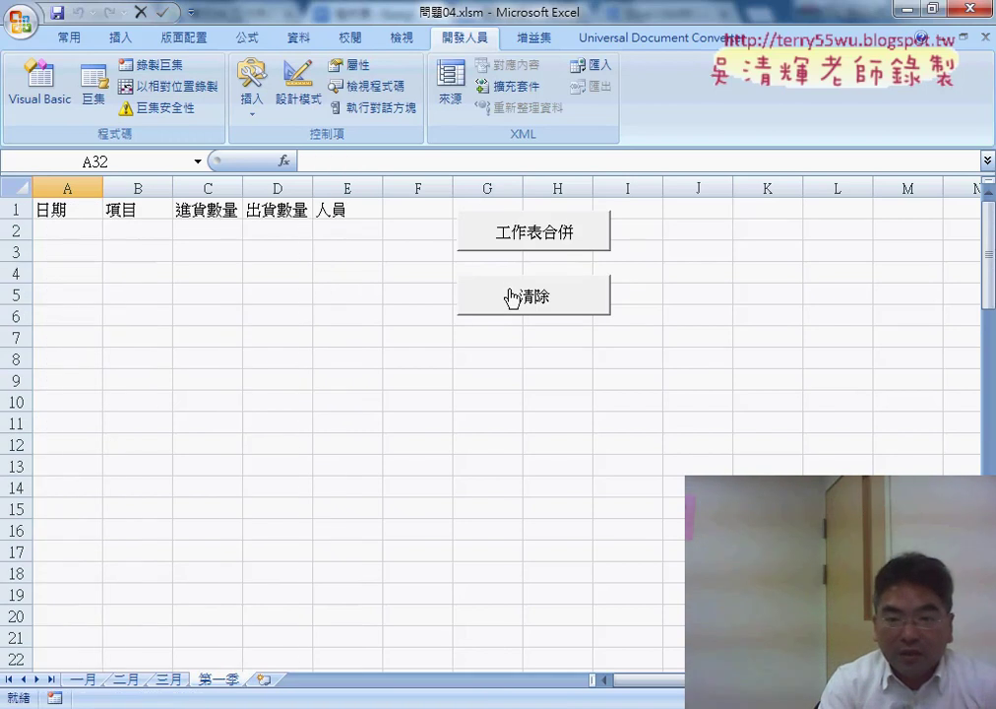
right_click(538, 236)
click(597, 390)
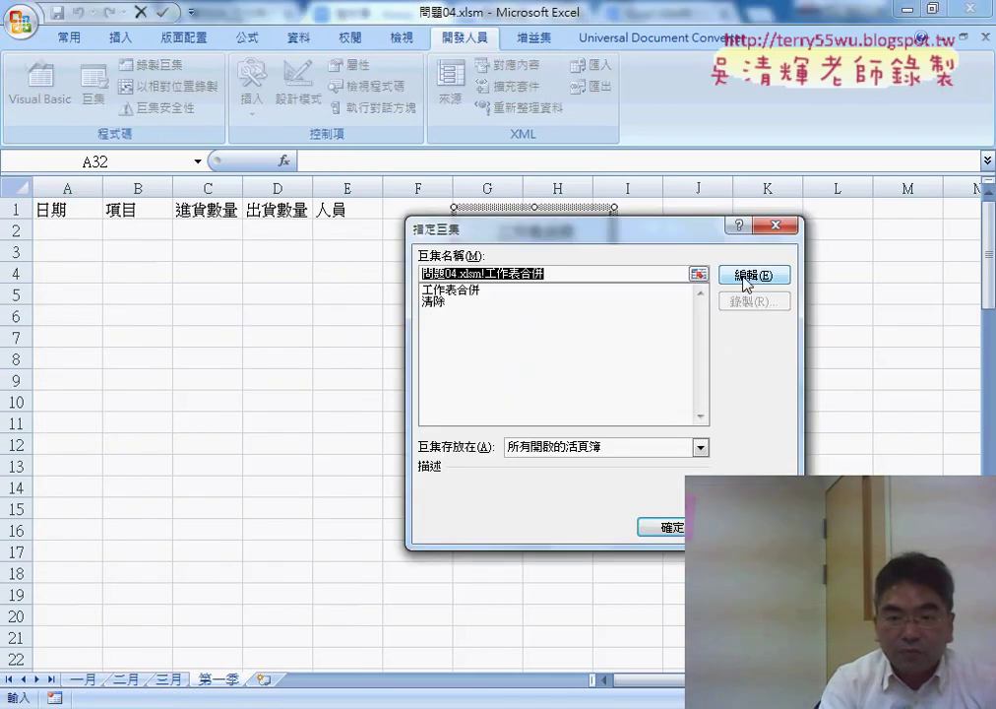
click(745, 279)
scroll(567, 282, down, 3)
- Put a breakpoint on the Cells(j, "A") = "2017/" line and run 工作表合併 until it pauses there
scroll(576, 335, down, 1)
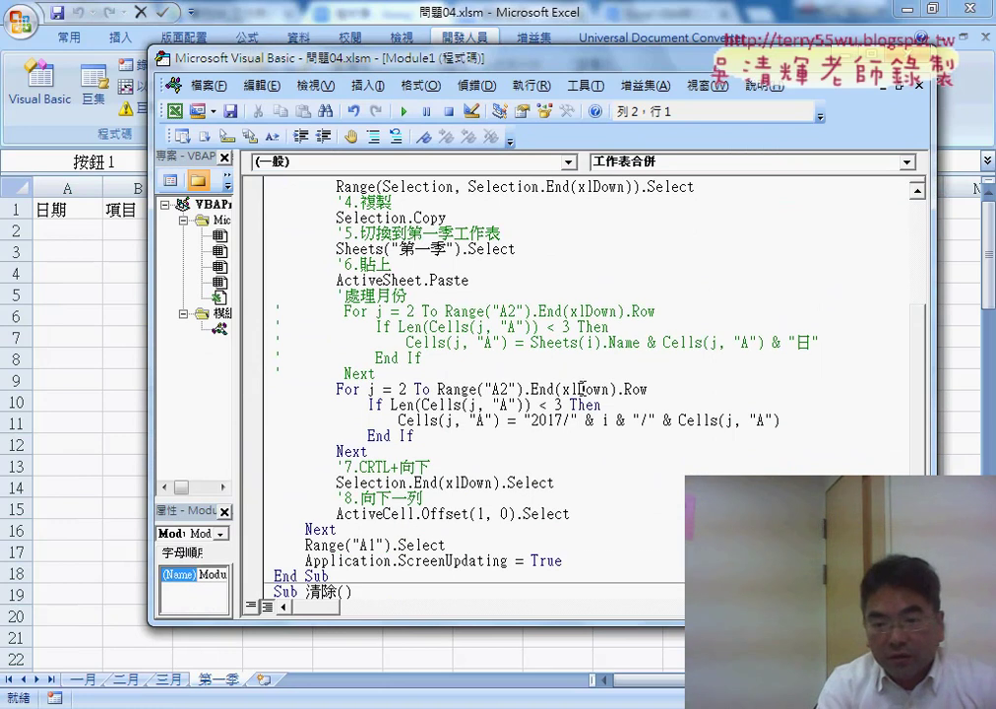
drag(604, 404, 369, 405)
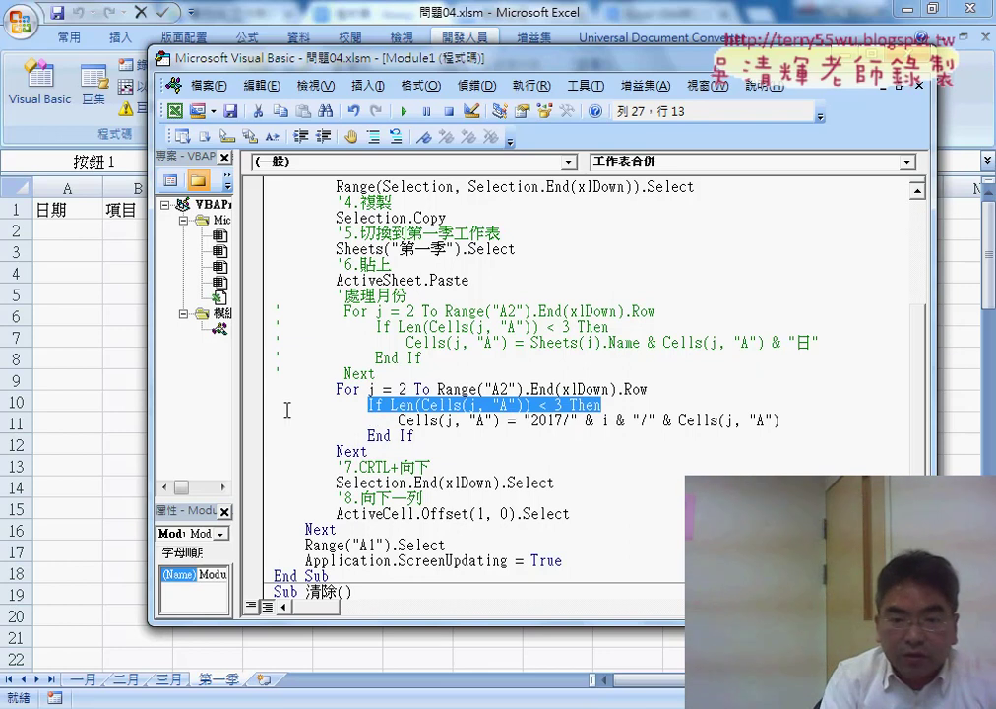
click(256, 422)
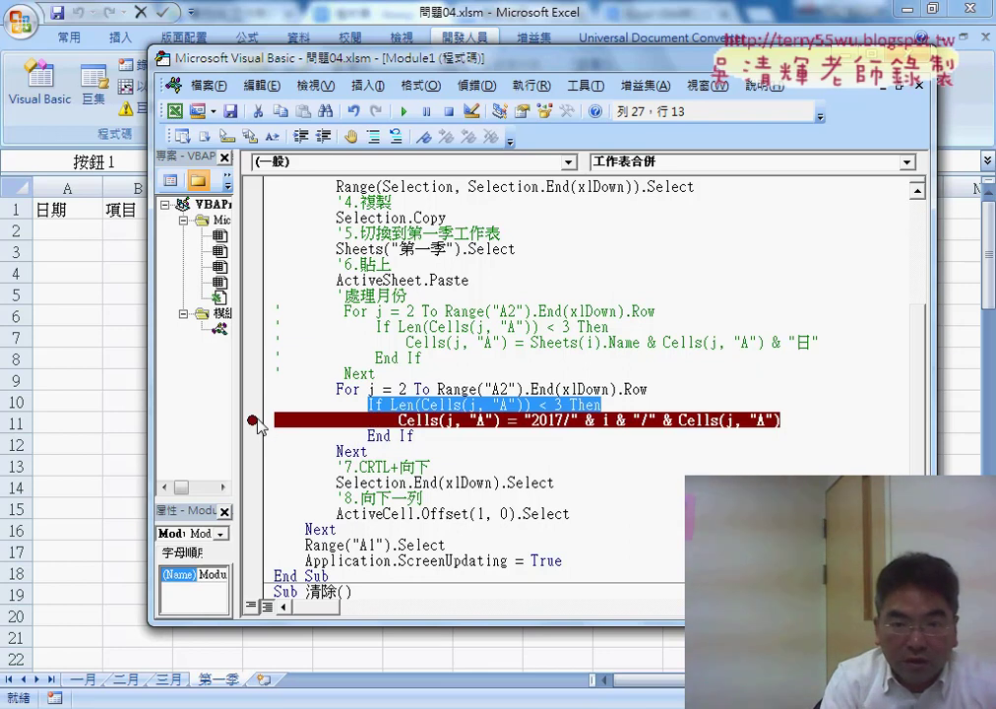
click(403, 113)
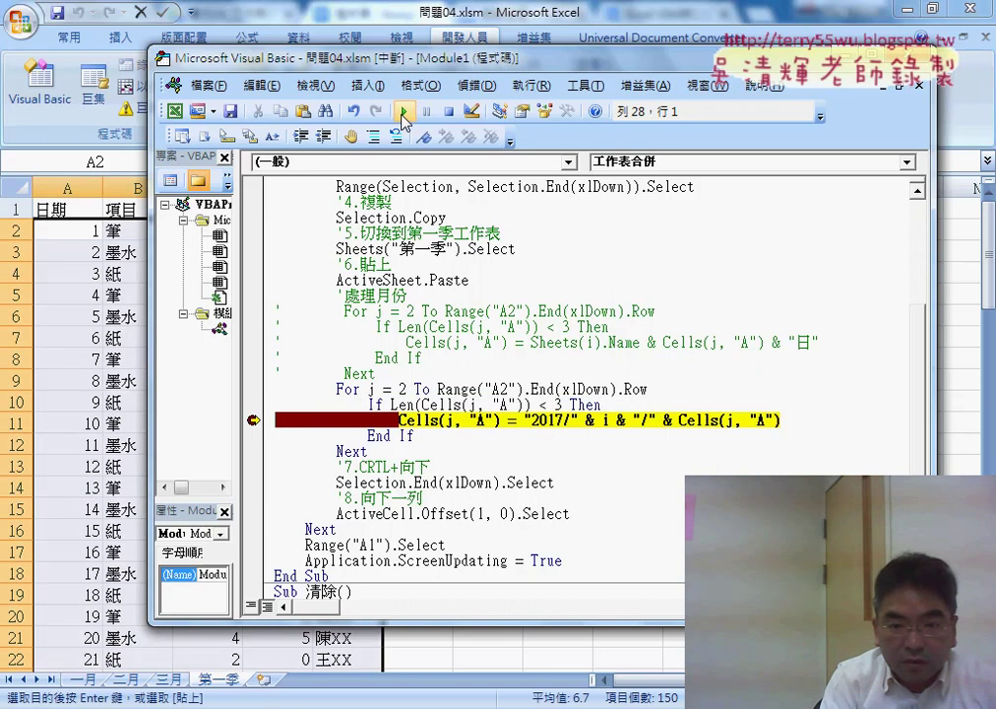
- Continue the macro repeatedly until 第一季 rows 2–20 show dates 2017/1/1 to 2017/1/19
click(403, 114)
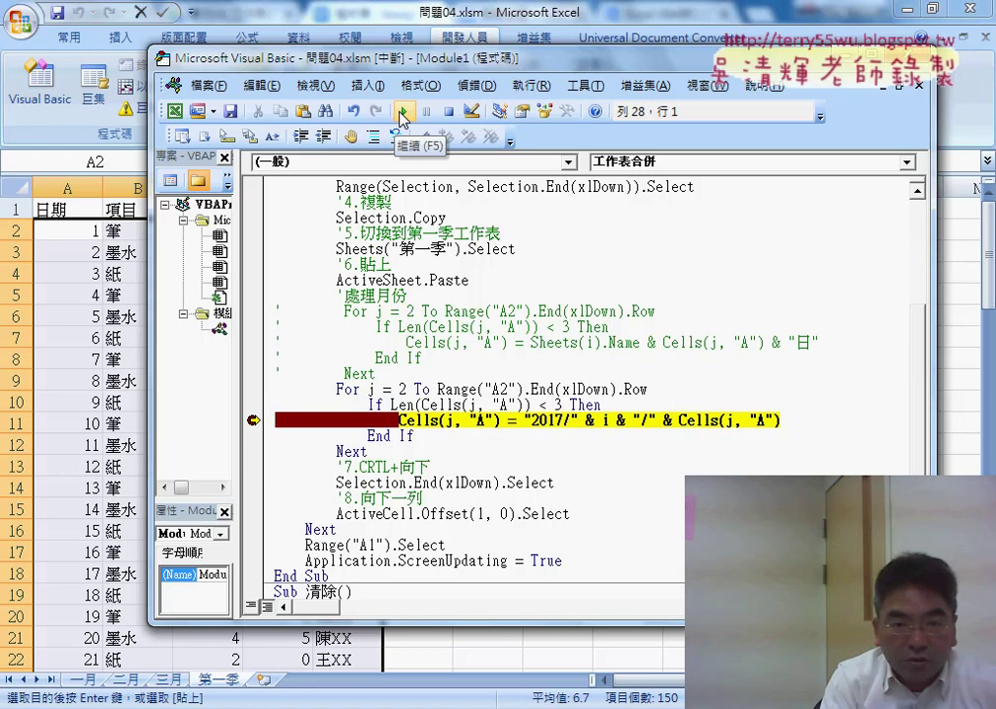
click(403, 116)
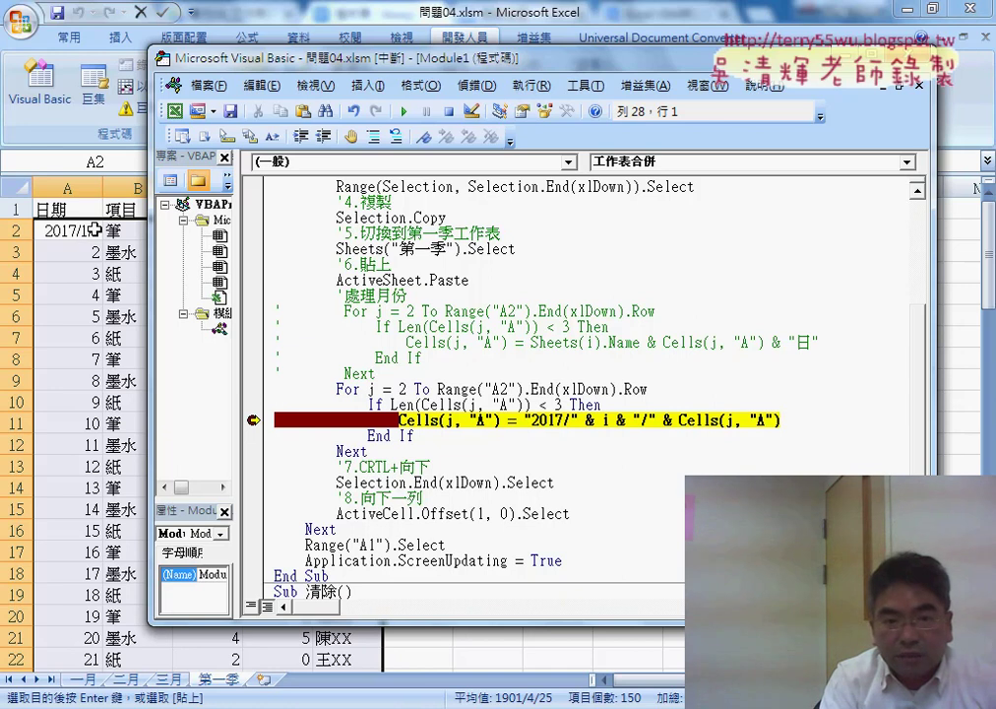
click(410, 115)
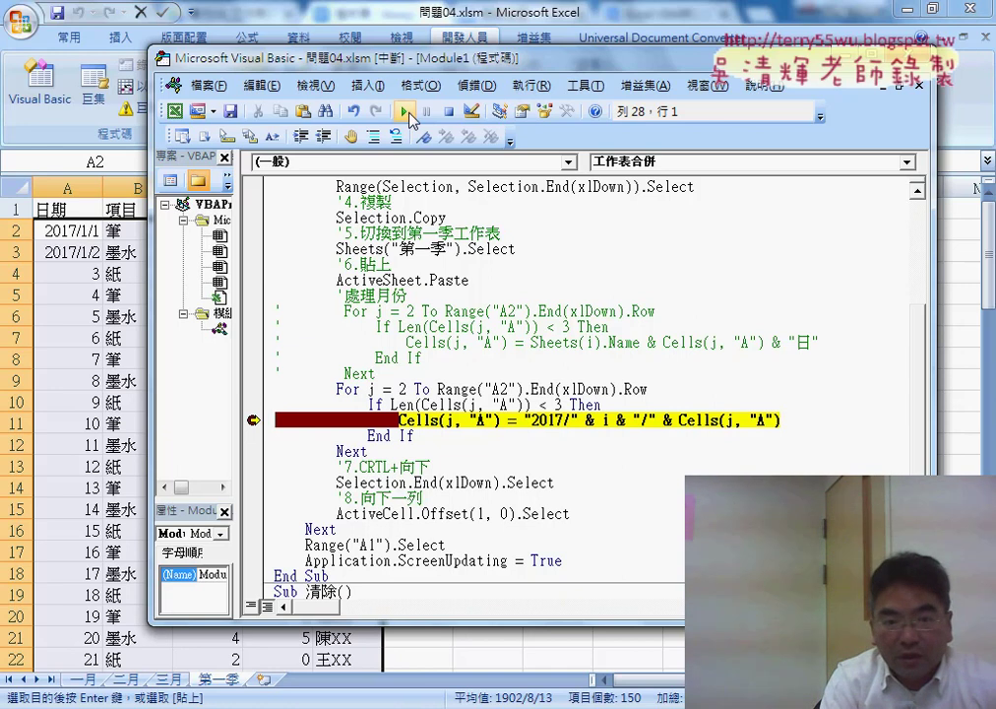
click(409, 114)
click(409, 114)
click(410, 115)
click(409, 114)
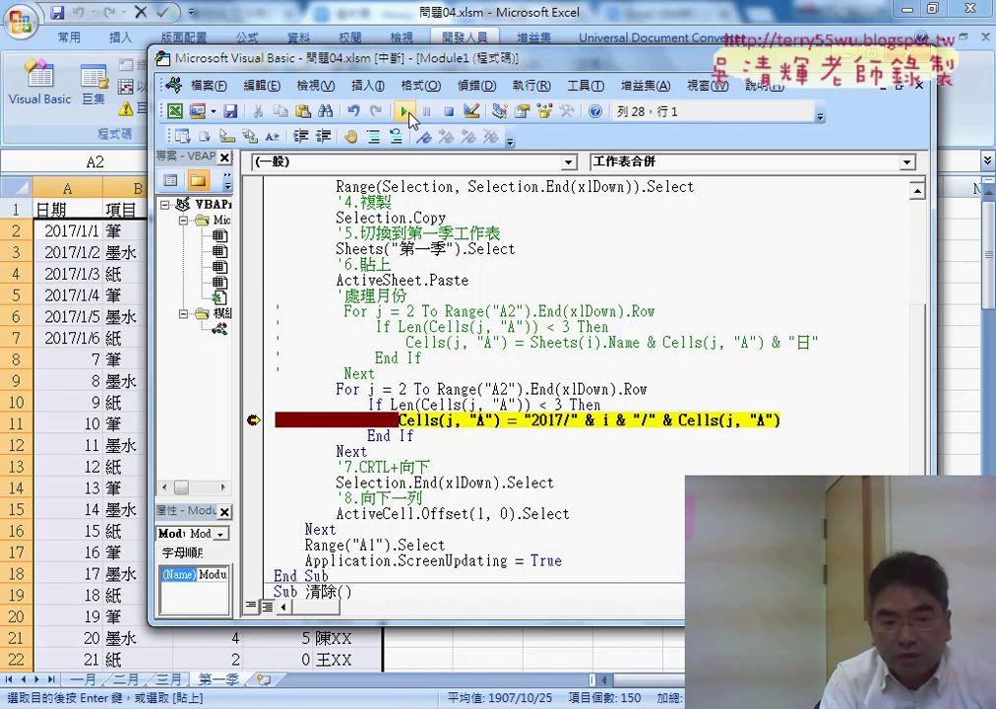
click(409, 114)
click(410, 114)
click(410, 115)
click(410, 114)
click(410, 115)
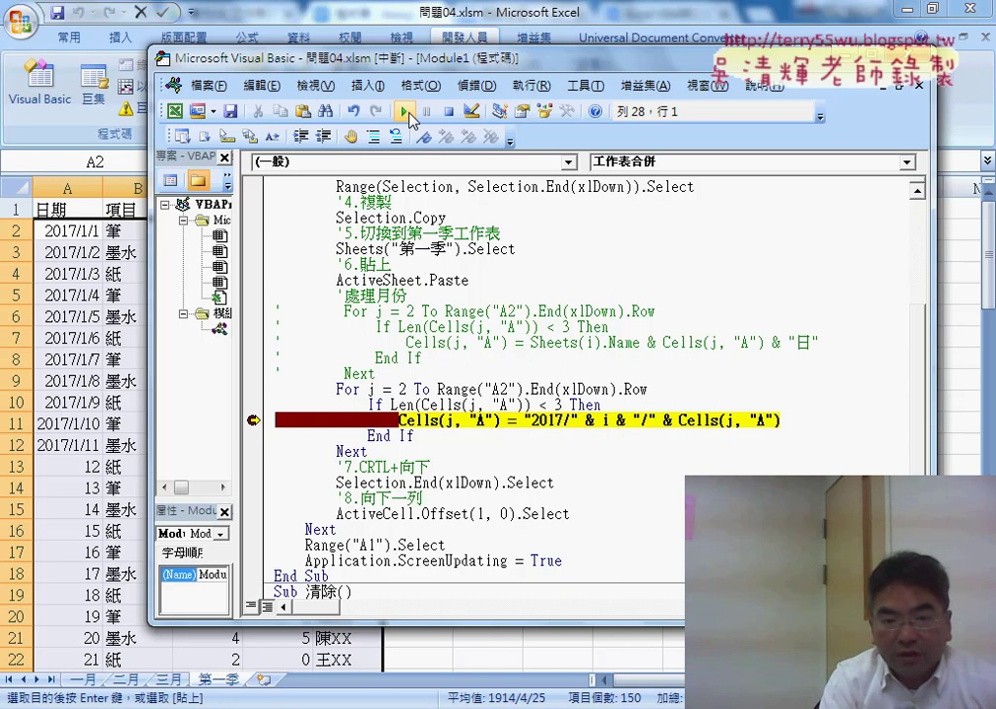
click(410, 114)
click(410, 114)
click(409, 115)
click(409, 114)
click(409, 114)
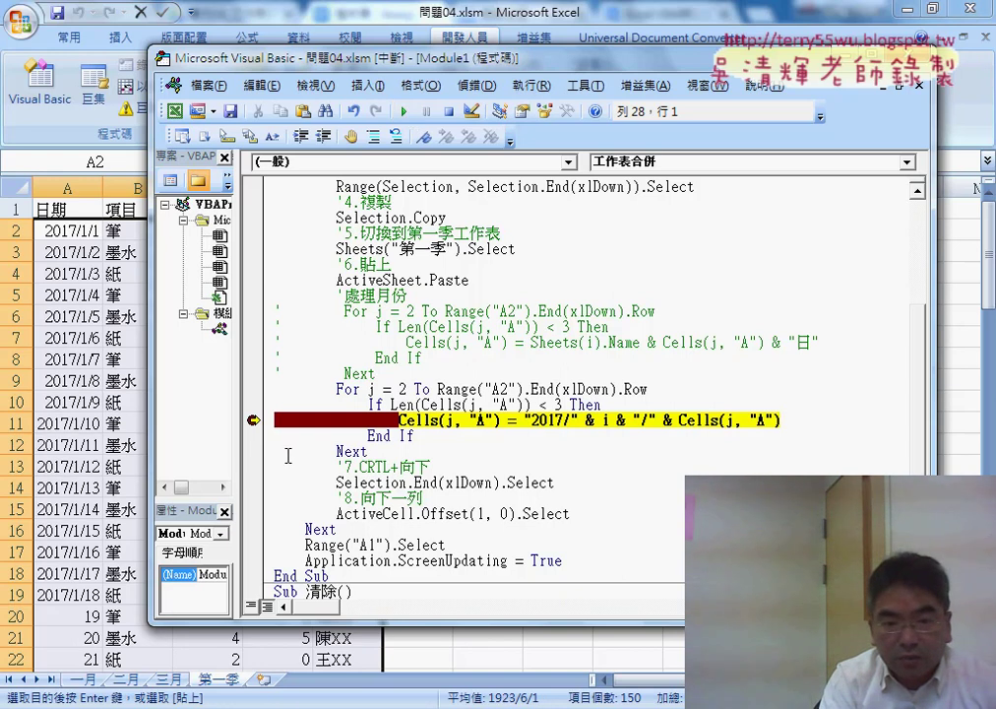
- Move the breakpoint to the If Len line, run to it, then clear it
click(252, 422)
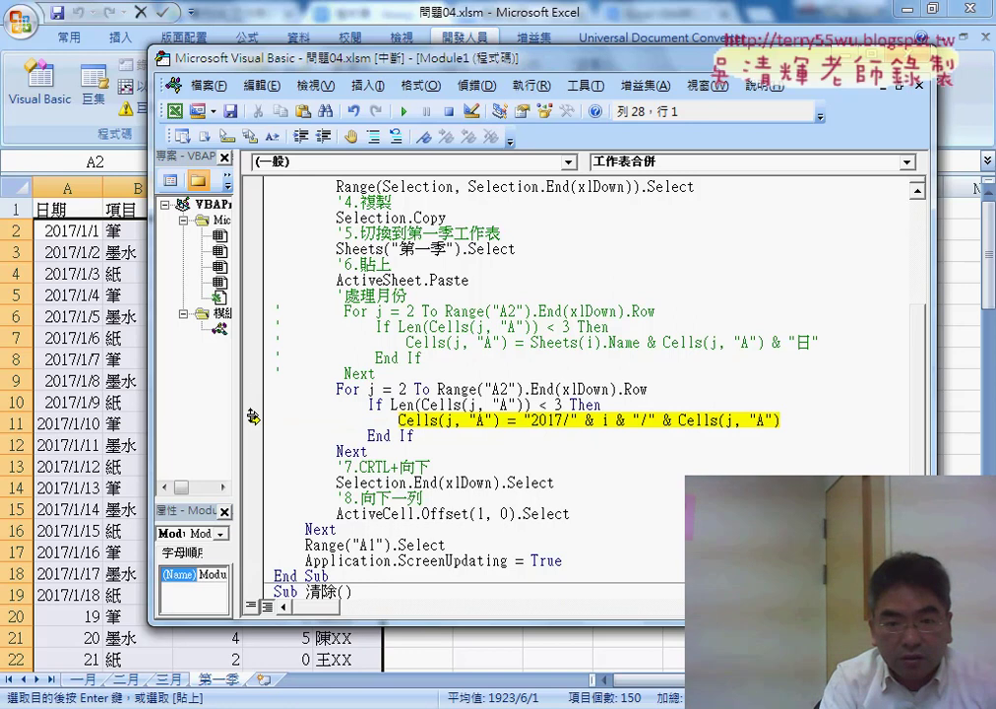
click(258, 405)
click(404, 111)
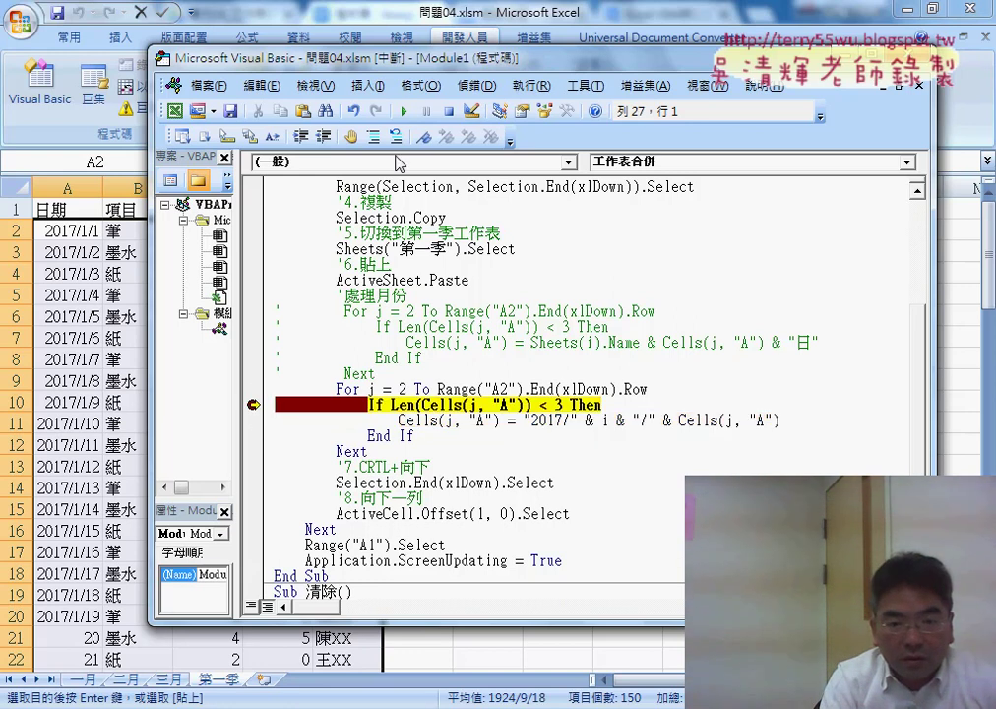
key(F9)
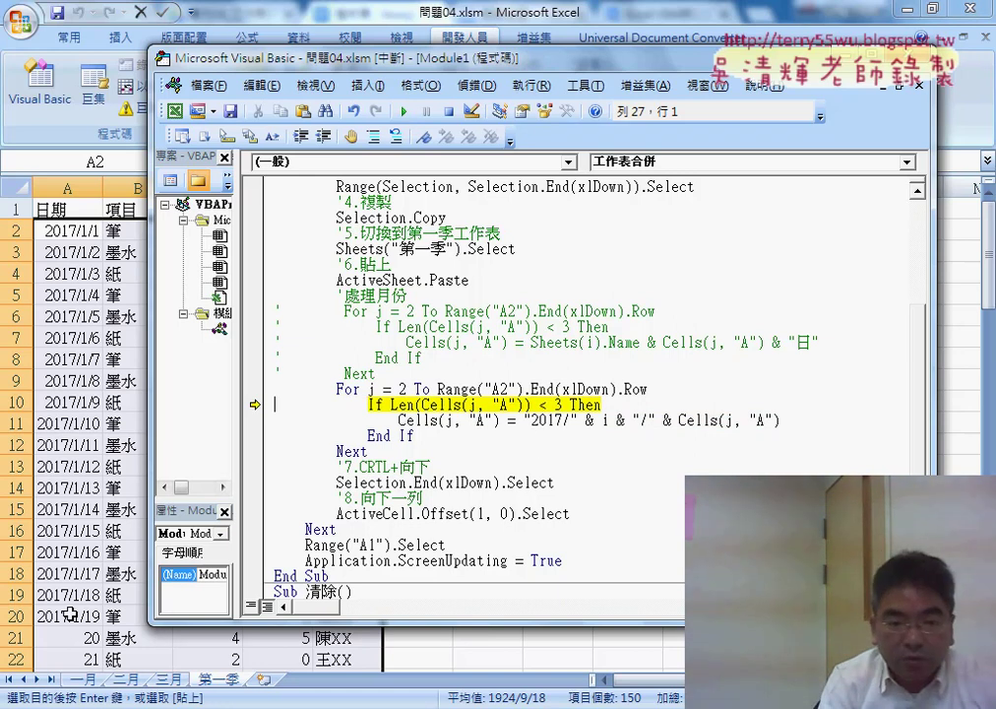
scroll(59, 482, down, 2)
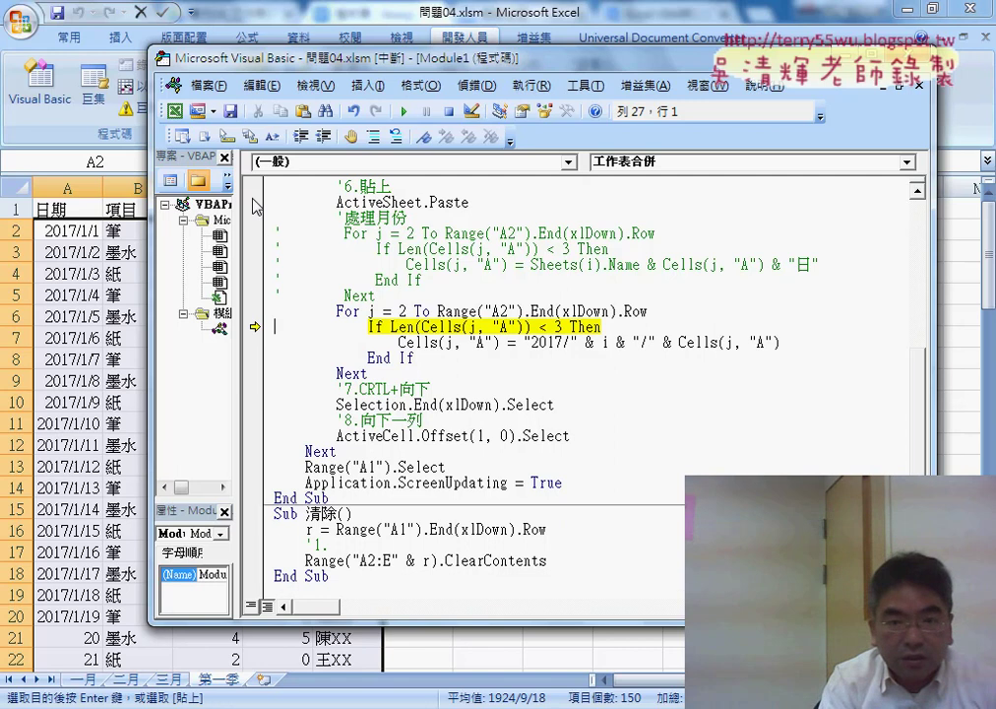
- Set a breakpoint on ActiveSheet.Paste, continue to it, and check the converted dates on the sheet
click(252, 202)
click(399, 112)
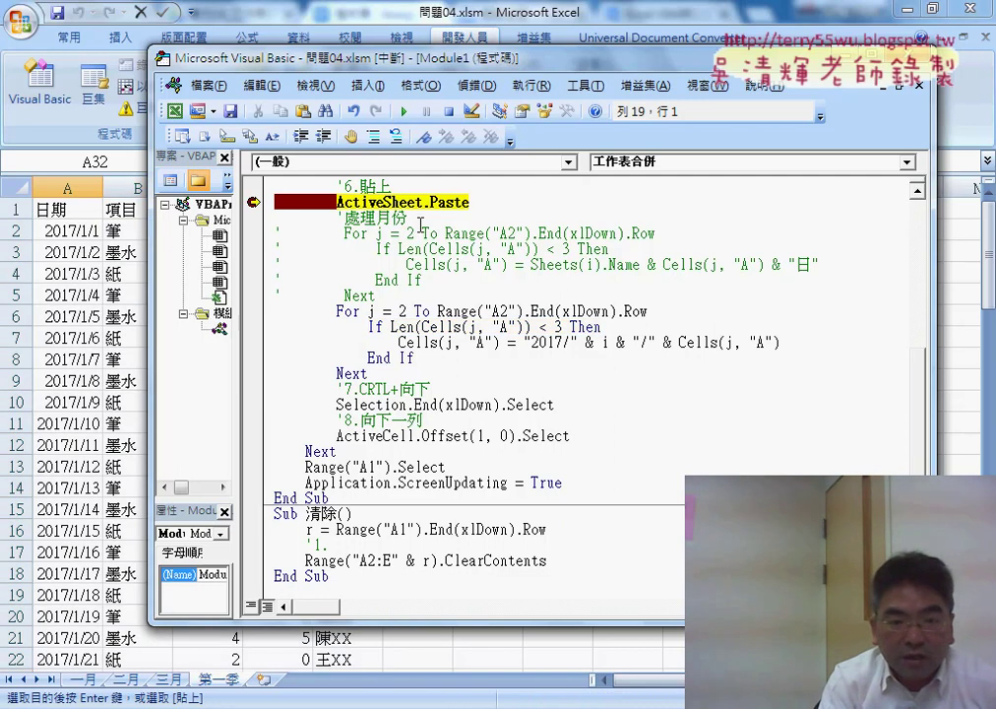
click(82, 547)
scroll(87, 534, down, 4)
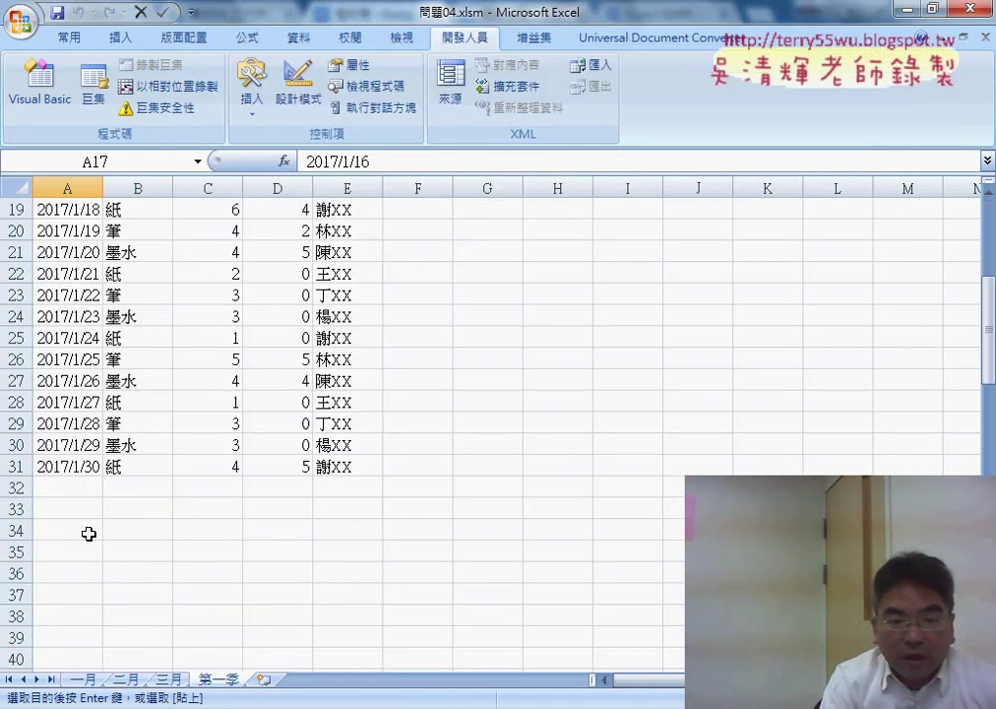
scroll(98, 512, down, 1)
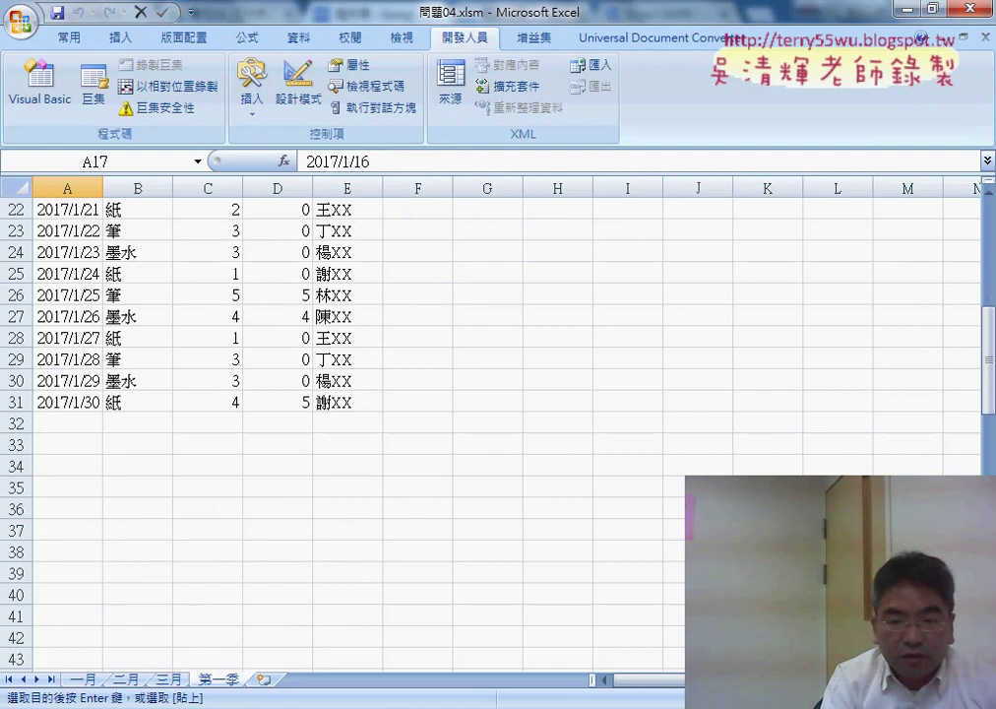
key(alt+Tab)
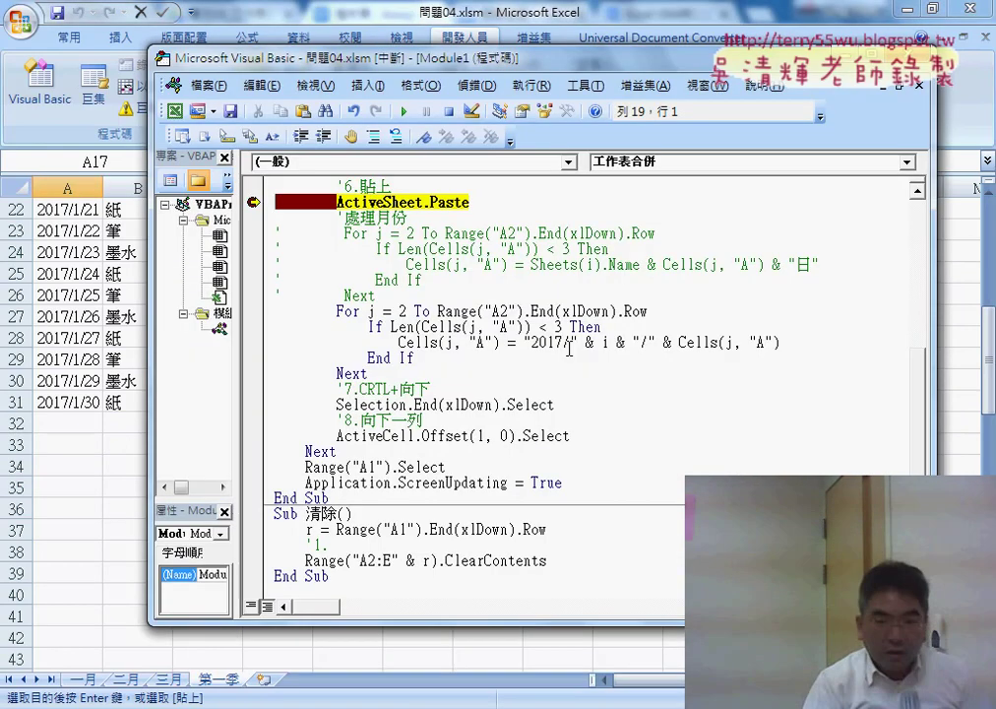
- Step over the paste and inspect the new block of plain day numbers starting at A17
key(F8)
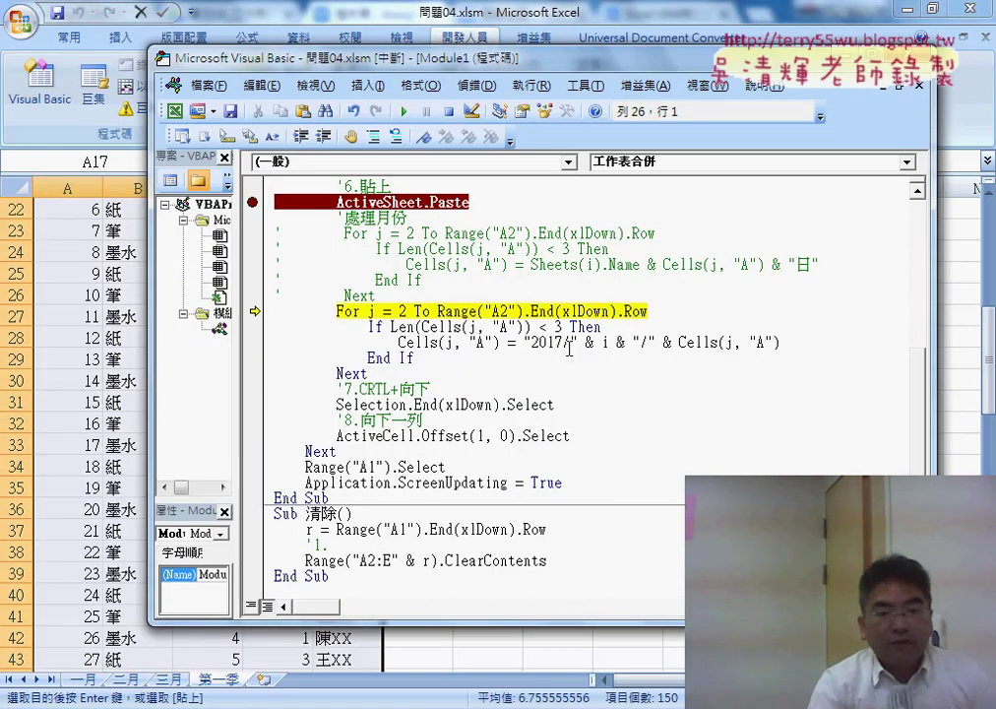
click(85, 267)
scroll(85, 260, up, 2)
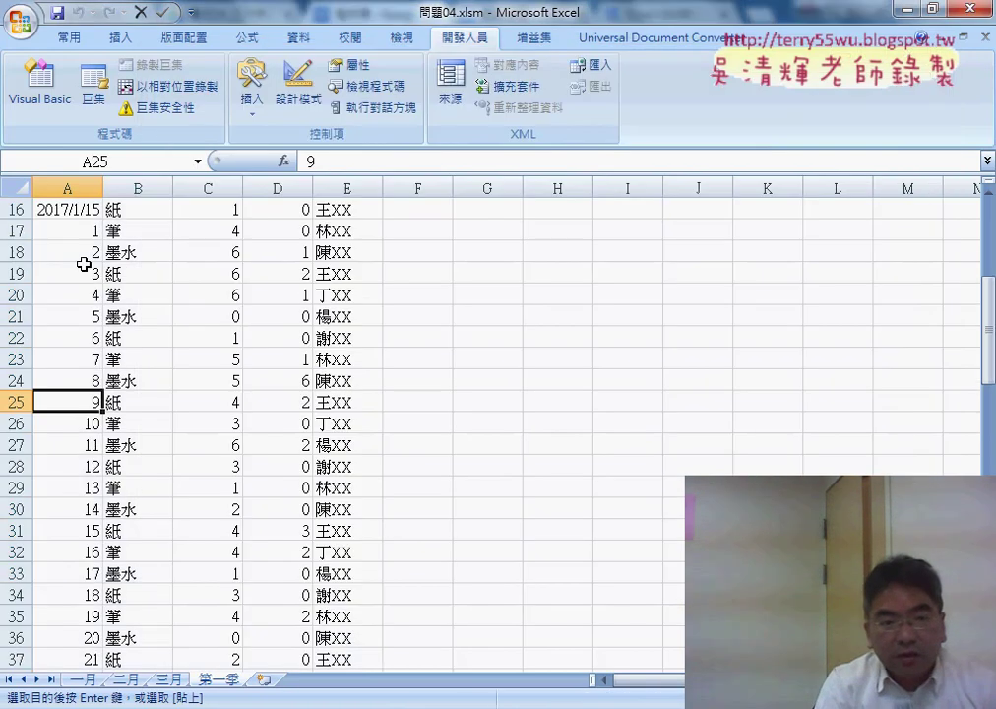
scroll(83, 271, up, 2)
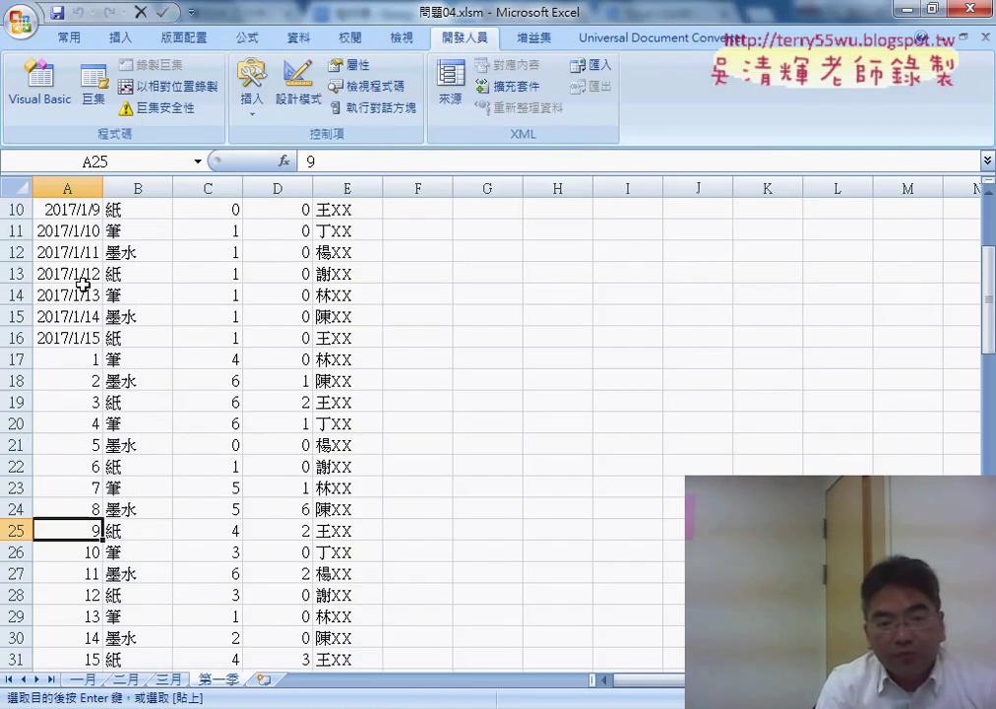
click(82, 360)
scroll(84, 364, down, 4)
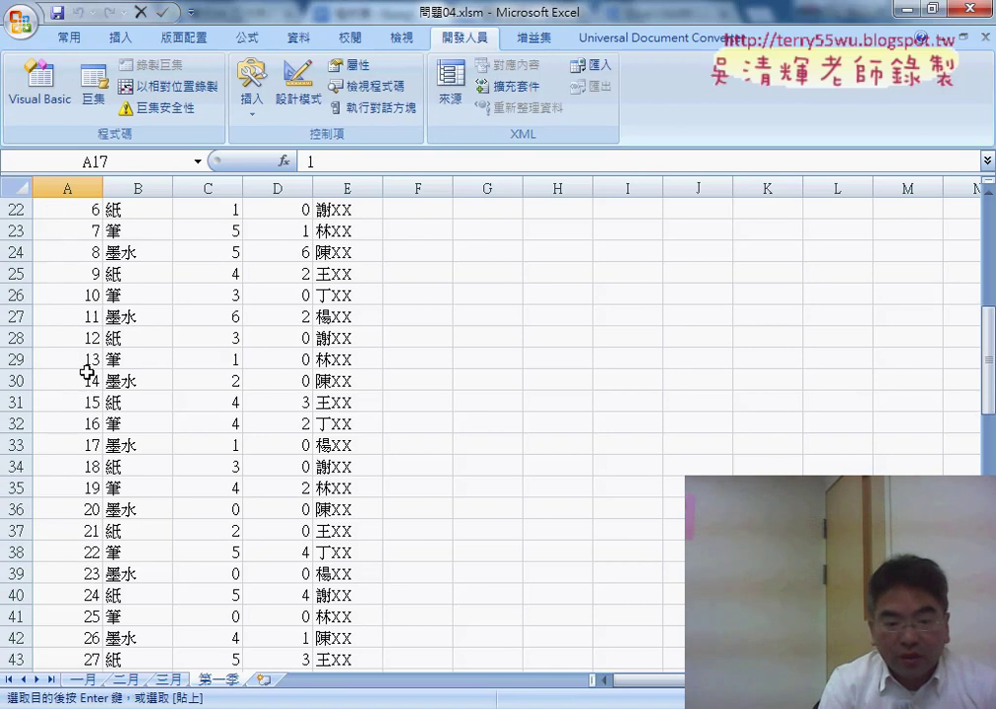
scroll(82, 374, down, 3)
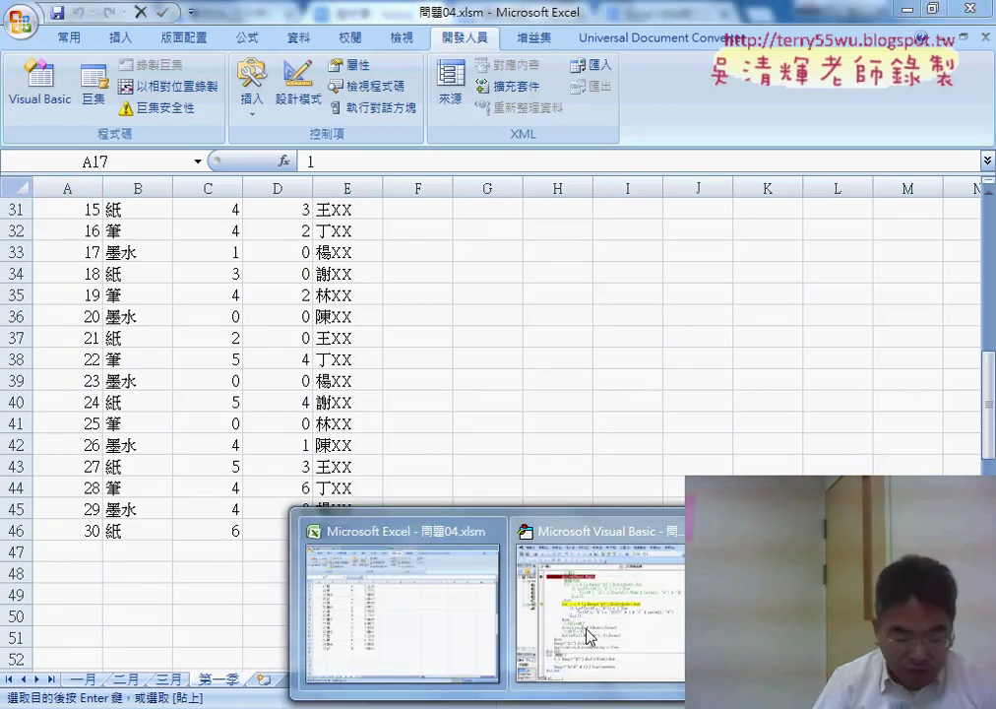
click(600, 610)
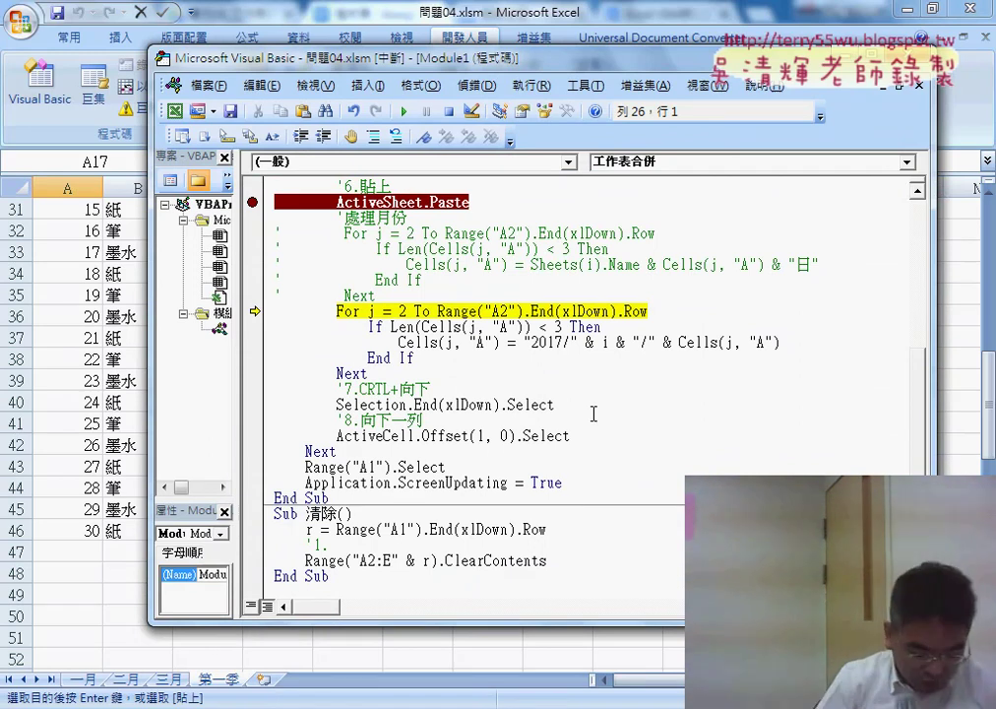
- Step through the month-fixing loop with F8, then breakpoint the "2017/" date-building line again
key(F8)
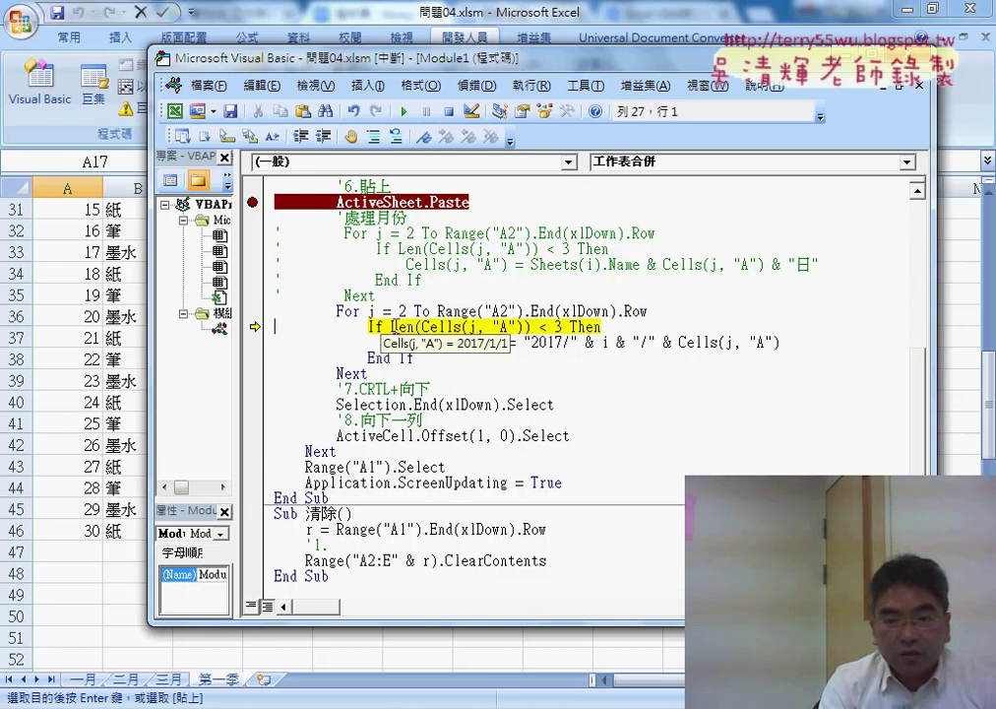
drag(392, 326, 532, 327)
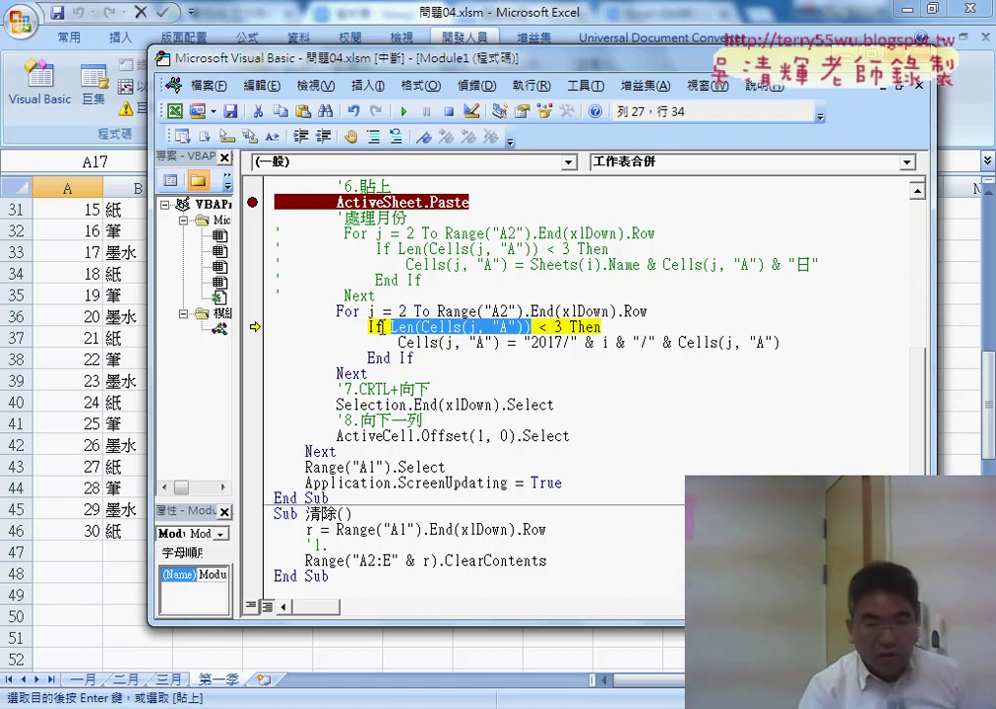
key(F8)
key(F8)
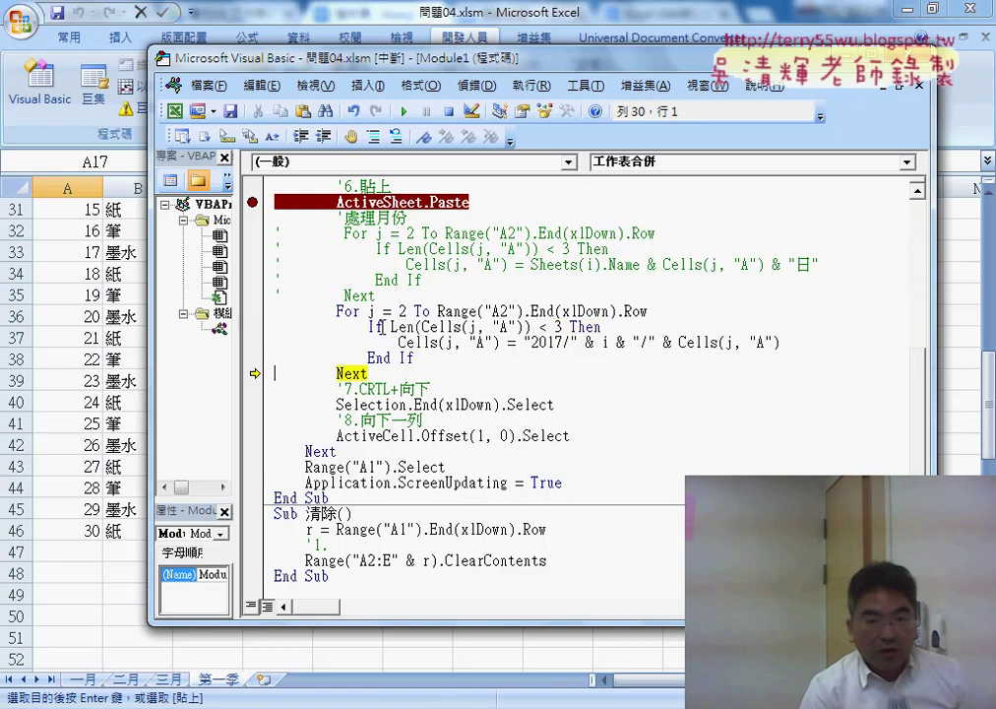
key(F8)
key(F8)
key(F8)
key(F8)
key(F8)
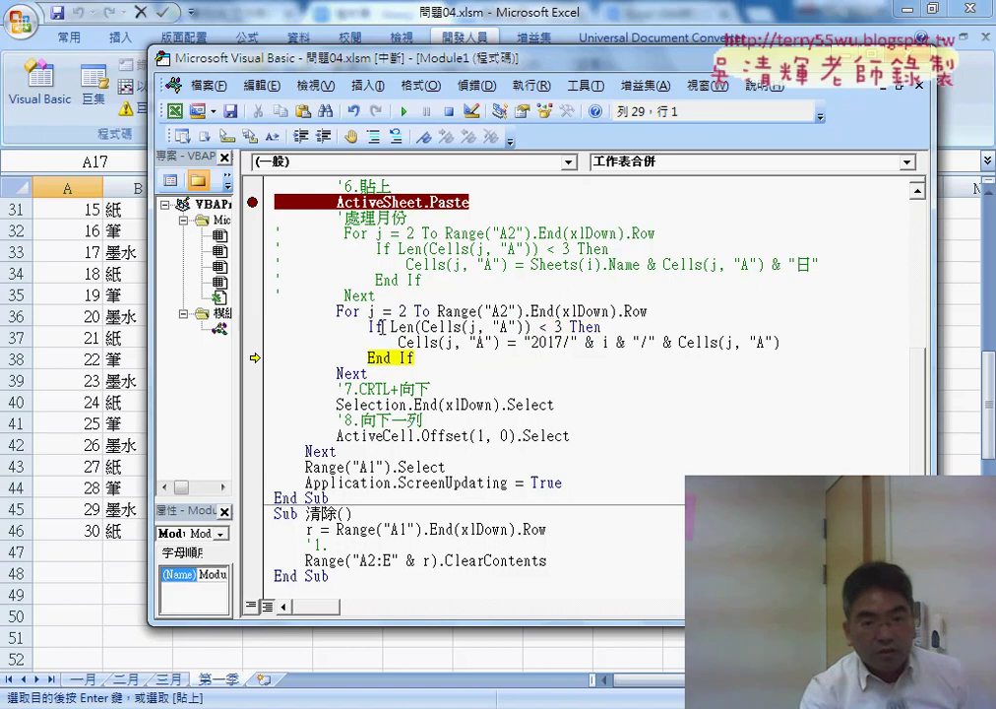
click(252, 343)
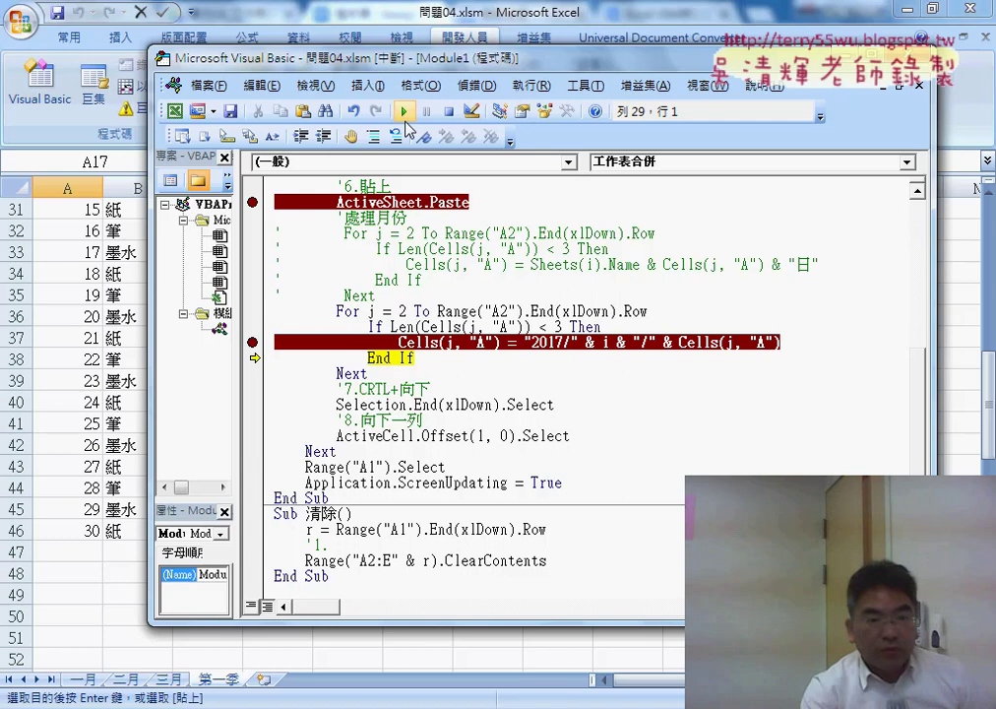
- Continue to the breakpoint and compare the partly converted dates in column A
click(403, 111)
click(104, 281)
scroll(104, 281, up, 6)
scroll(78, 285, up, 1)
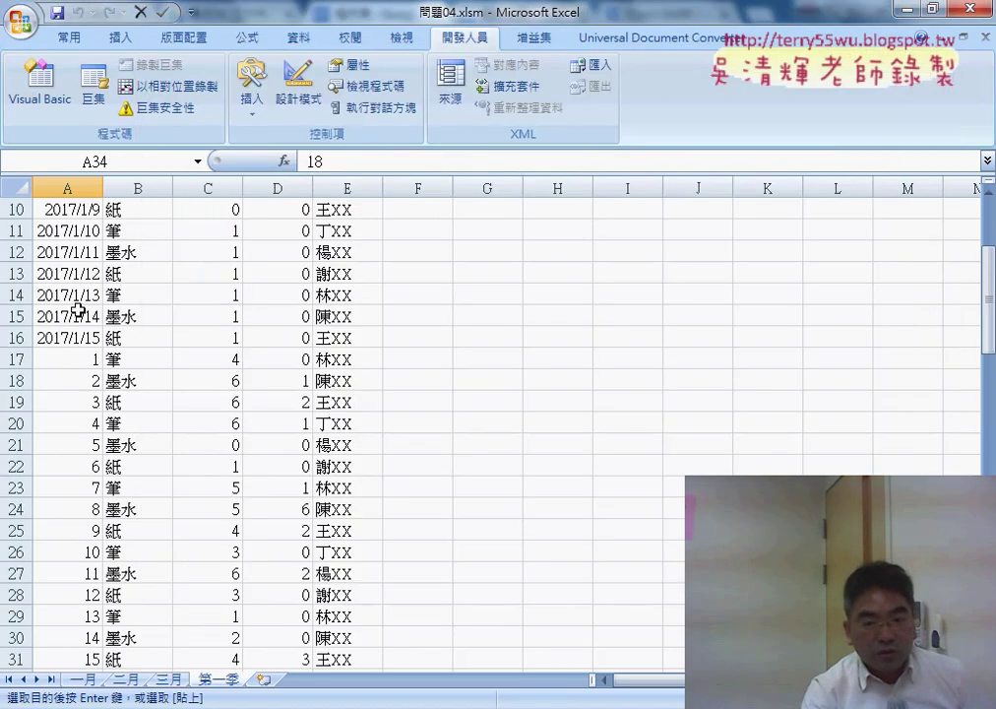
scroll(77, 311, down, 3)
click(588, 645)
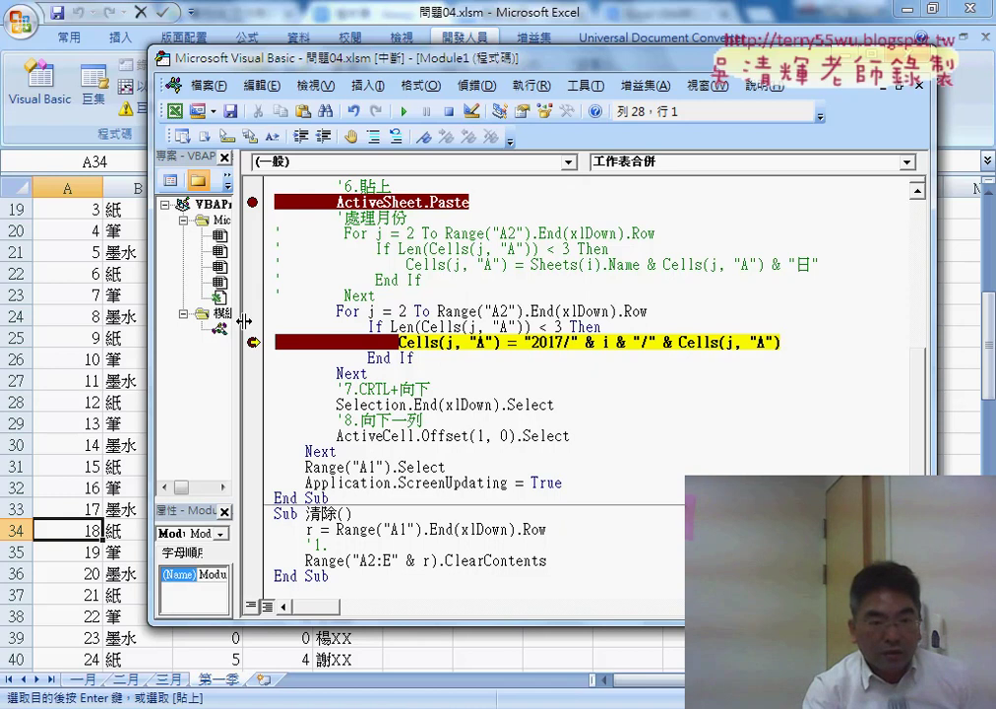
click(71, 394)
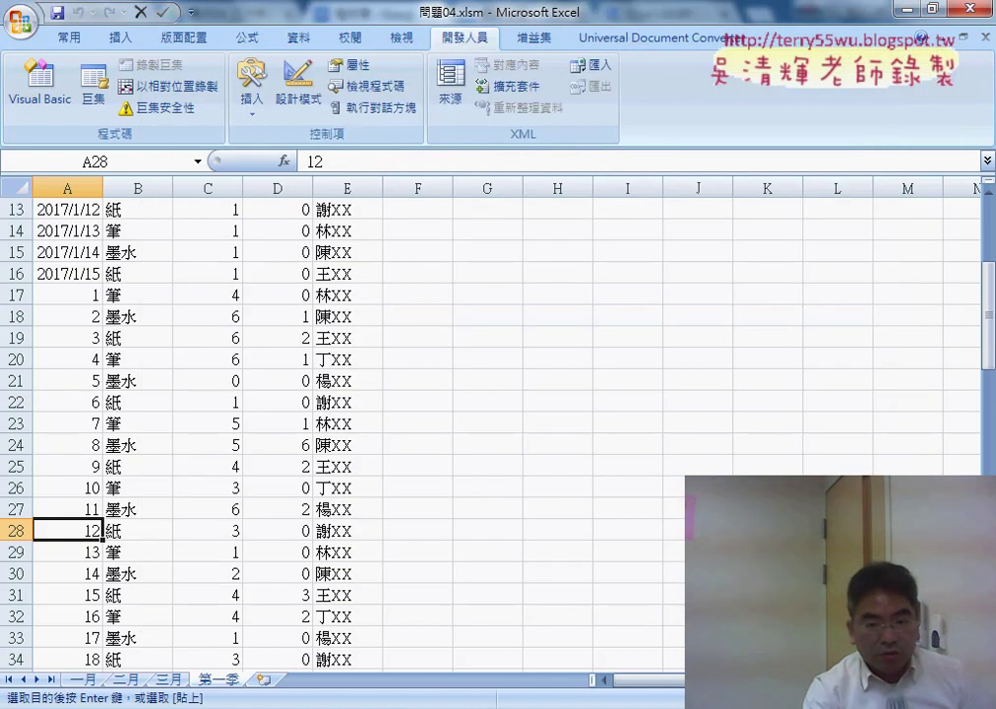
click(589, 645)
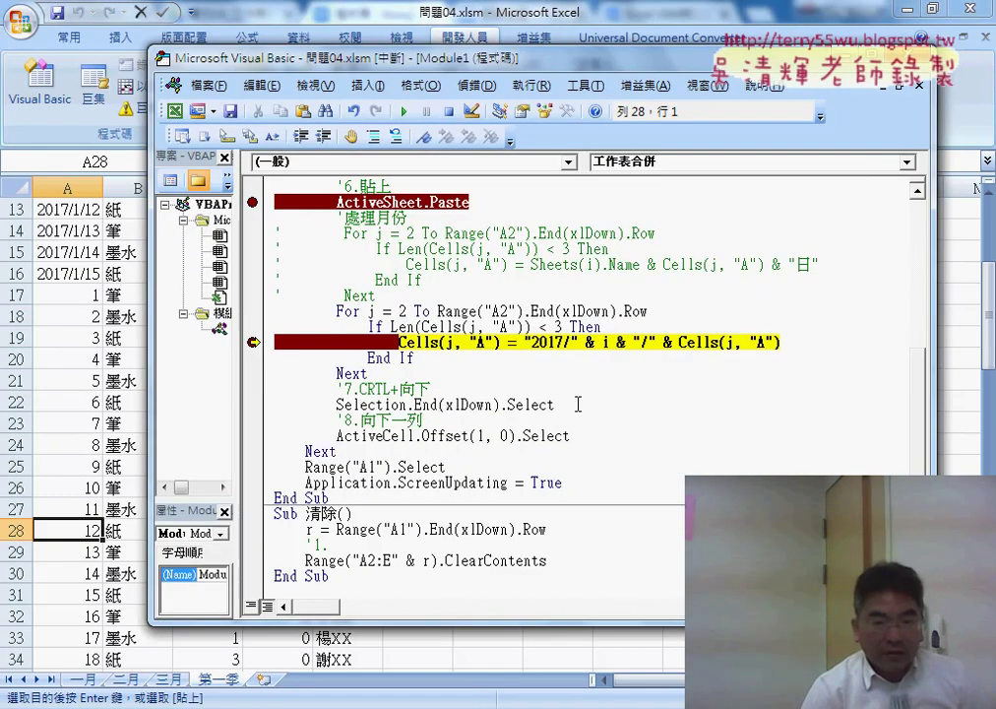
- Convert A17 to 2017/2/1, remove both breakpoints, and let 工作表合併 finish
key(F8)
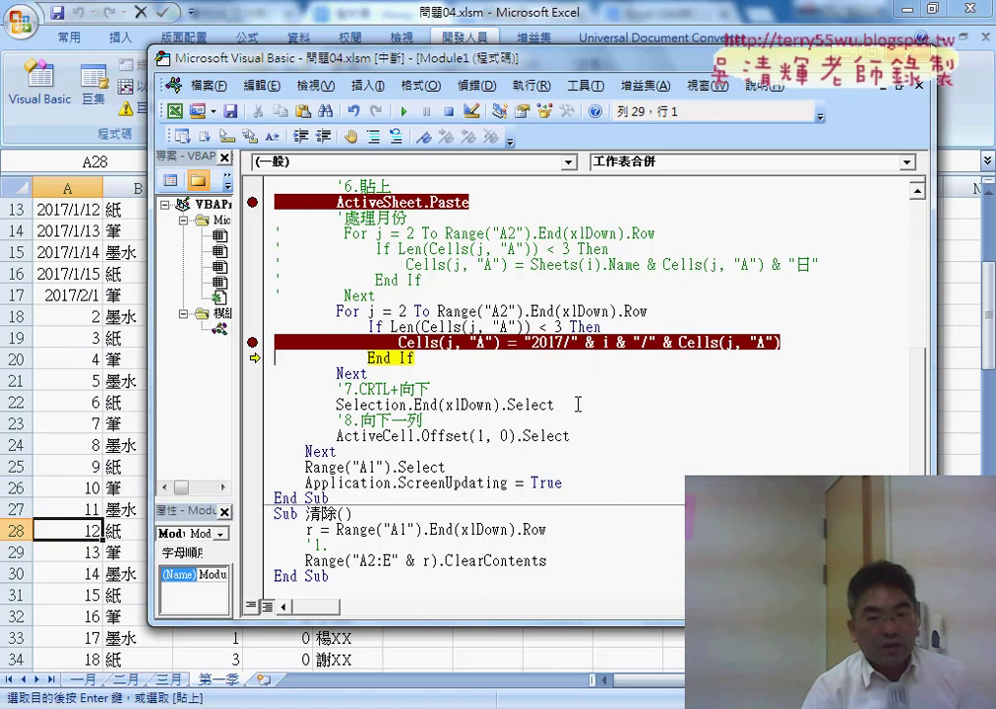
key(F8)
key(F8)
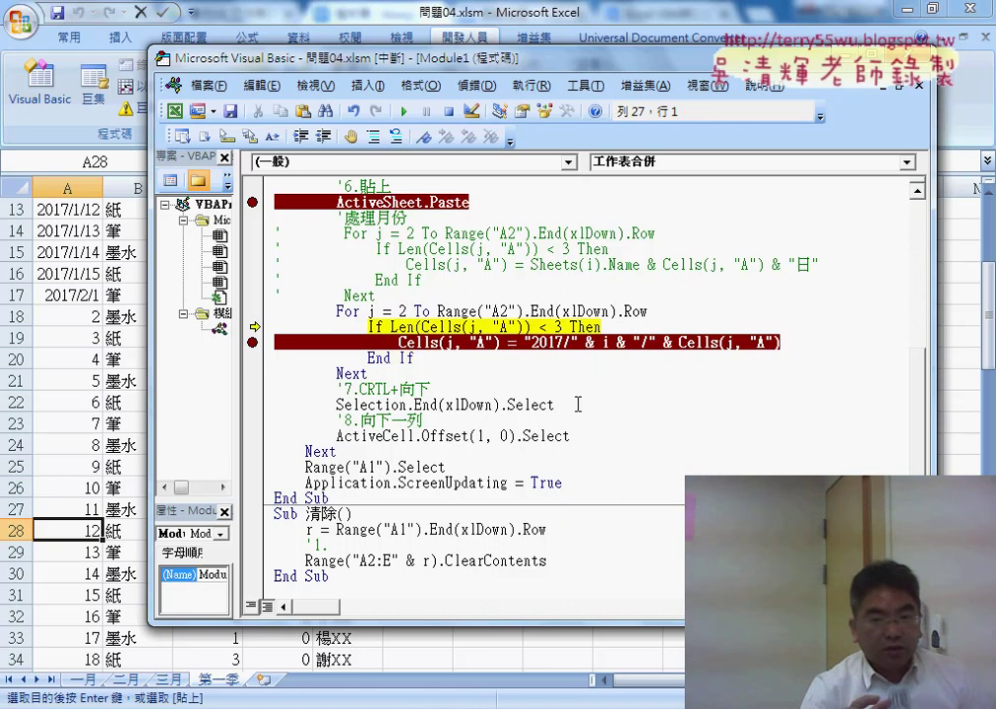
key(F8)
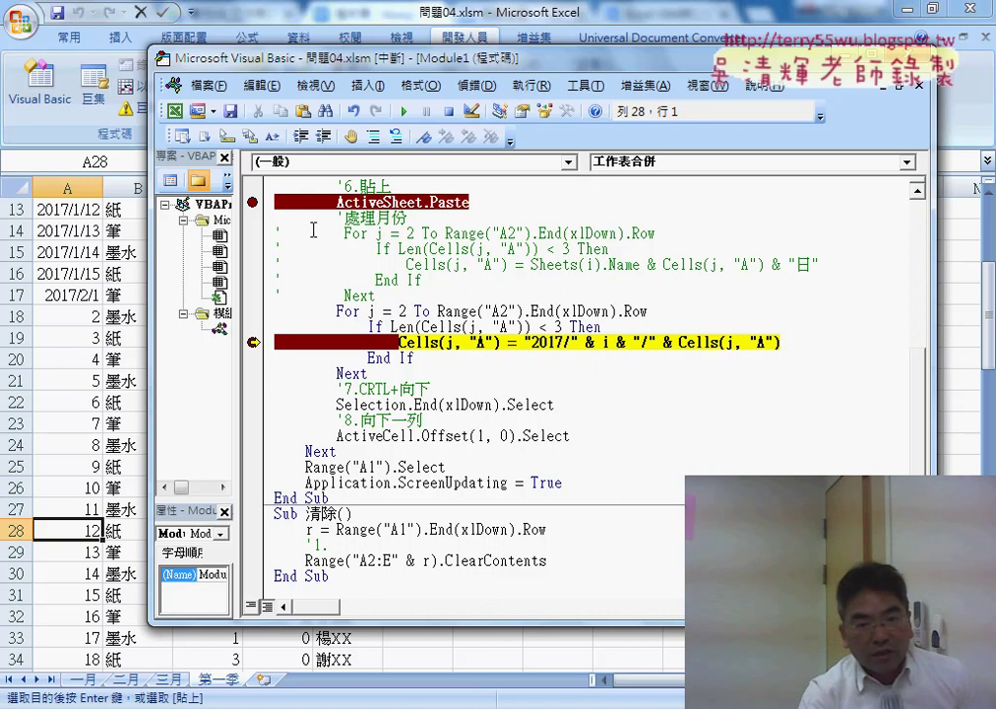
click(252, 201)
click(253, 342)
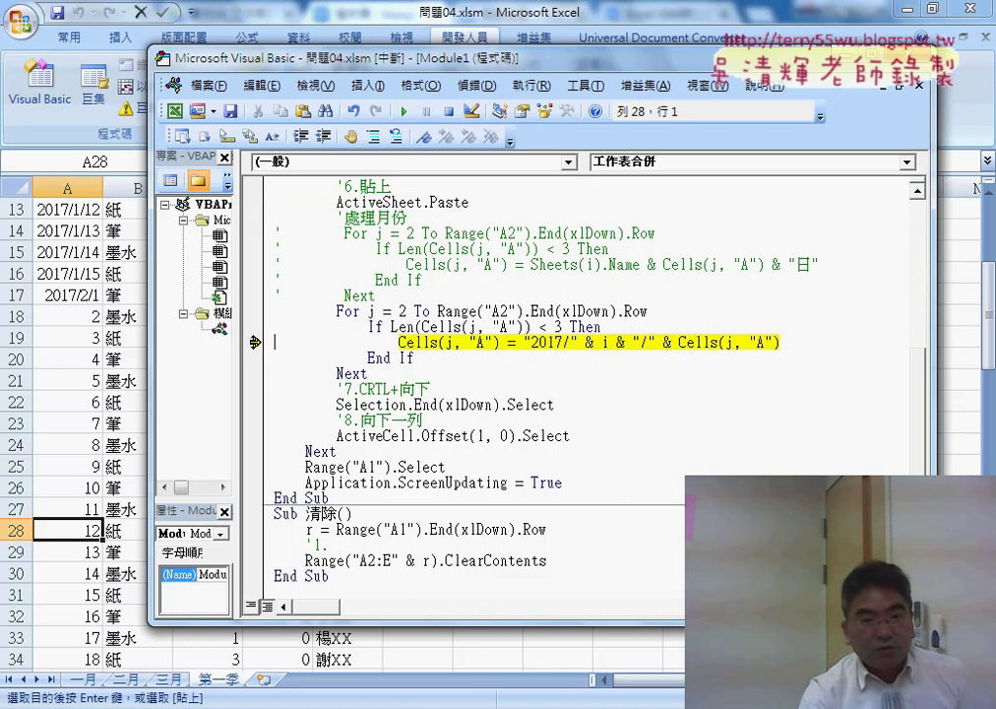
click(404, 111)
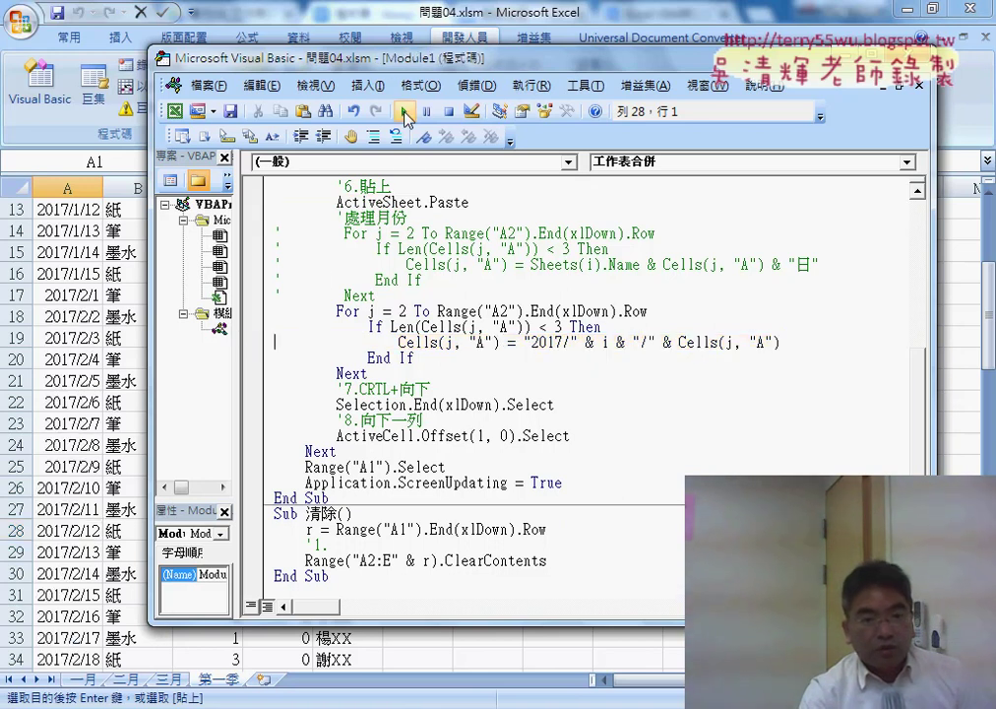
click(81, 283)
- Format A2 with the 中華民國曆 calendar, style 90/3/14, and show its custom code [$-404]e/m/d;@
scroll(80, 283, up, 3)
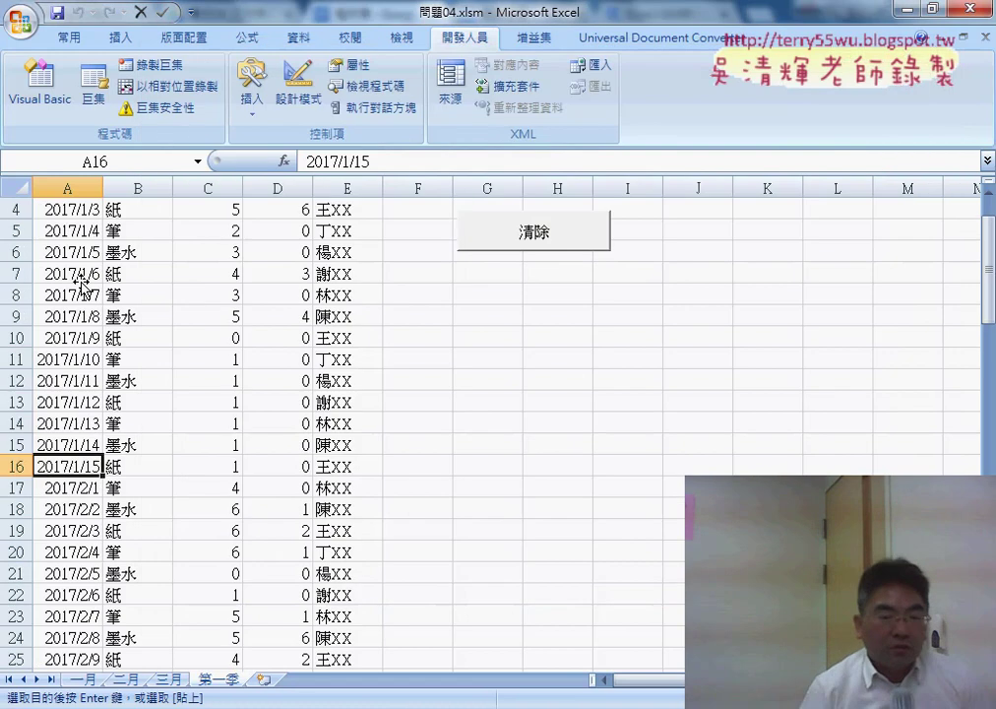
scroll(80, 283, up, 1)
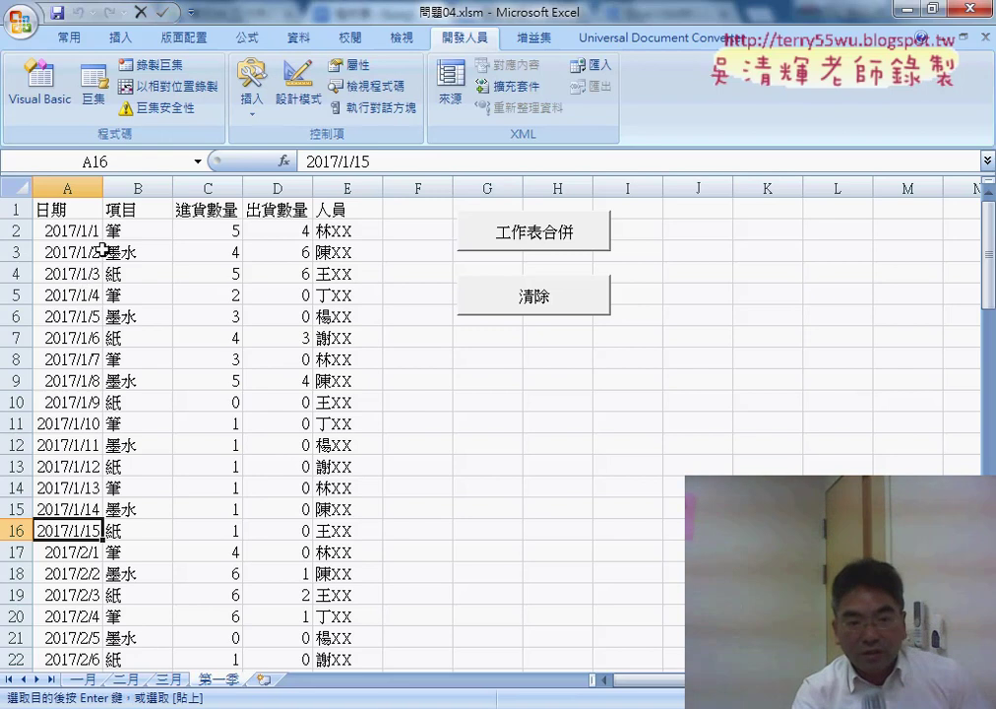
right_click(74, 235)
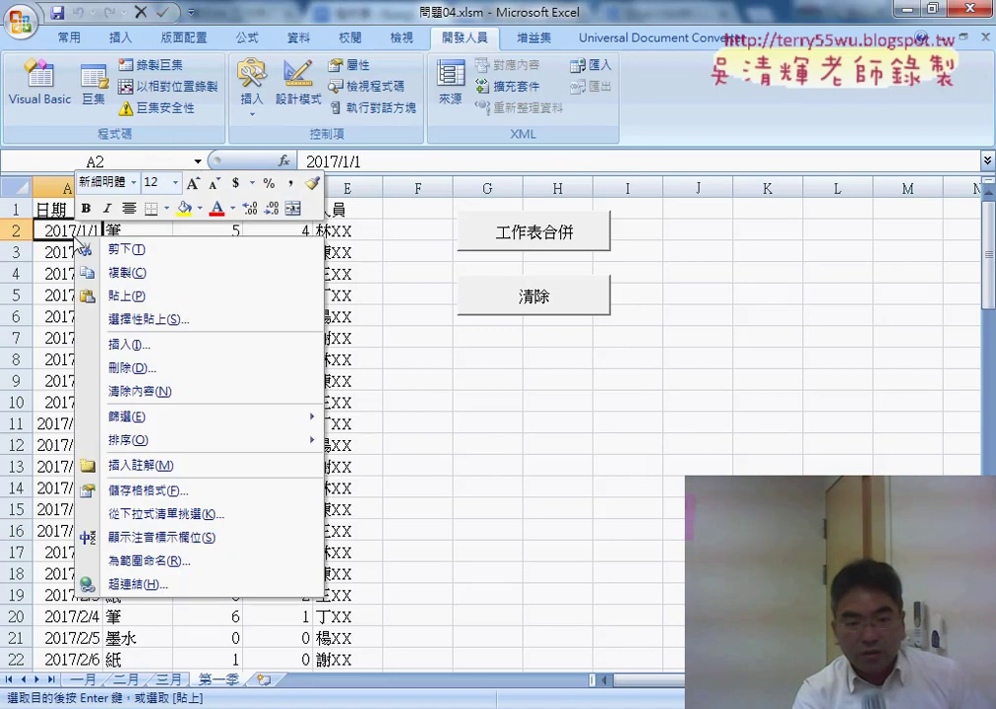
click(183, 497)
mouse_move(330, 238)
mouse_down()
mouse_move(582, 140)
mouse_move(586, 128)
mouse_up()
click(484, 391)
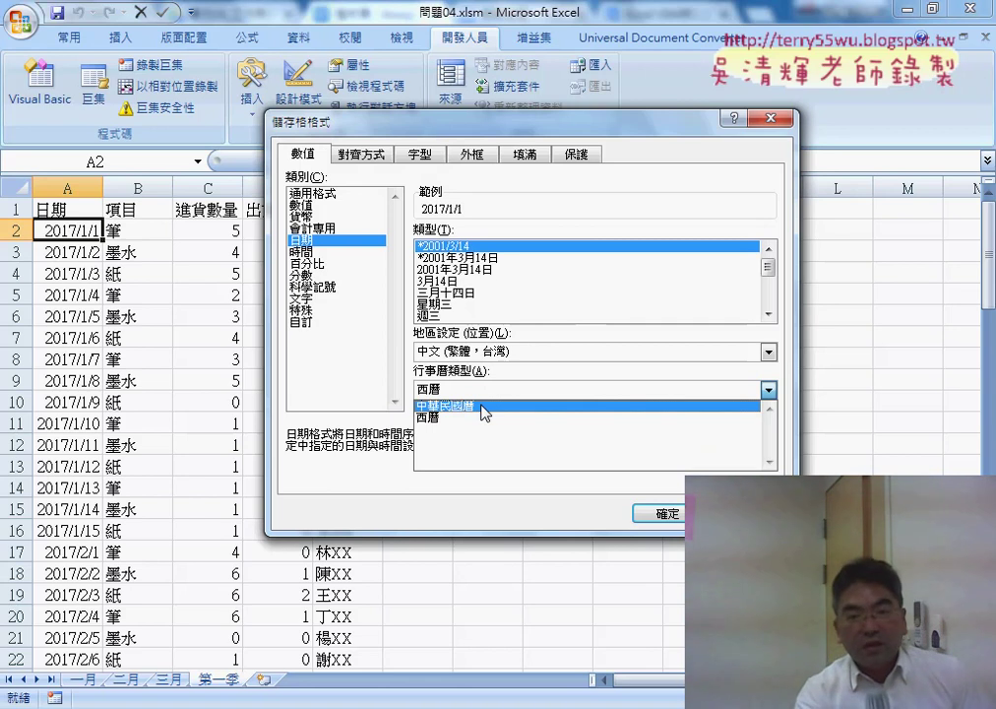
click(484, 411)
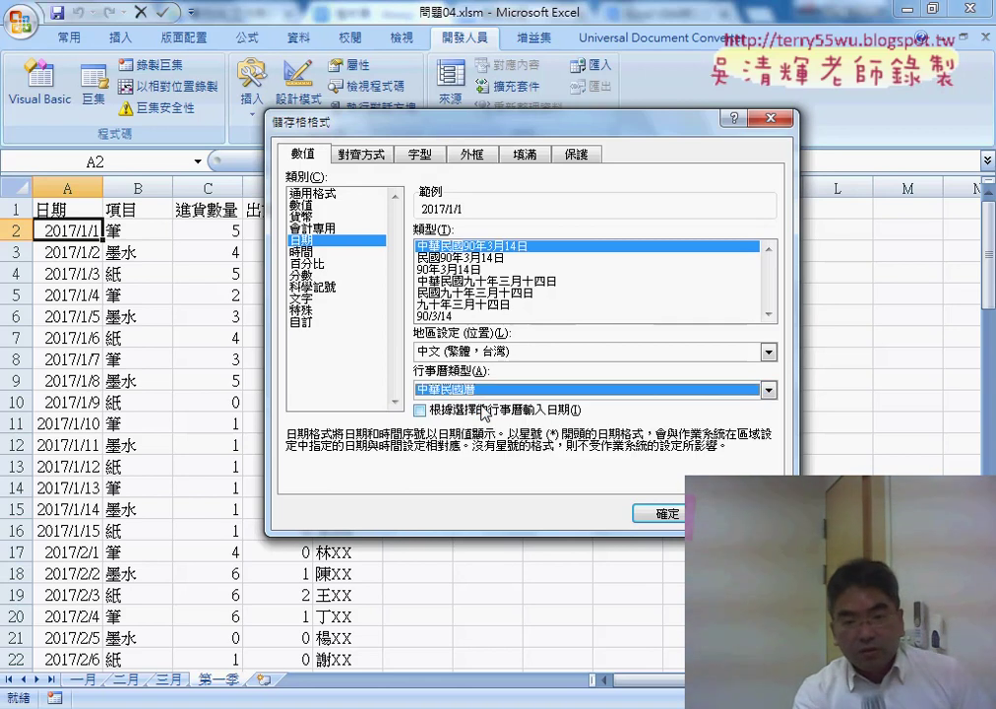
click(434, 316)
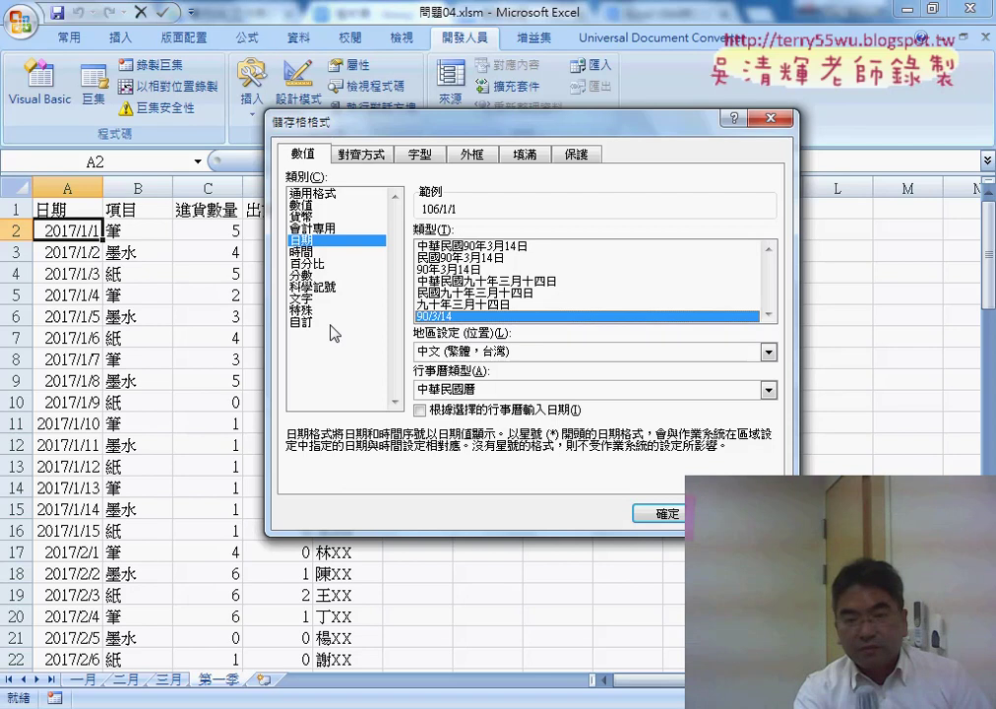
click(301, 322)
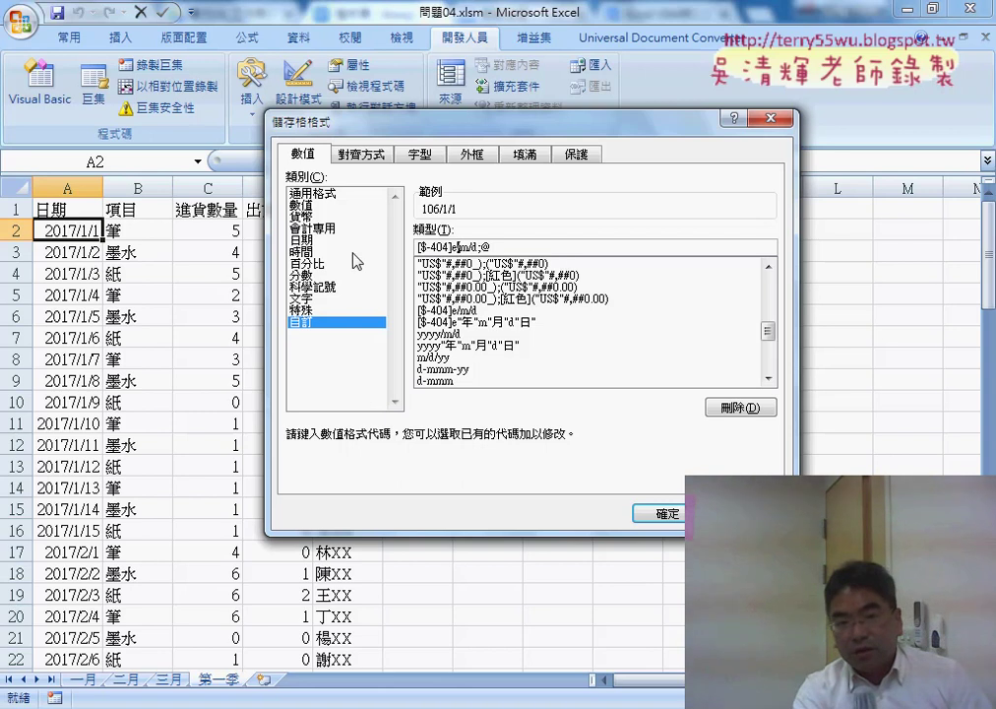
- Edit the custom code to [$-404]e.mm.dd(aaa);@ so the preview reads 106.01.01(週日)
click(303, 240)
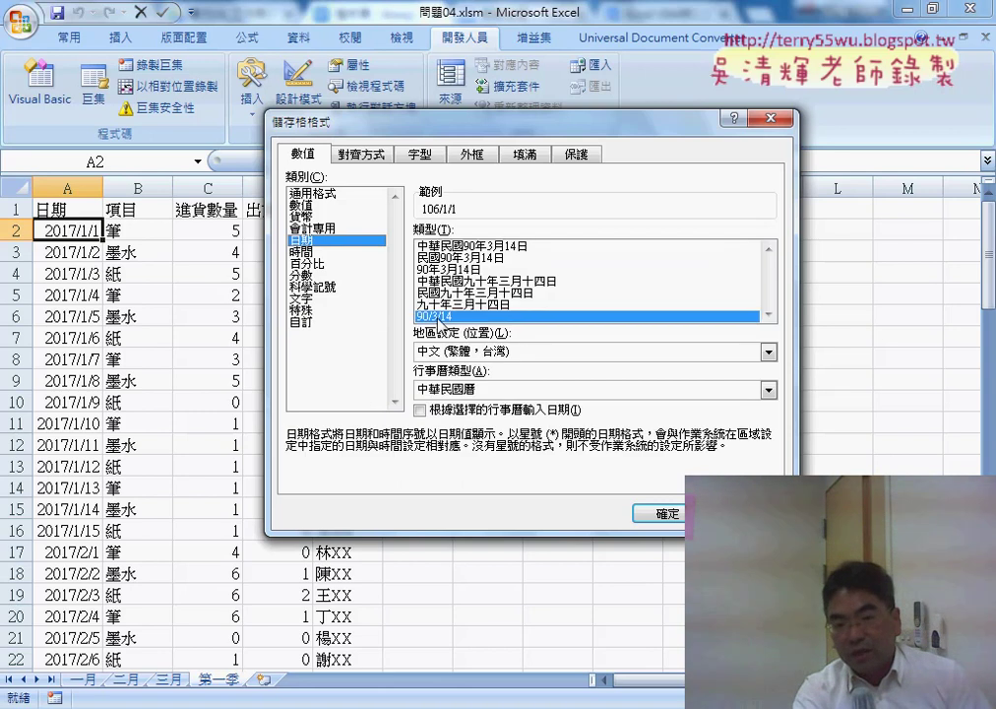
click(301, 323)
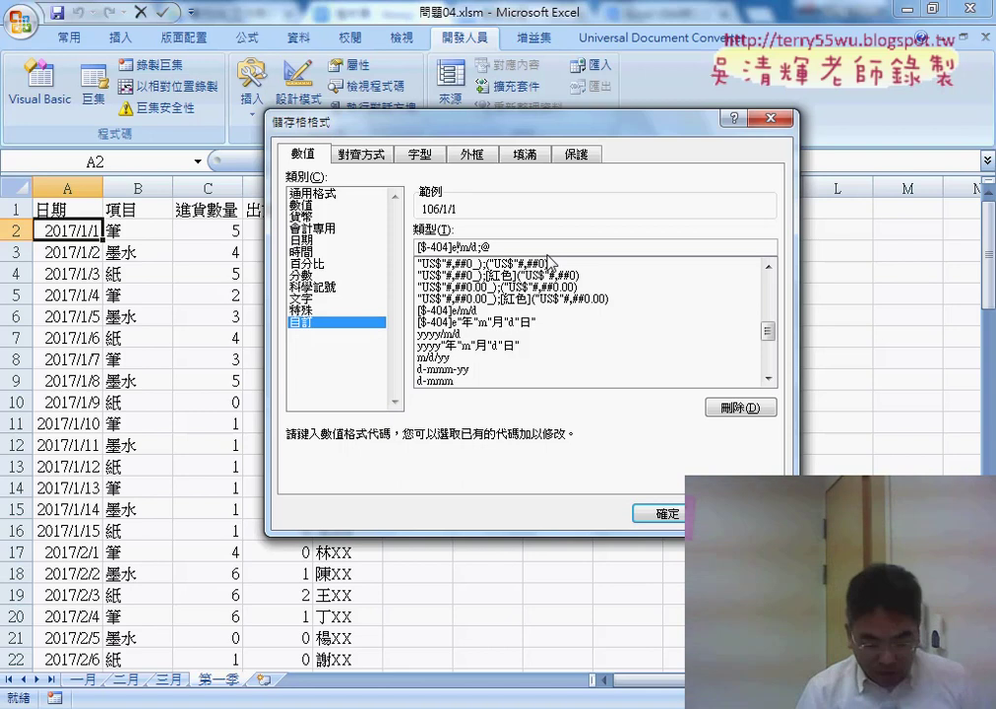
key(BackSpace)
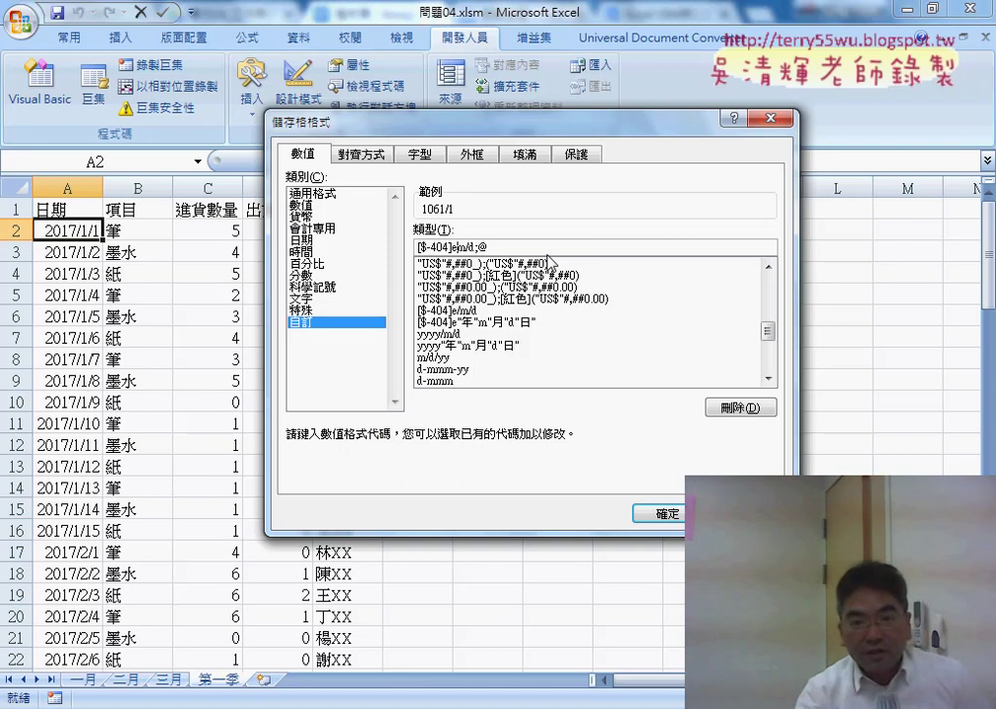
text(.)
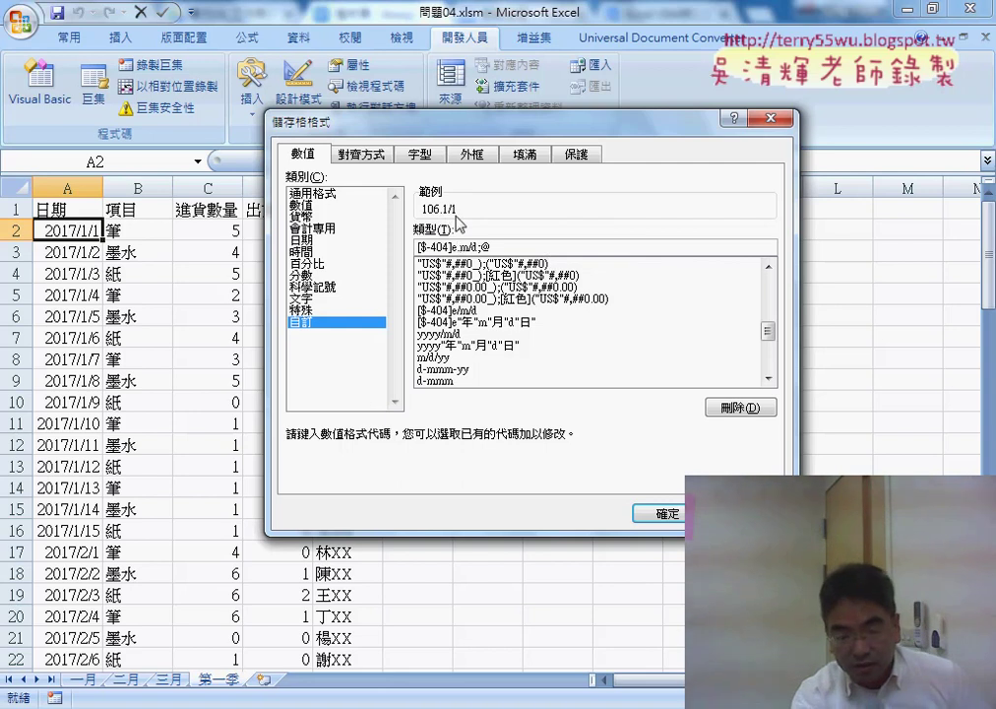
key(Right)
key(Delete)
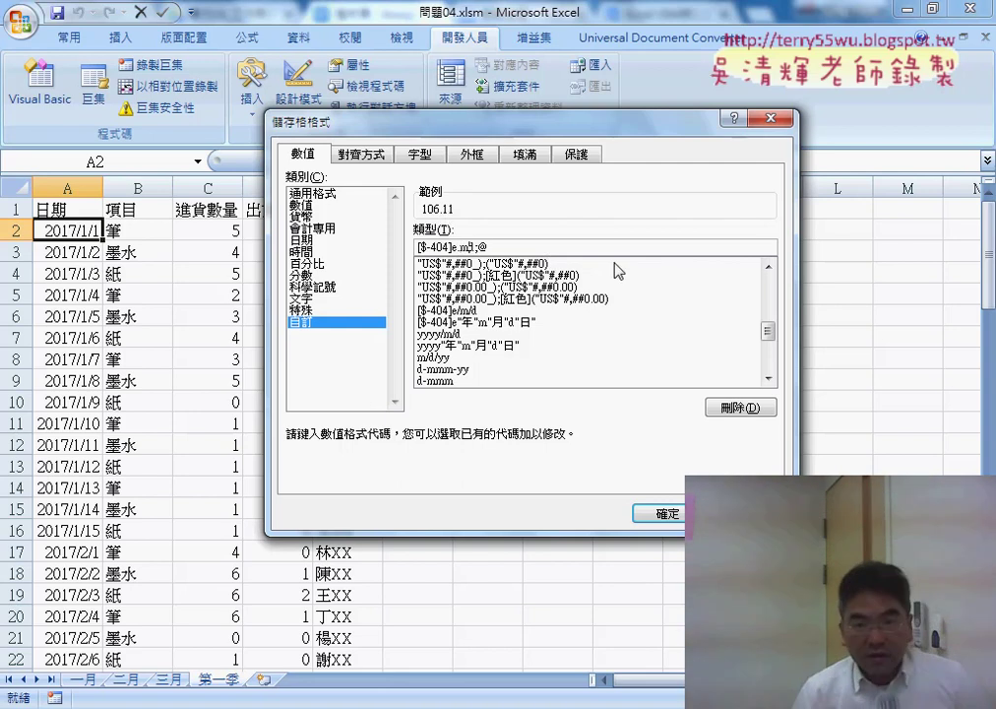
text(.)
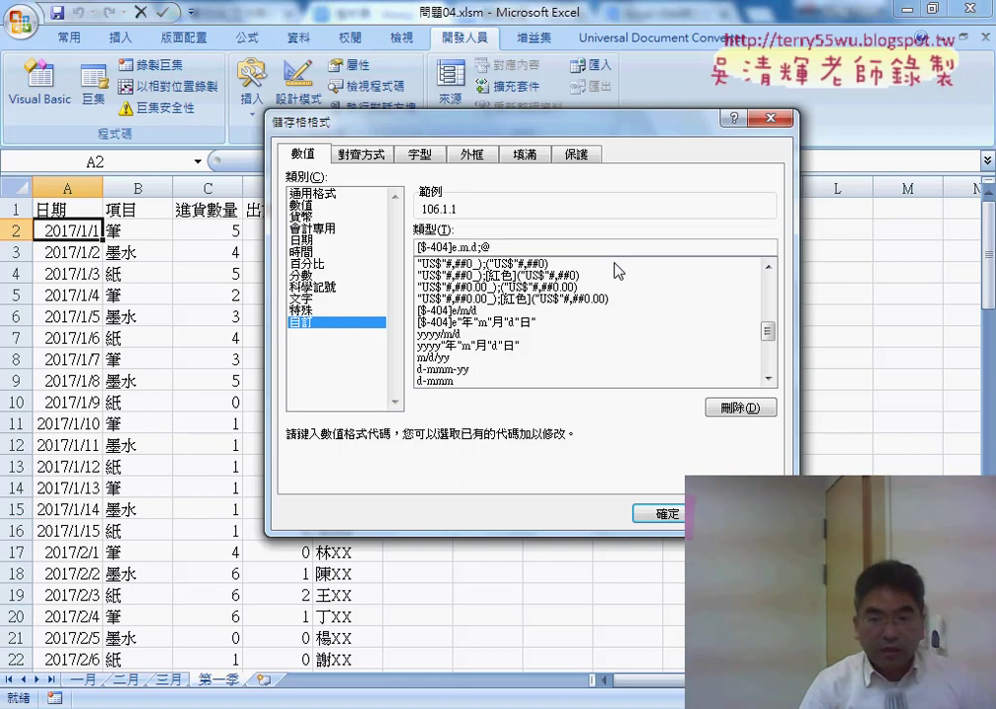
text(m)
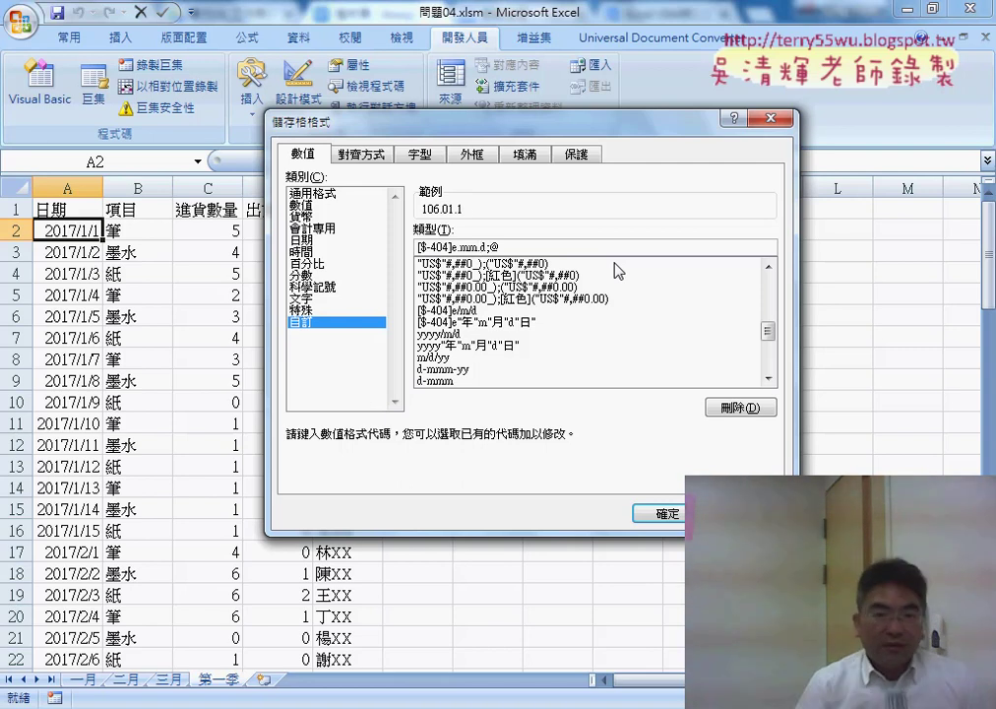
text(d)
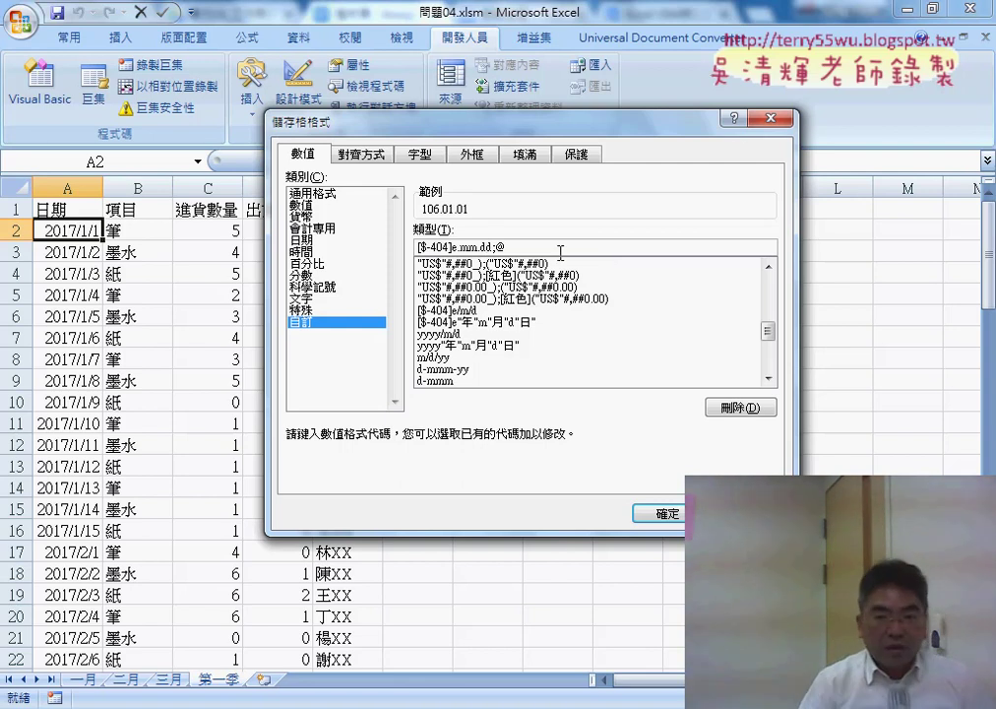
text(();)
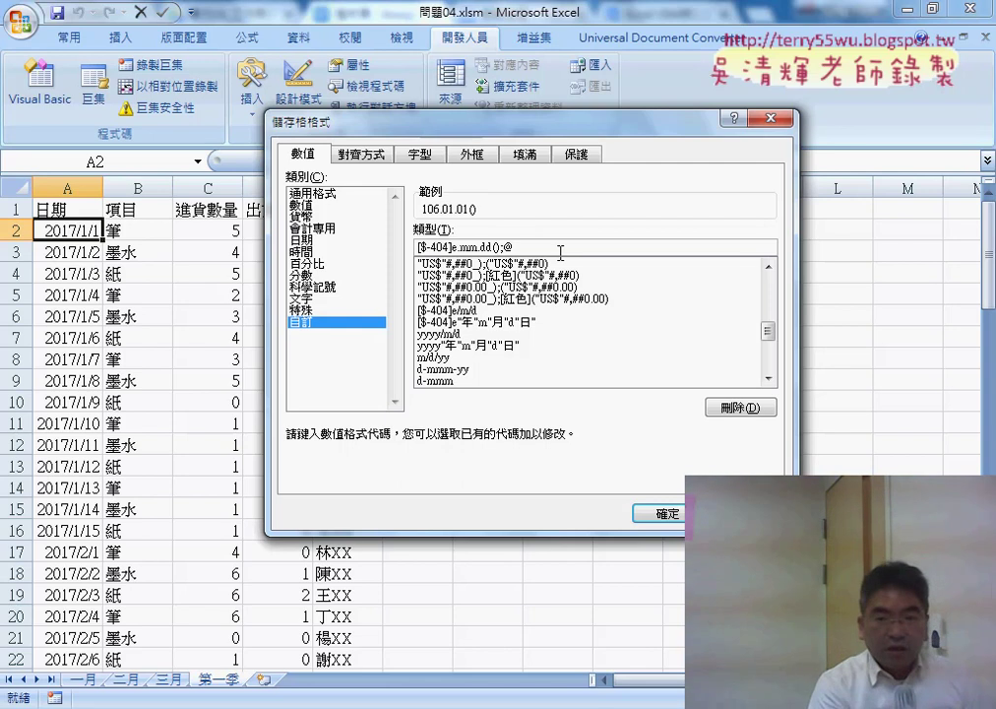
text(aaa)
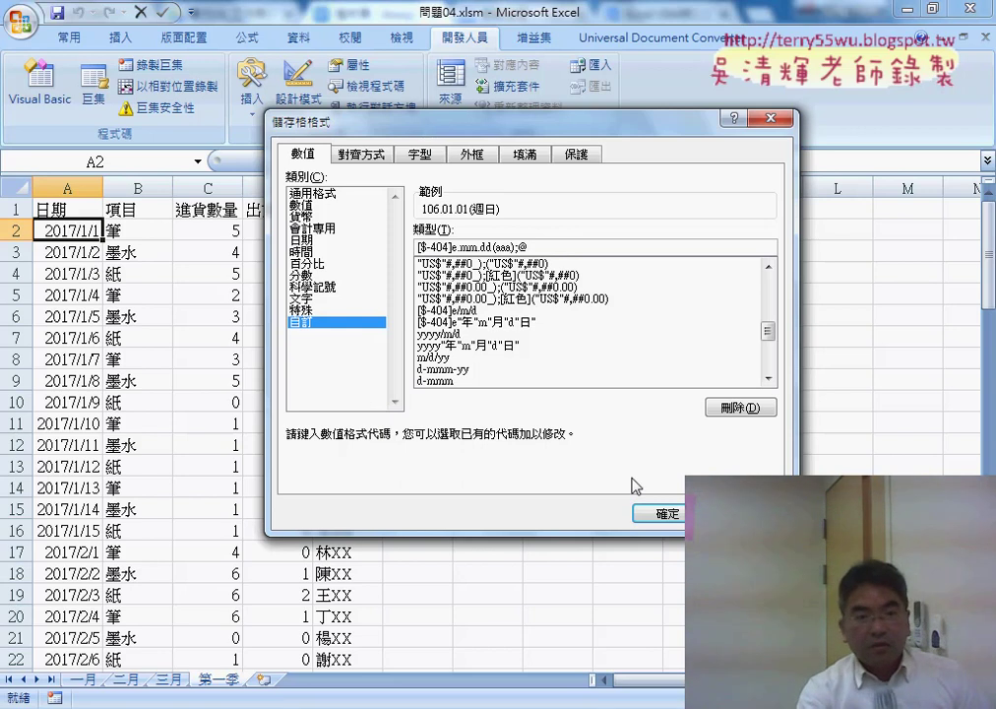
- Apply the [$-404]e.mm.dd(aaa);@ custom format to cell A2
click(662, 514)
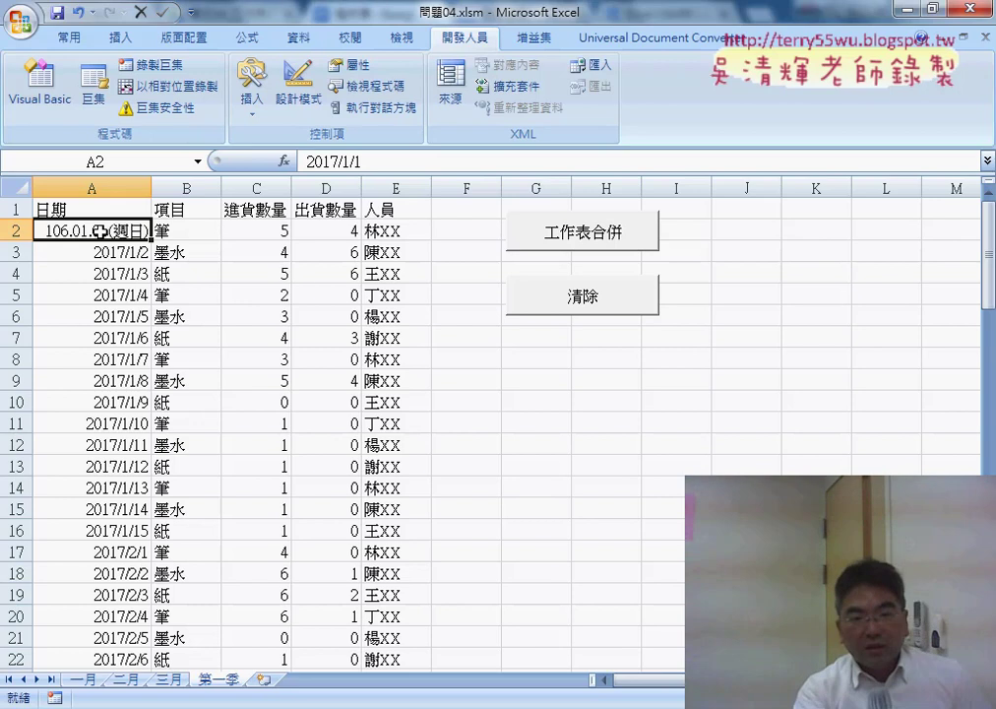
right_click(125, 229)
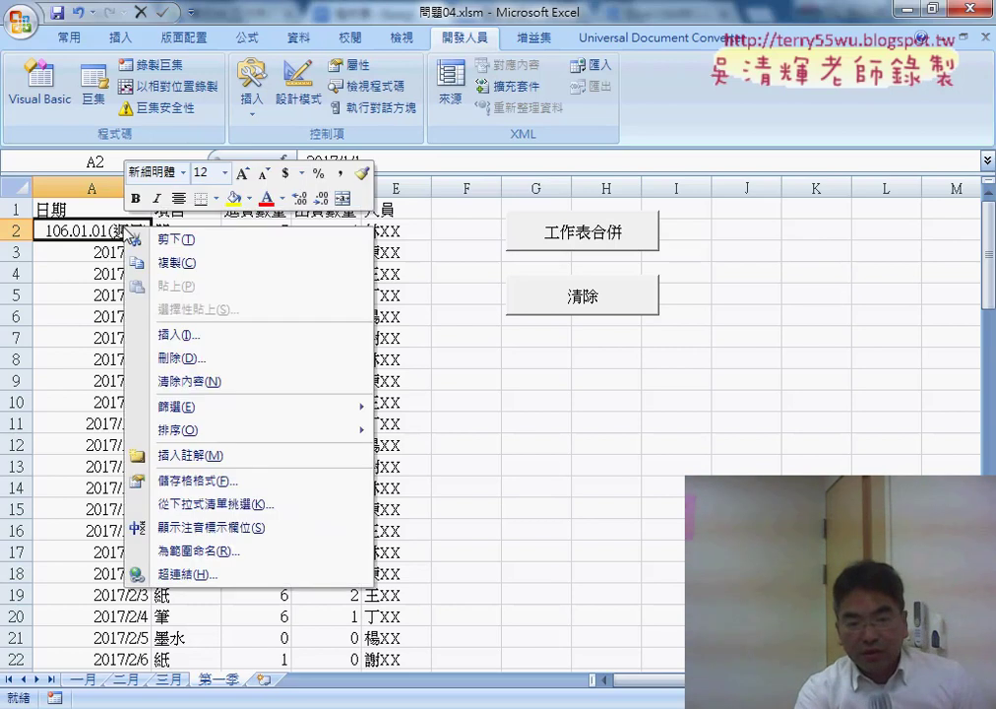
click(211, 480)
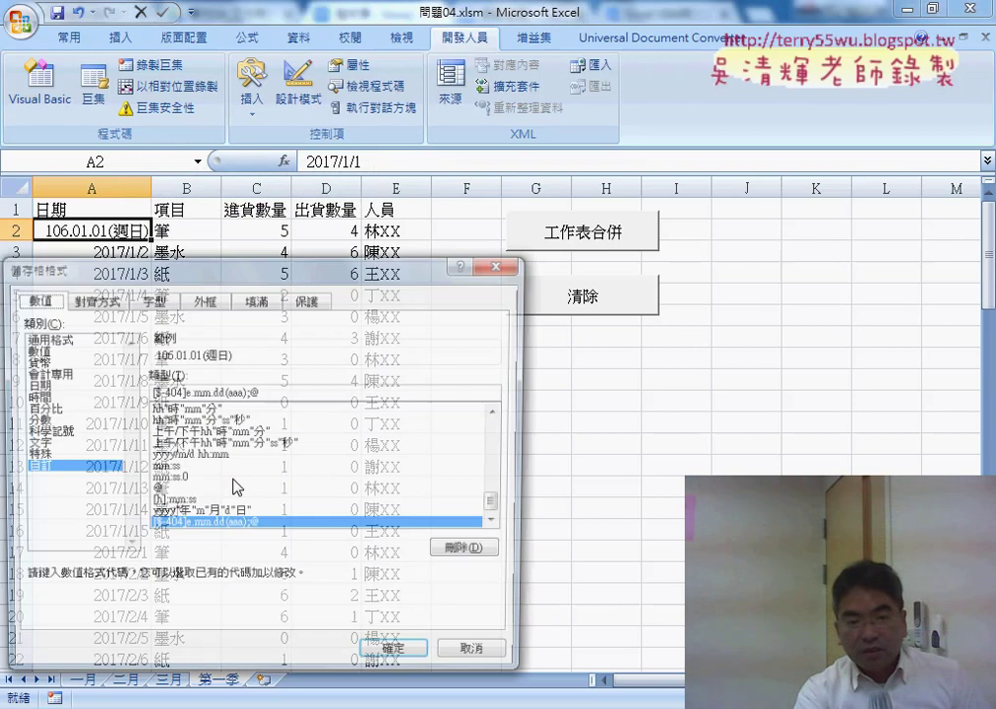
drag(610, 174, 631, 157)
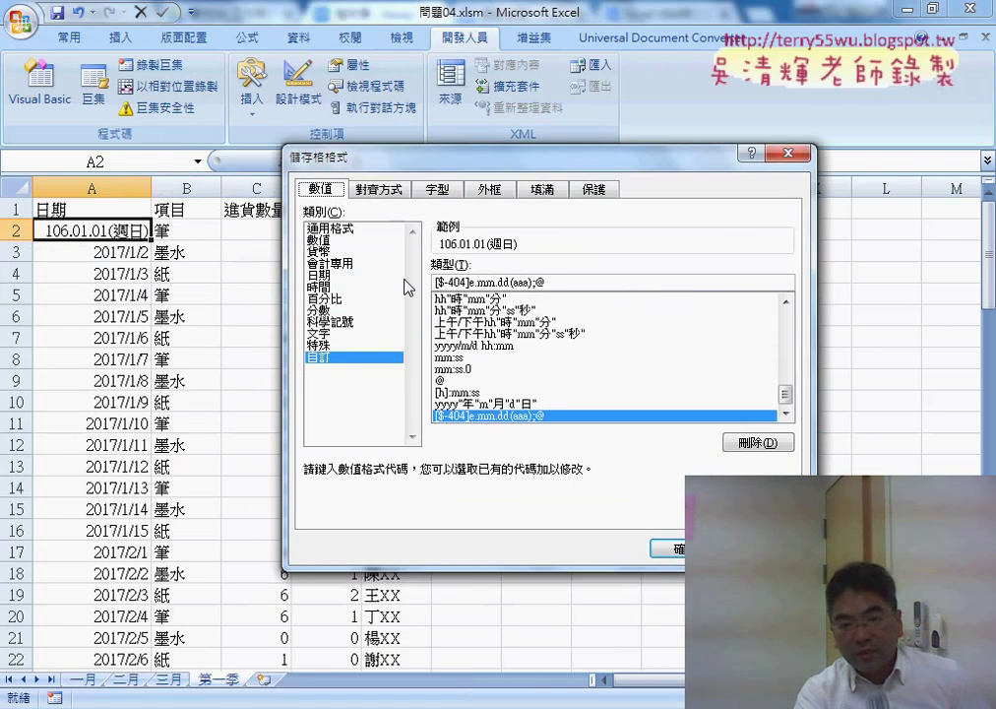
click(323, 275)
click(466, 354)
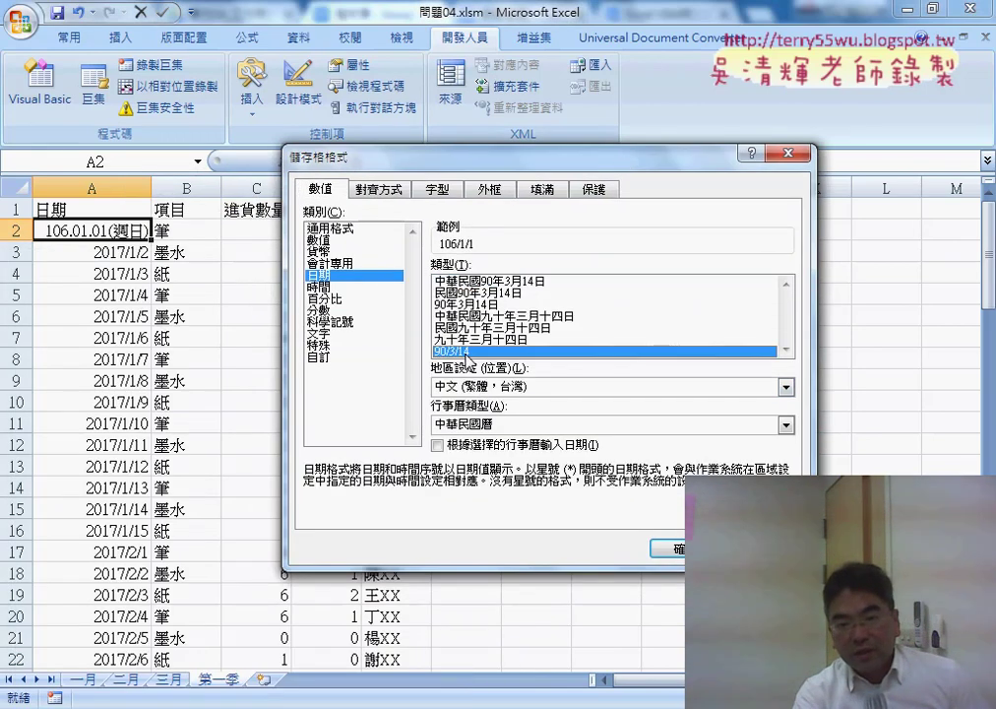
click(326, 357)
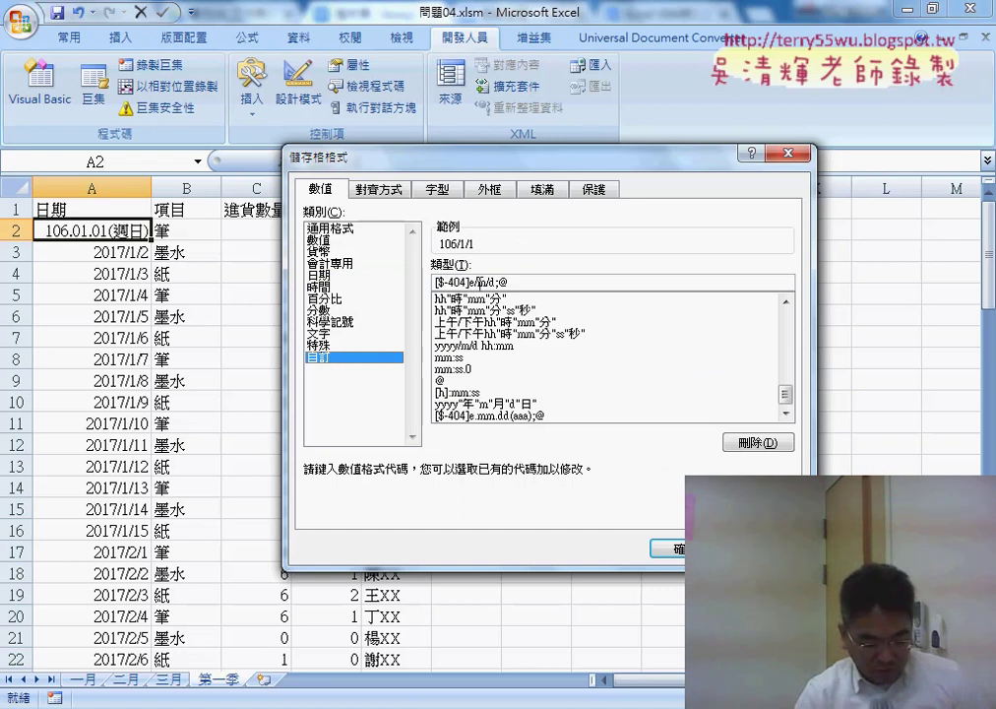
key(BackSpace)
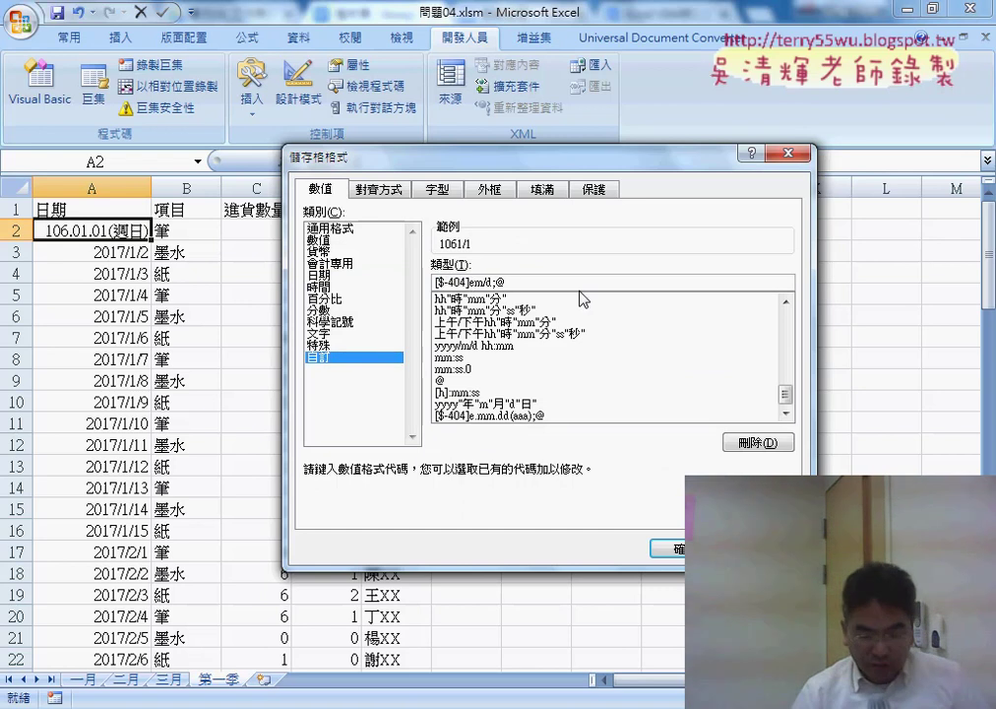
text(.)
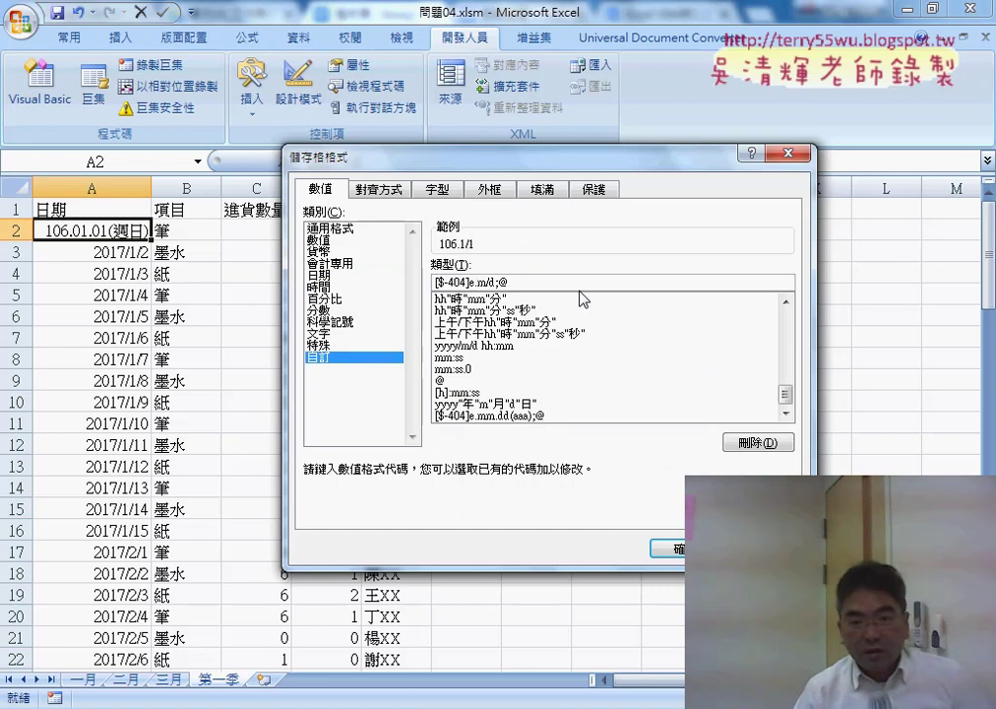
key(Right)
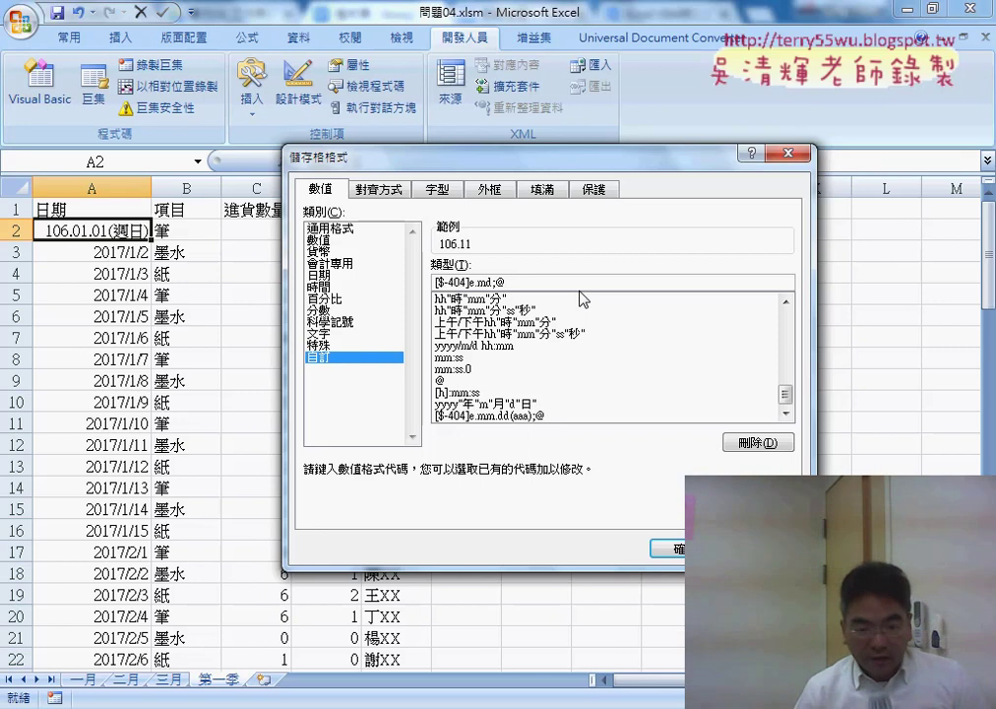
text(.)
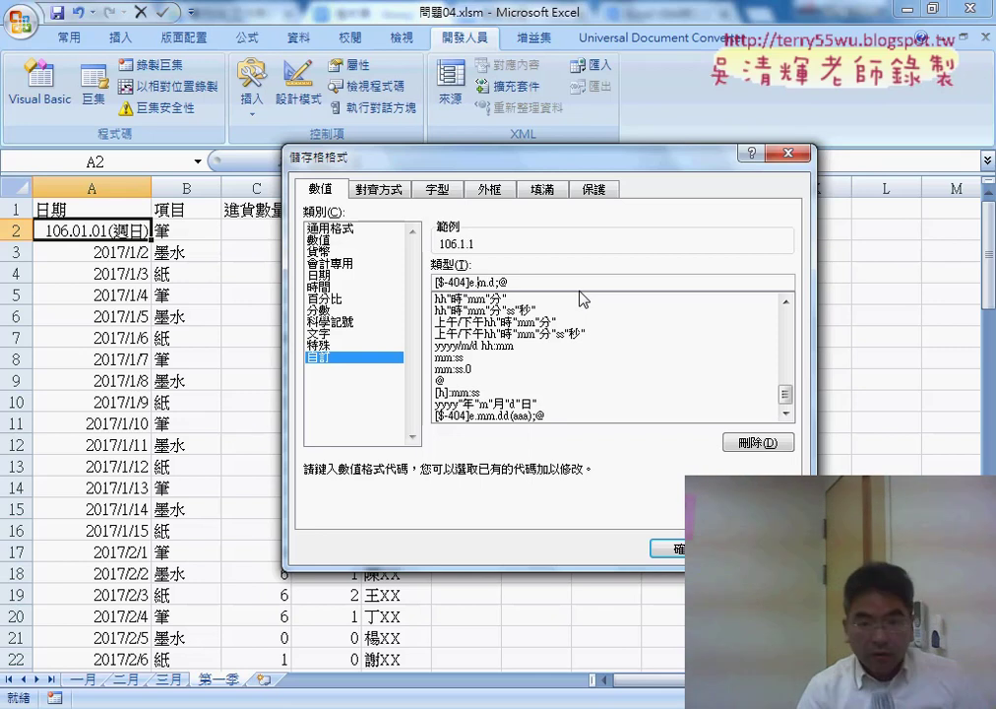
text(m)
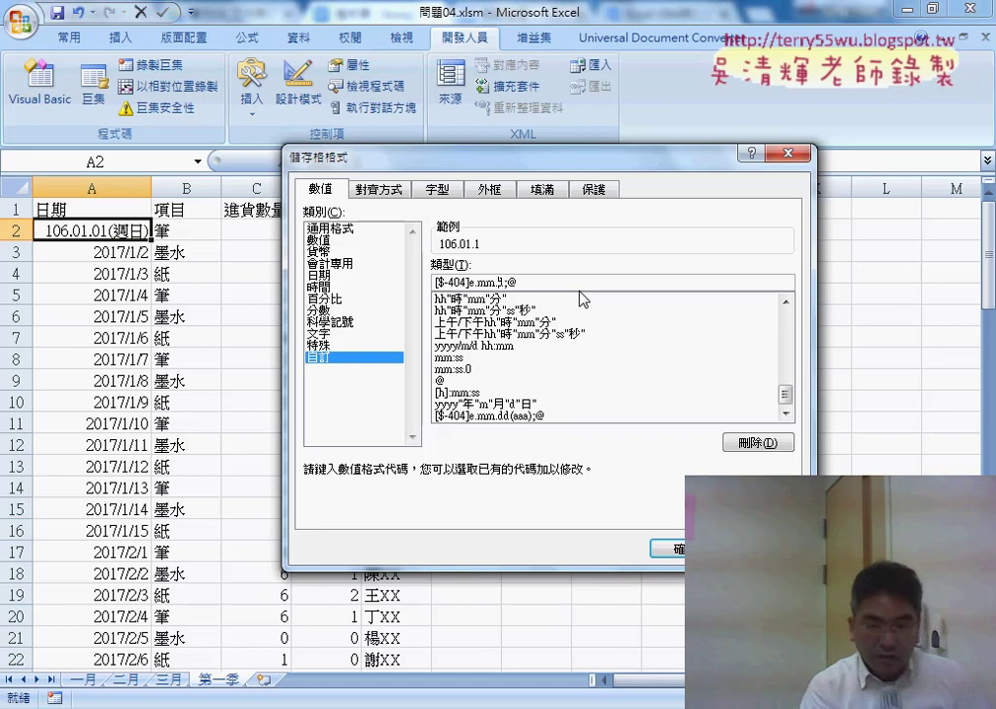
text(d)
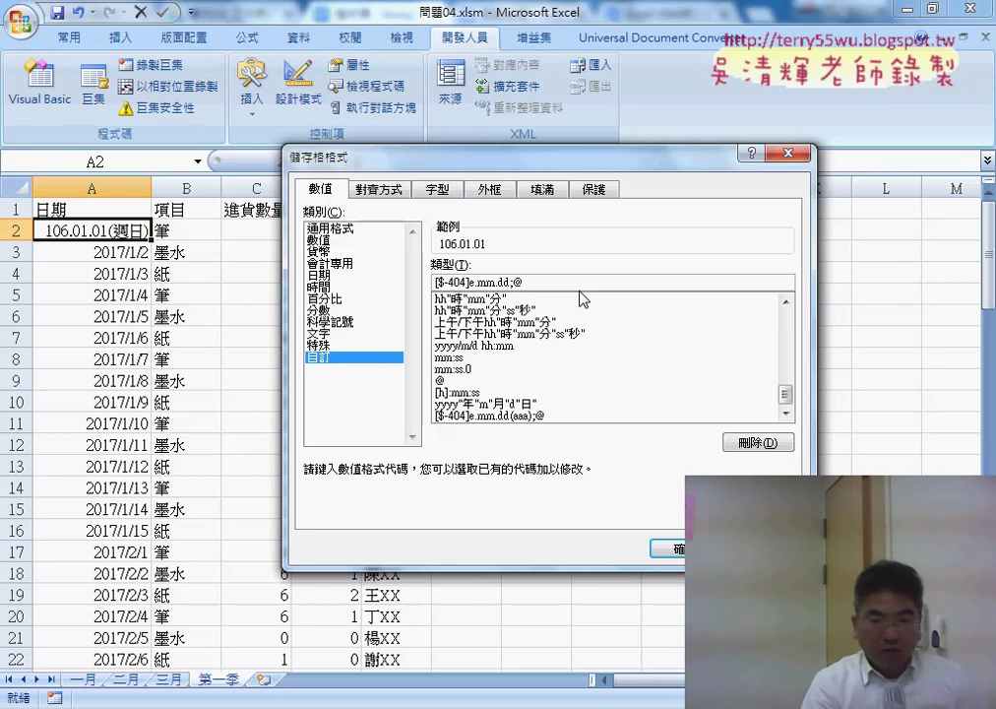
text(())
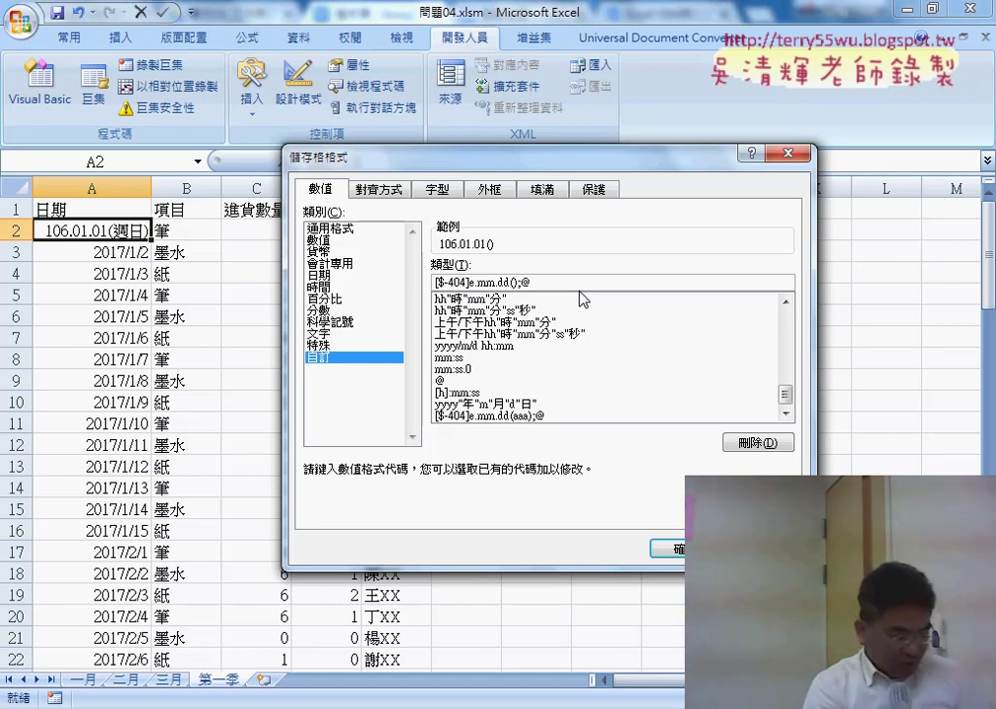
text(aaa)
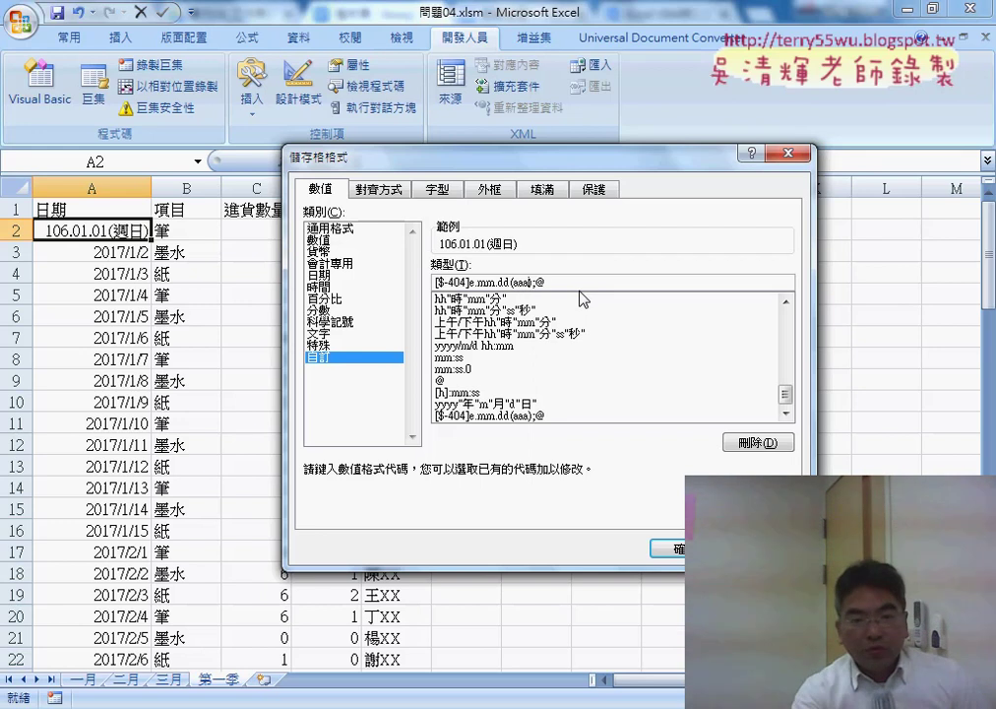
drag(551, 285, 434, 285)
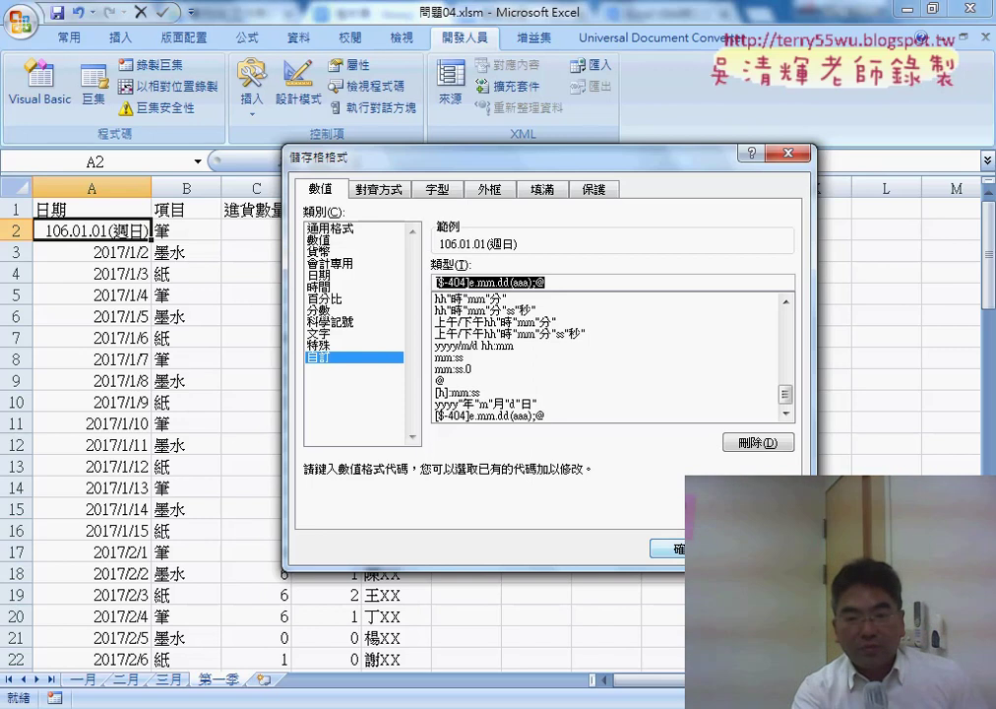
click(545, 282)
click(694, 549)
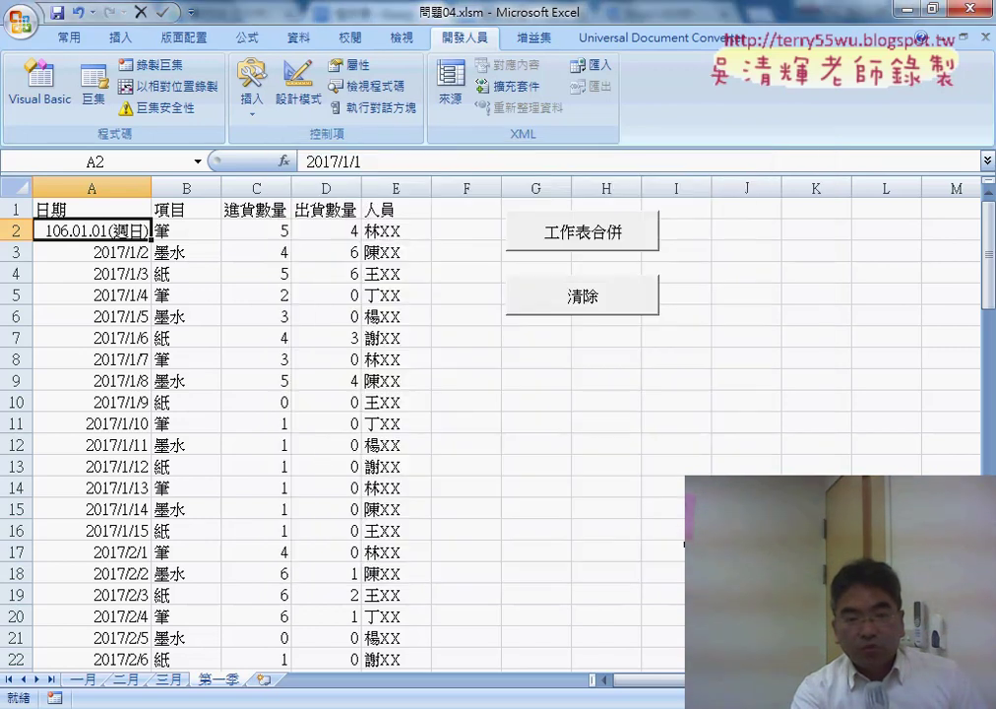
click(129, 255)
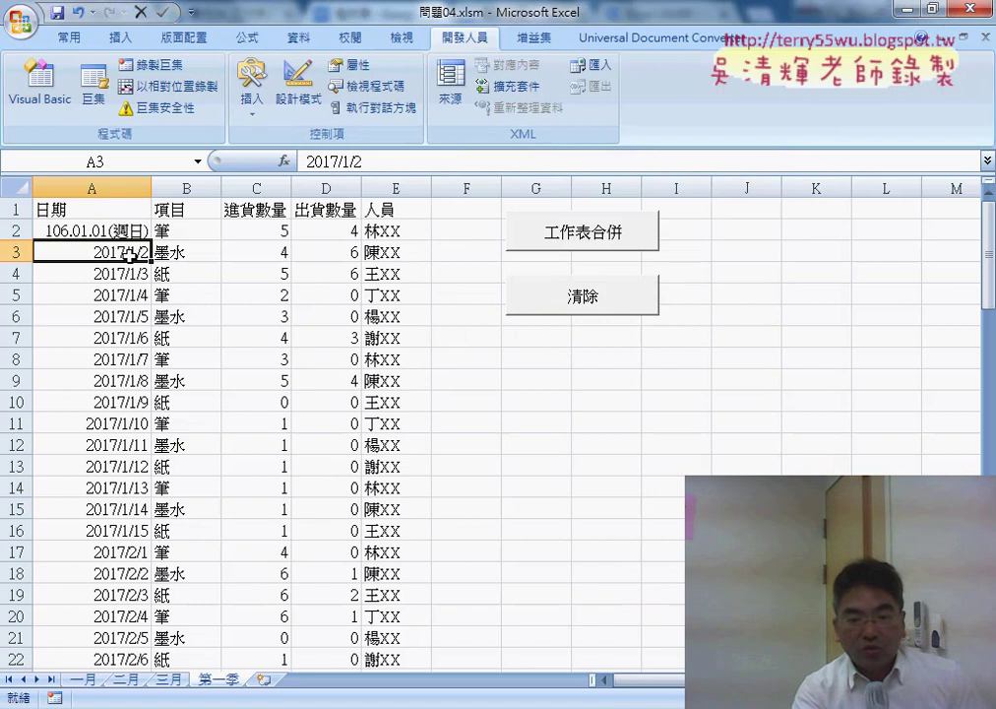
- Find the 程式碼 notes' Cells(j, "A") NumberFormatLocal line applying "[$-404]e.mm.dd("
key(alt+Tab)
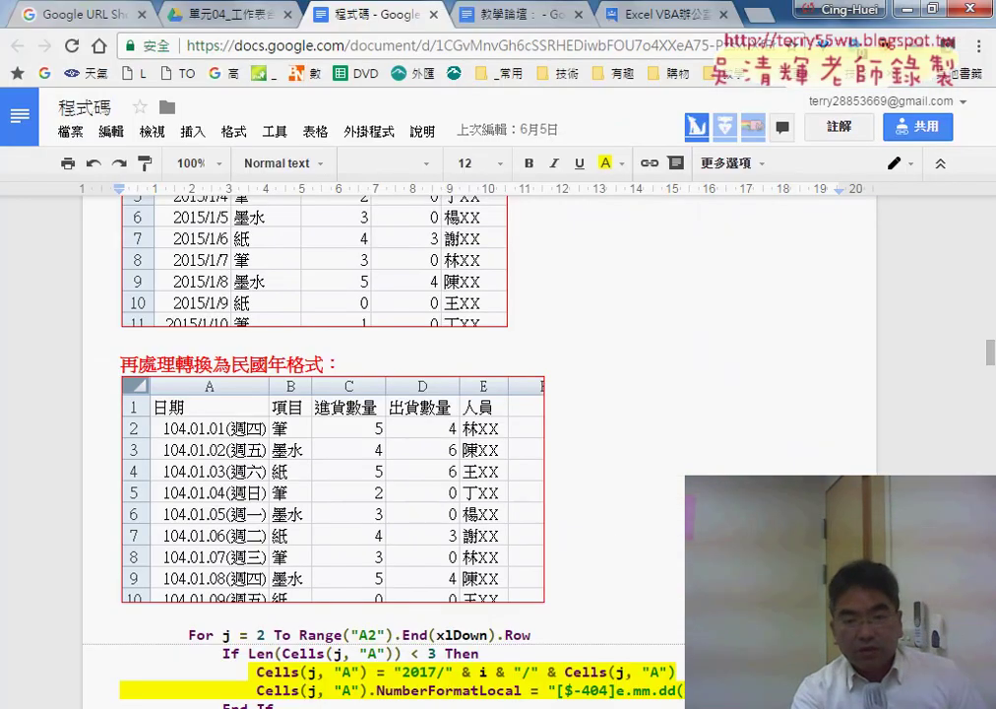
scroll(614, 547, up, 1)
scroll(613, 547, up, 2)
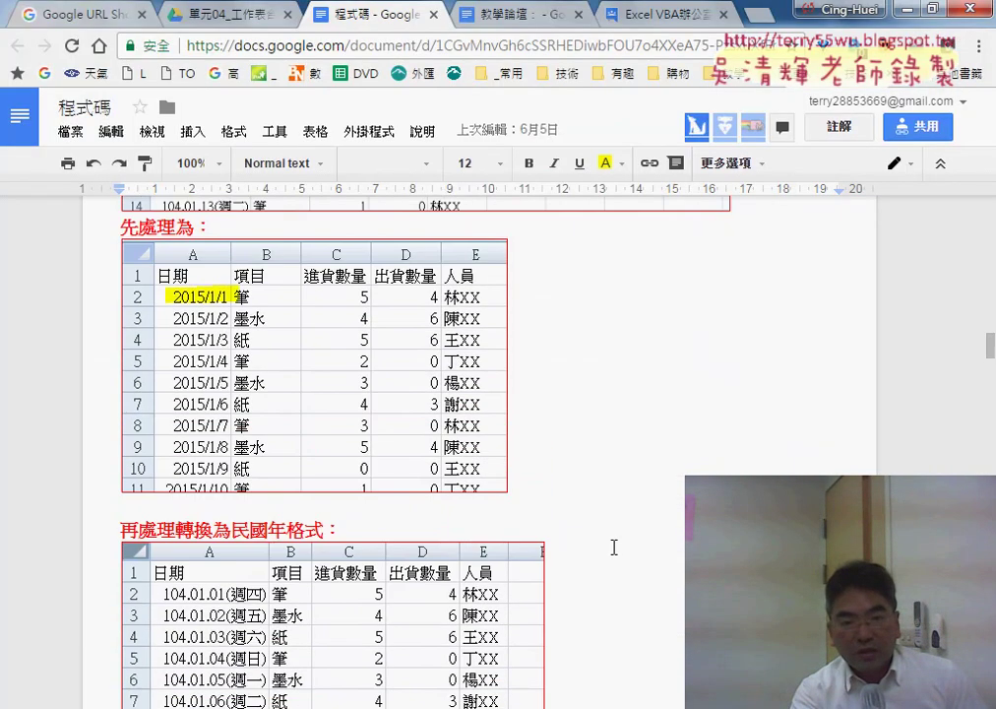
scroll(613, 547, up, 2)
scroll(613, 547, up, 1)
scroll(614, 547, up, 1)
scroll(586, 553, up, 1)
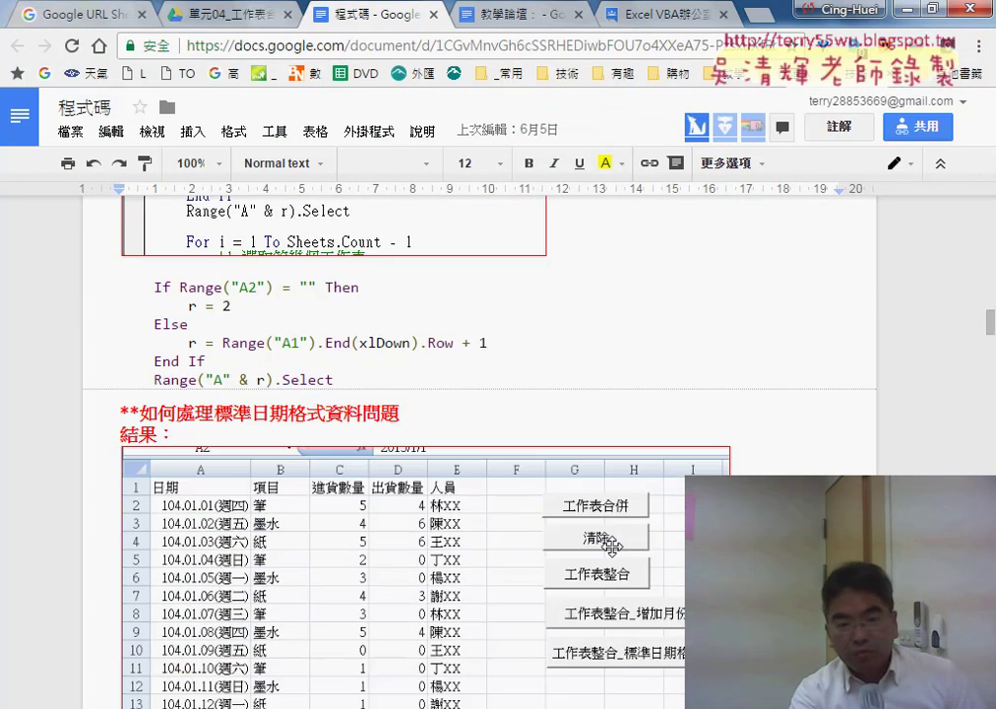
scroll(185, 414, down, 2)
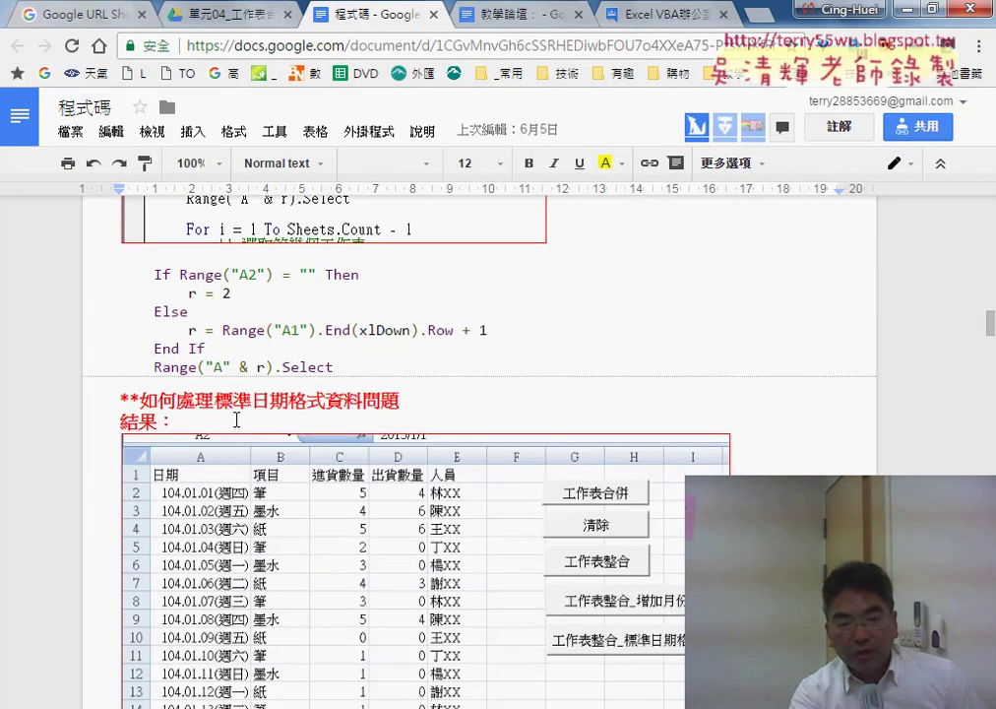
scroll(182, 374, down, 3)
scroll(224, 473, down, 2)
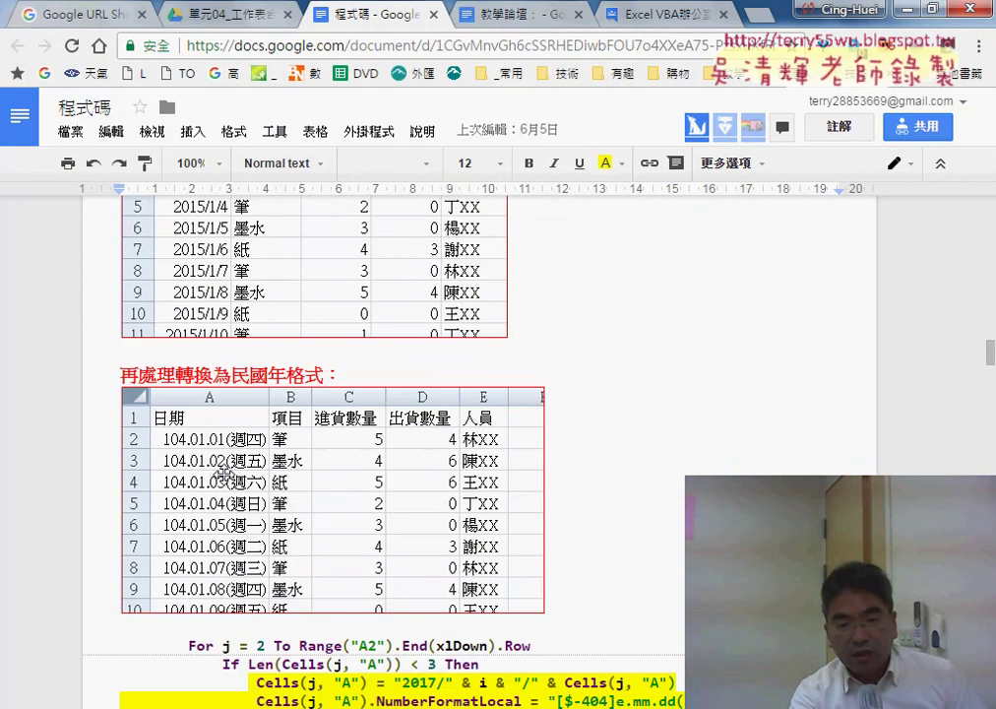
scroll(222, 470, down, 2)
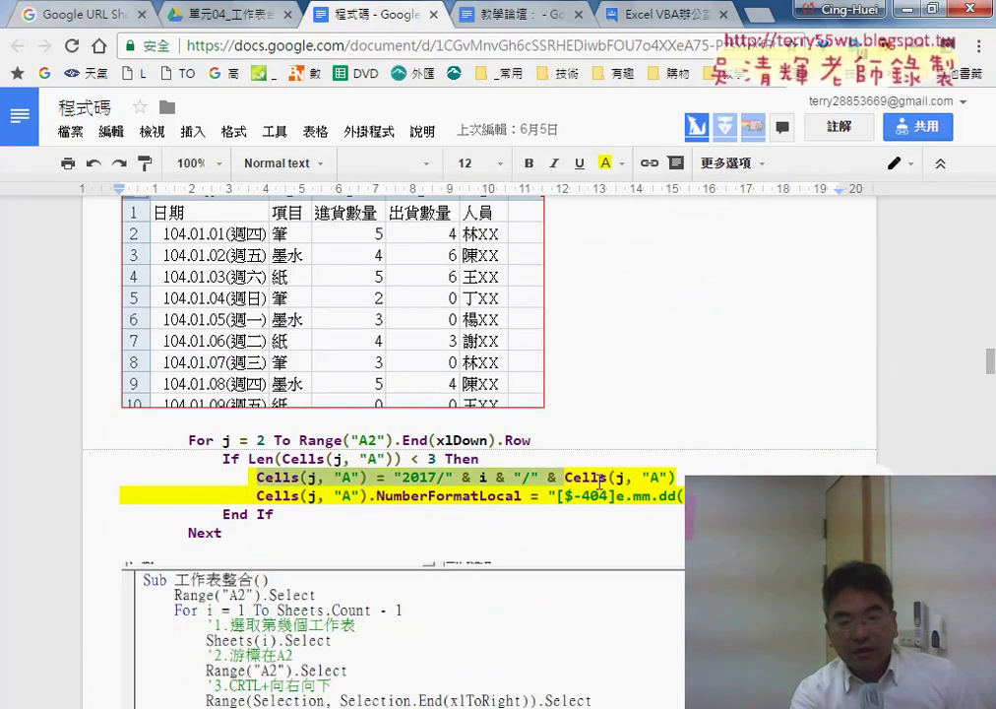
mouse_move(673, 479)
mouse_down()
mouse_move(258, 480)
mouse_move(683, 495)
mouse_up()
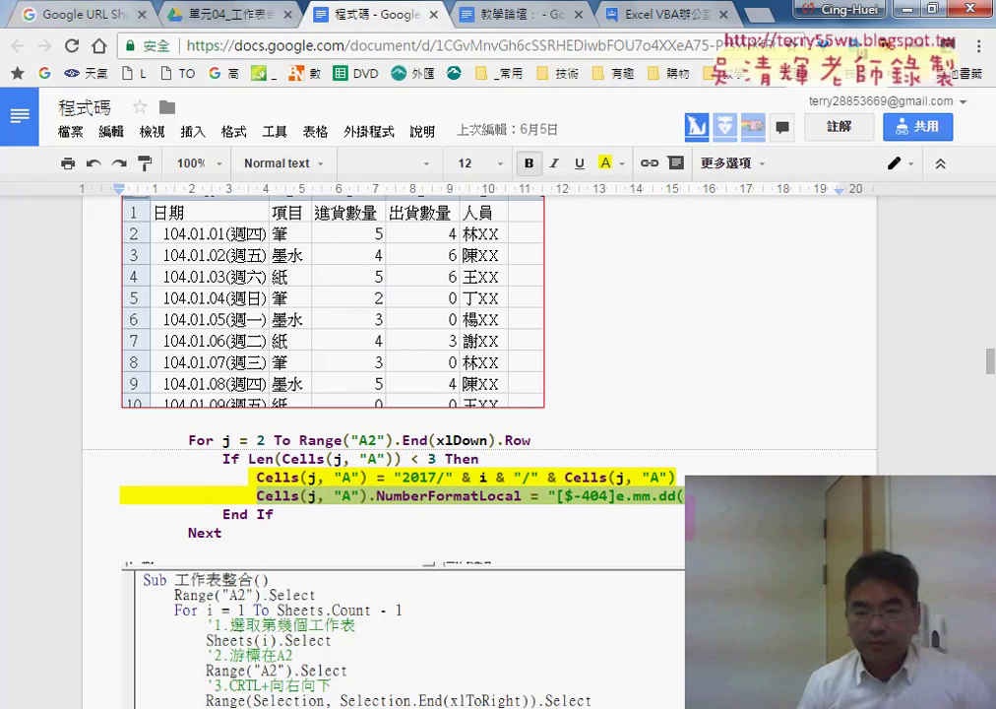